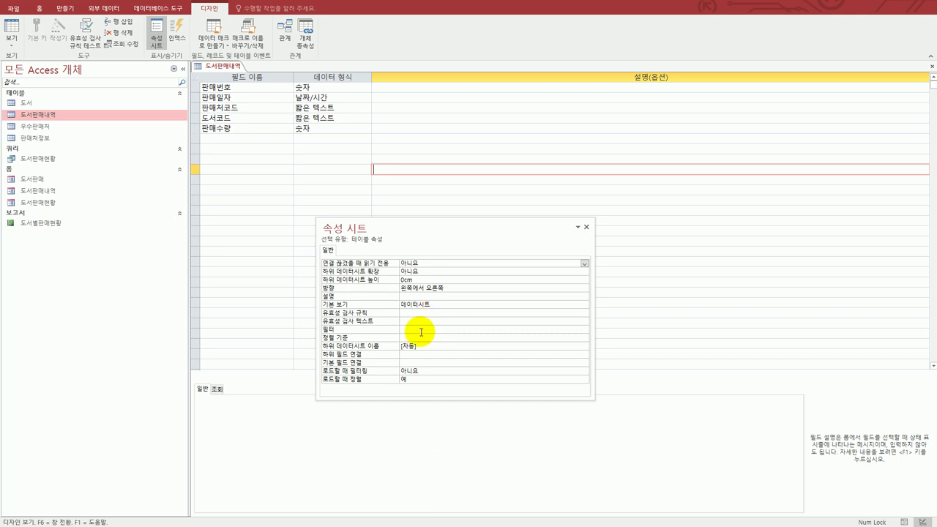
- Set the sort order (정렬 기준) property of the 도서판매내역 table to "판매일자 desc"
left_click(422, 337)
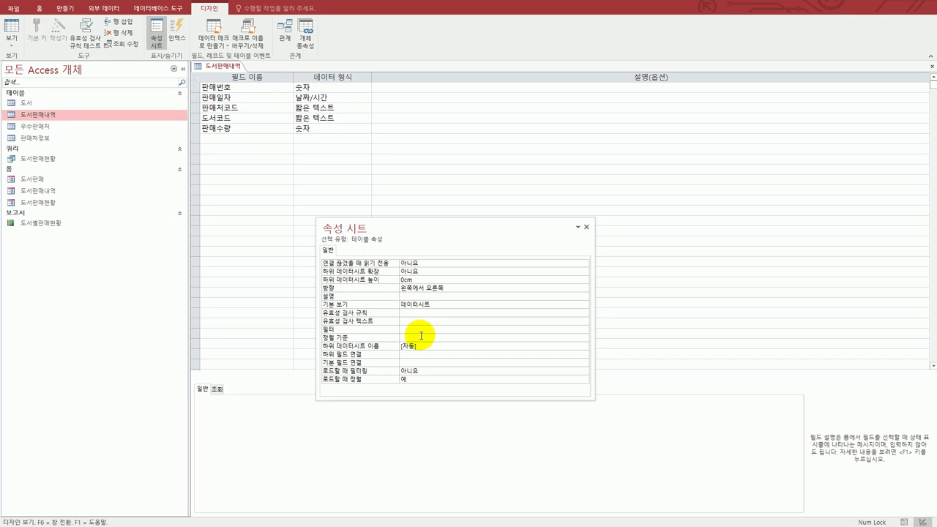
type("파")
type("매일자")
type(" 에")
type("esc")
key("Return")
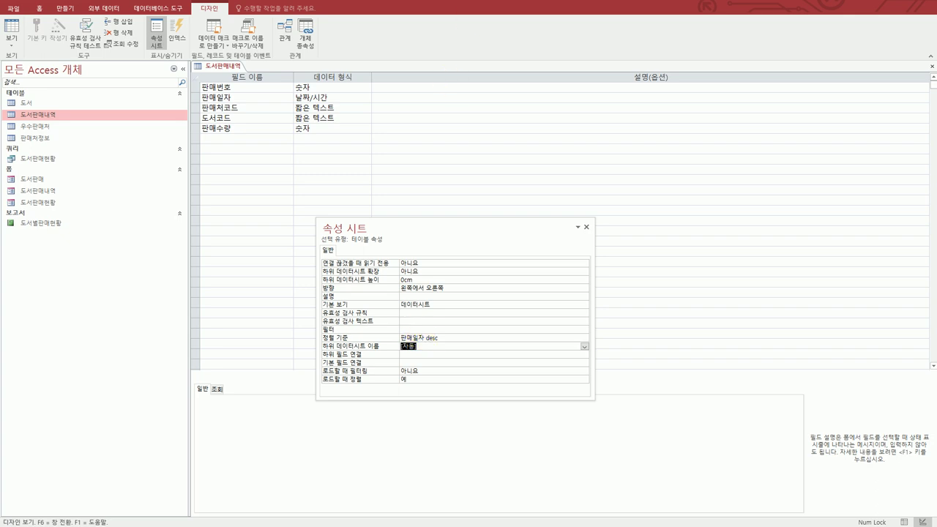
- Close the table's property sheet and set the validation rule (유효성 검사 규칙) of the 판매수량 field to >0
key("alt+Tab")
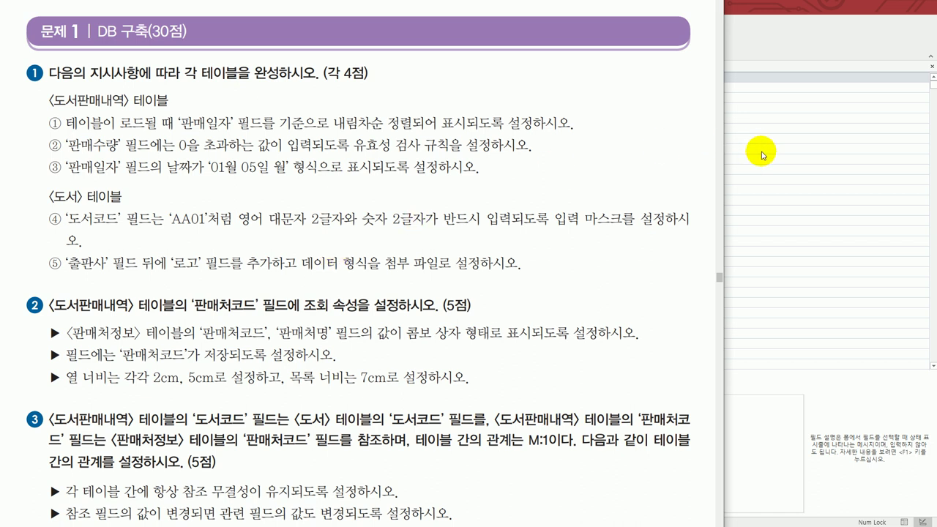
left_click(758, 152)
left_click(249, 129)
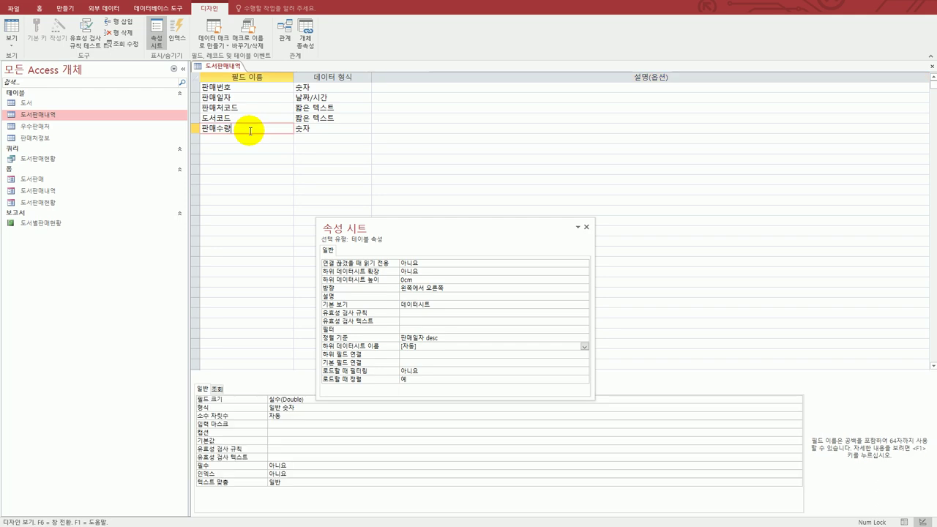
left_click(585, 228)
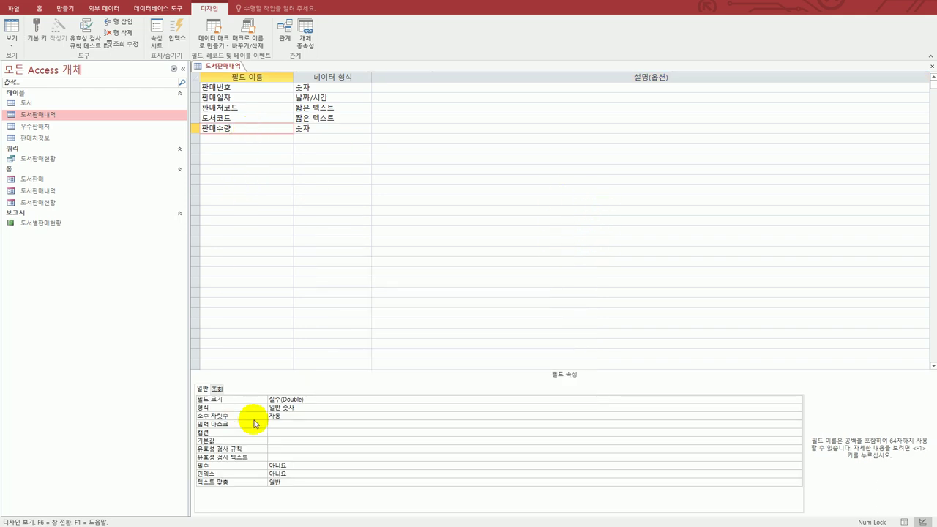
left_click(289, 451)
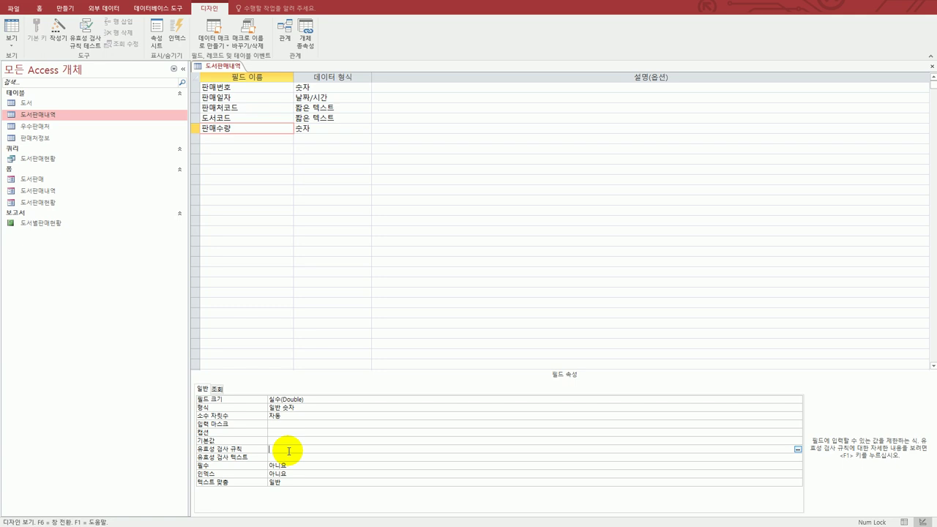
type(">0")
- Set the format (형식) of the 판매일자 field to "mm월 dd일 aaa"
key("alt+Tab")
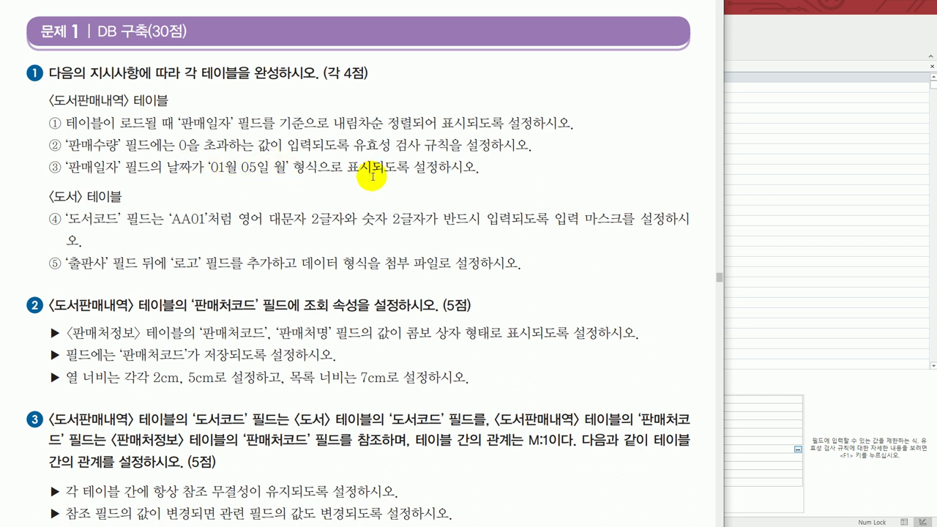
left_click(818, 168)
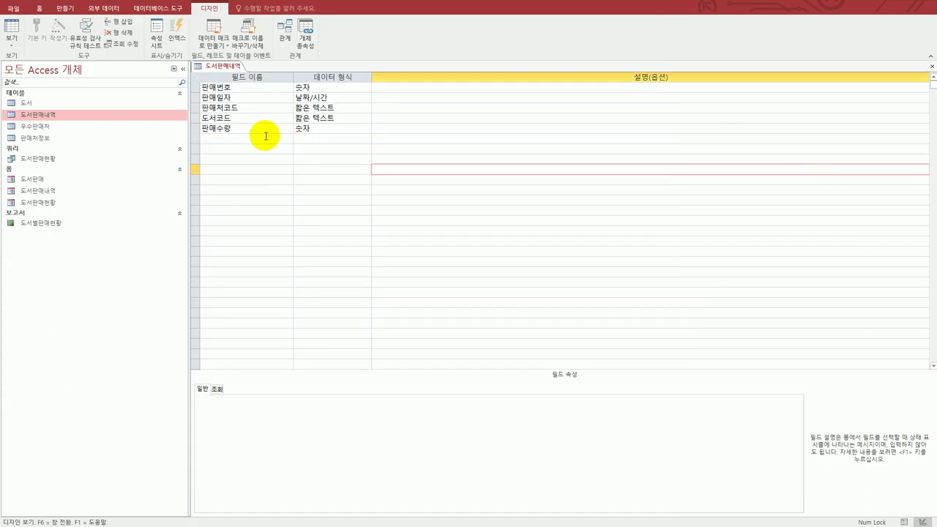
left_click(235, 96)
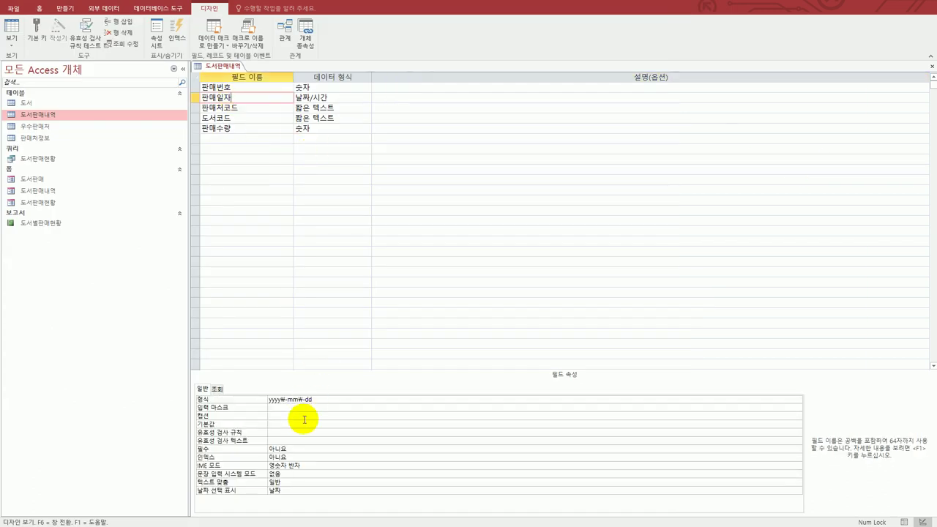
left_click(205, 399)
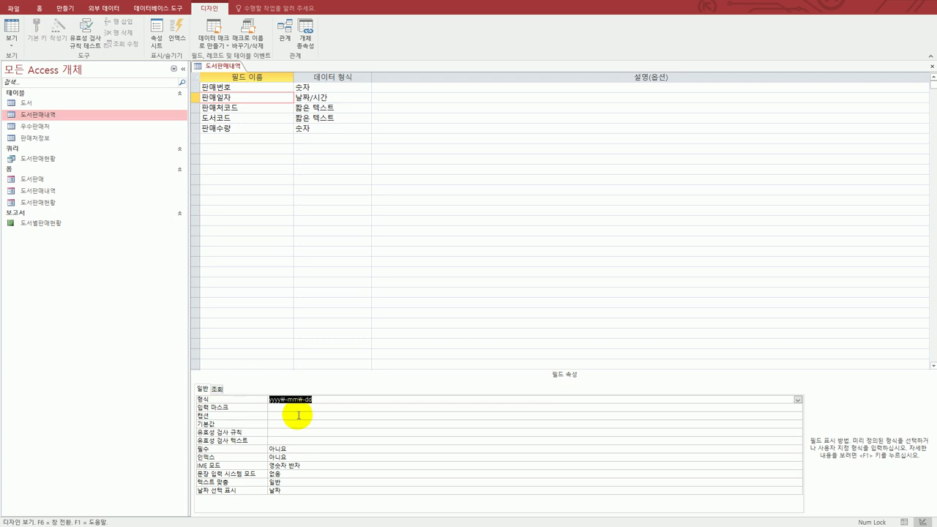
type("ㅡ")
key("BackSpace")
type("mm월 ddㅇ일 aaa")
- Save the 도서판매내역 table, agreeing to test existing data against the new rules, and close it
key("ctrl+s")
left_click_drag(750, 388, 612, 257)
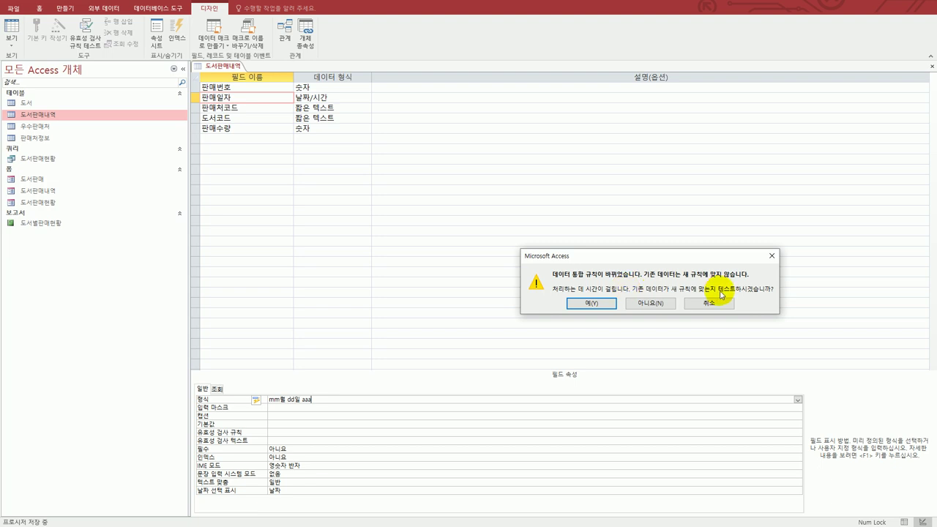
left_click(590, 303)
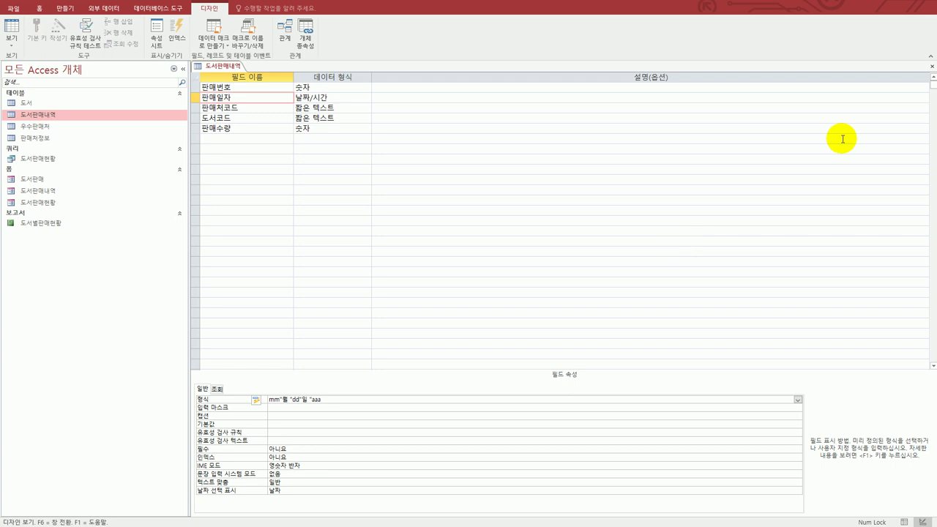
left_click(932, 66)
- Check the exam instructions for the 도서 table and open that table in Design view
key("alt+Tab")
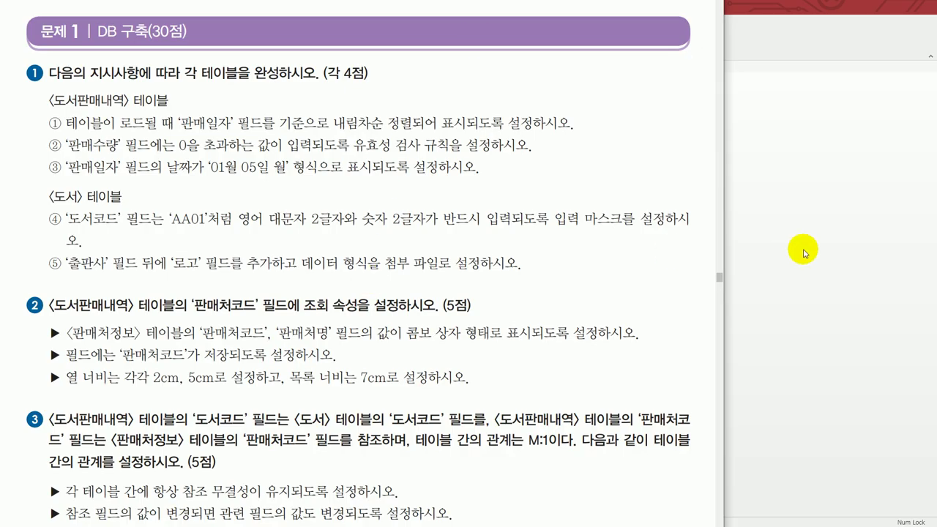
left_click(836, 251)
left_click(46, 104)
right_click(46, 104)
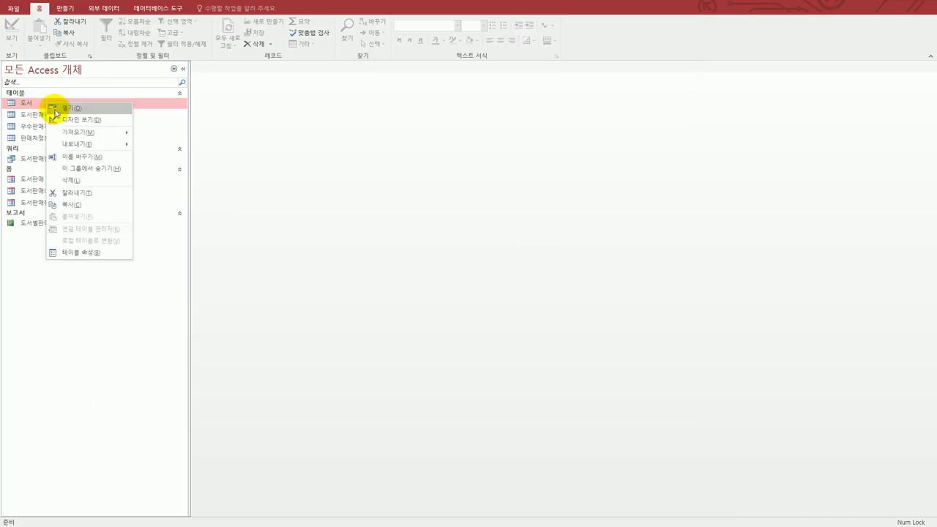
left_click(56, 119)
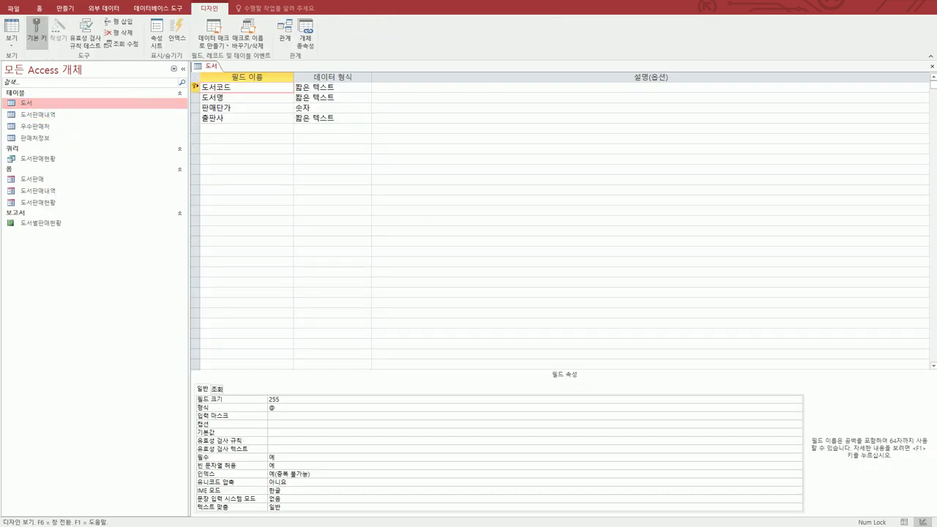
- Set the input mask (입력 마스크) of the 도서코드 field to >LL00, following the exam instructions
key("alt+Tab")
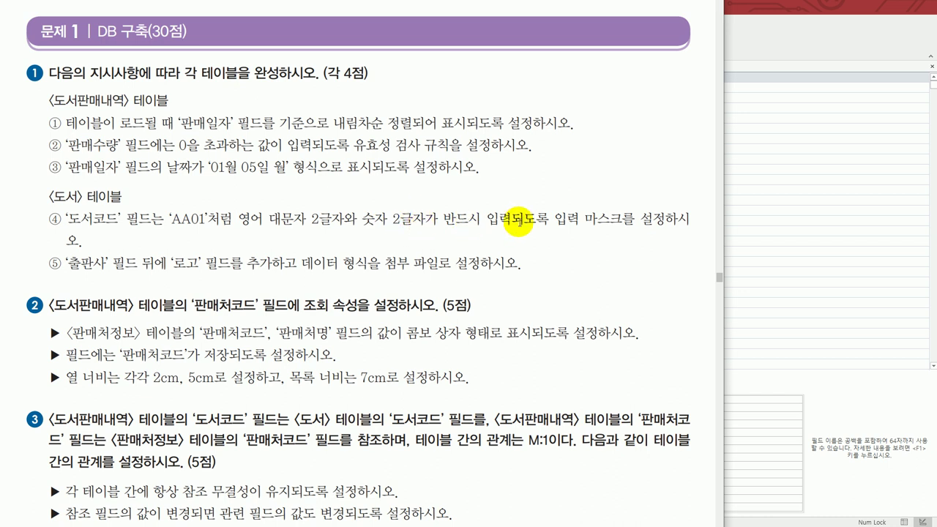
left_click(742, 211)
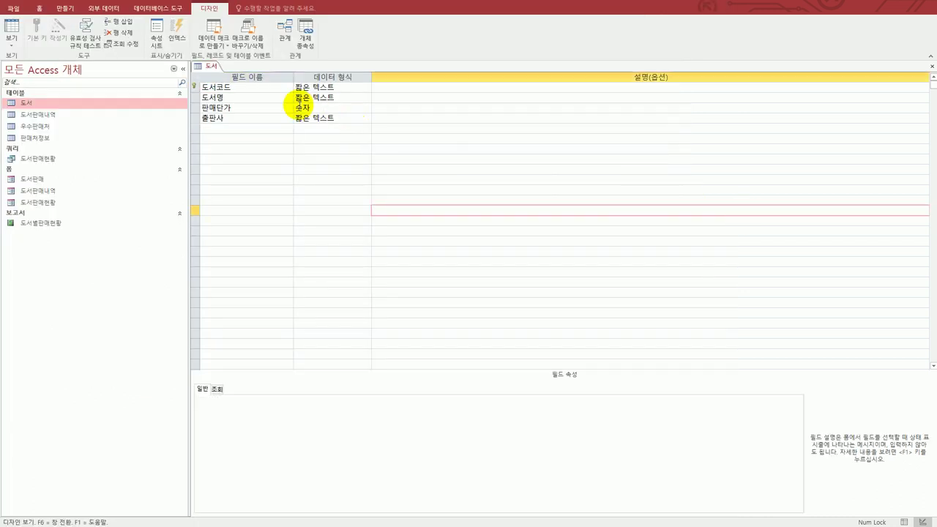
left_click(245, 87)
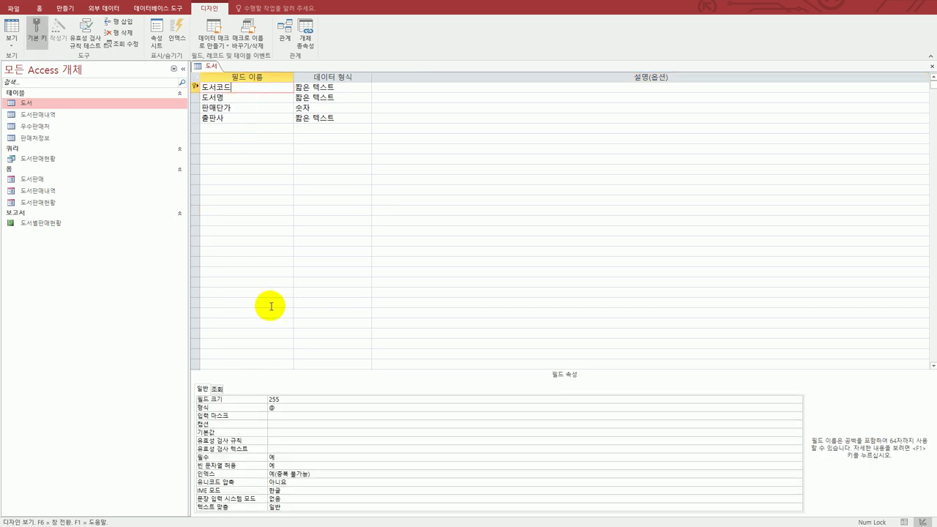
left_click(284, 415)
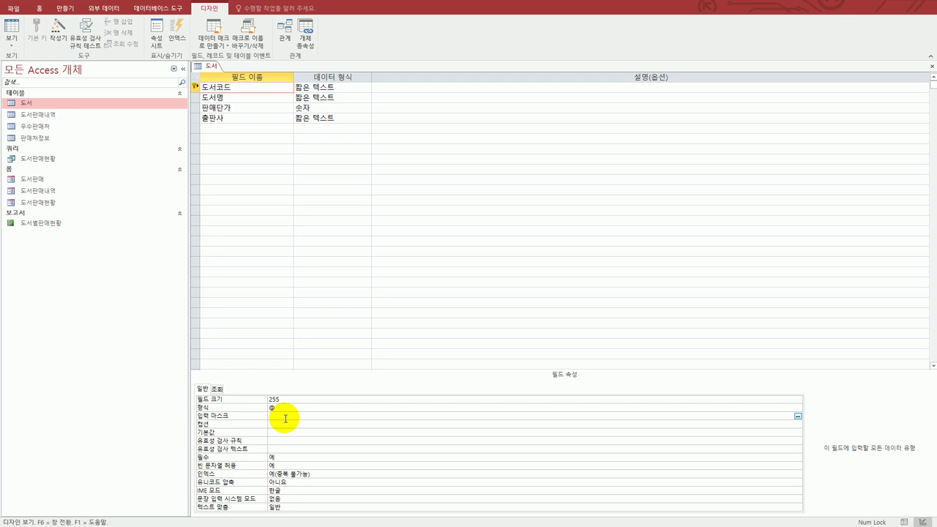
type("ㅓ")
type("LL")
type("00")
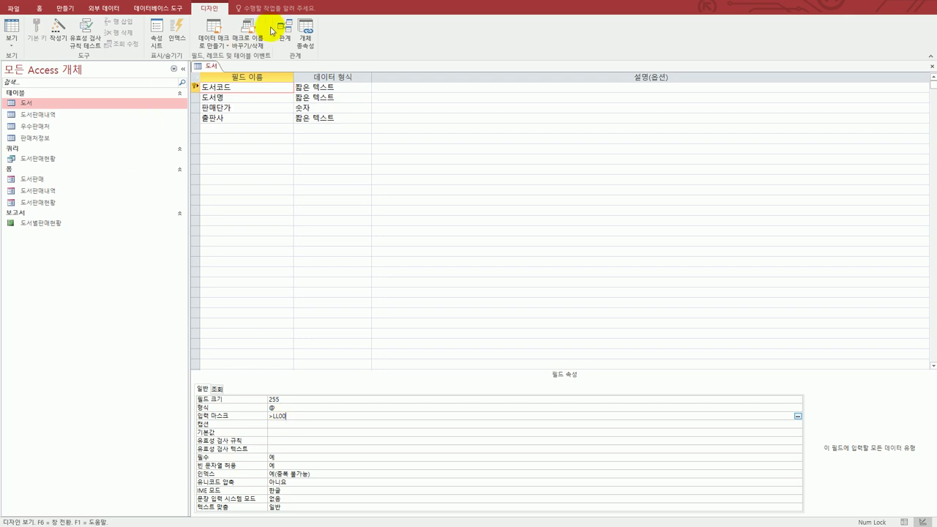
- Add a field named 로고 after 출판사 with the data type 첨부 파일, and close the 도서 table
key("alt+Tab")
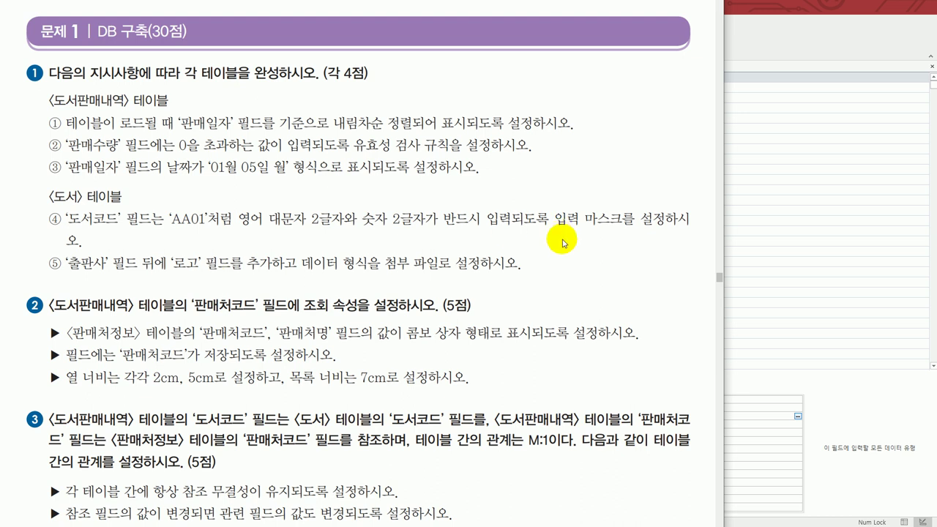
left_click(787, 229)
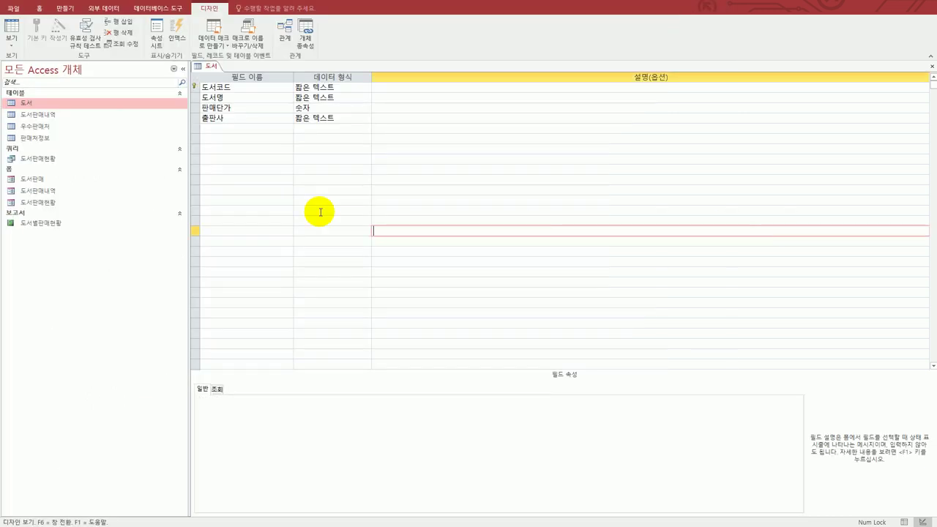
left_click(251, 129)
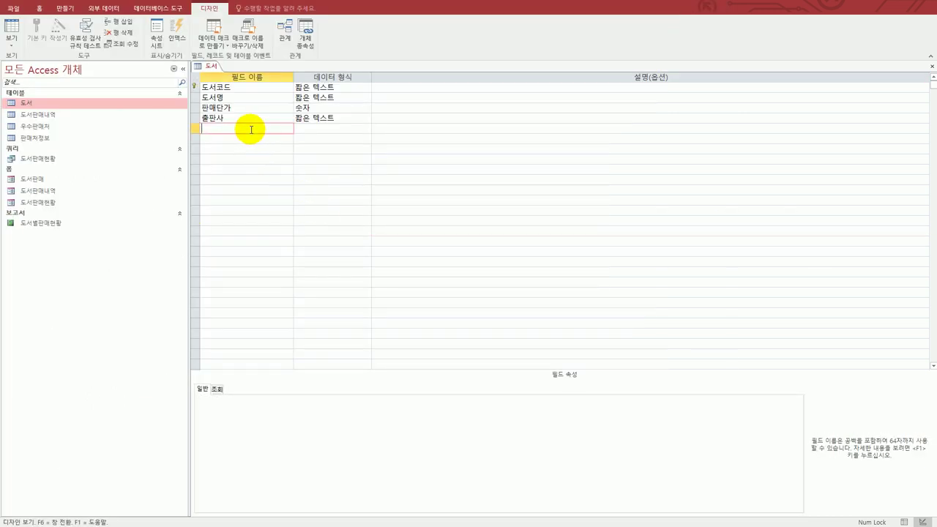
type("로")
key("BackSpace")
key("BackSpace")
type("로고")
left_click(333, 126)
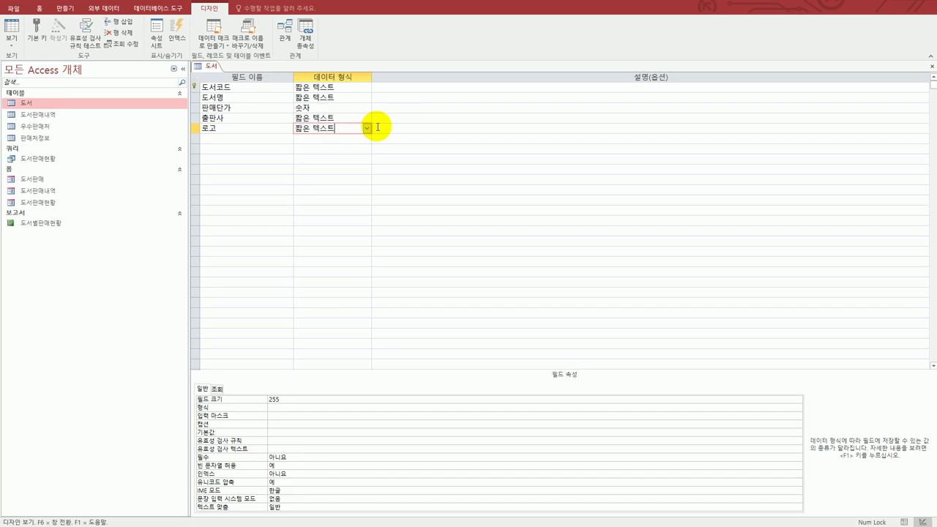
left_click(365, 128)
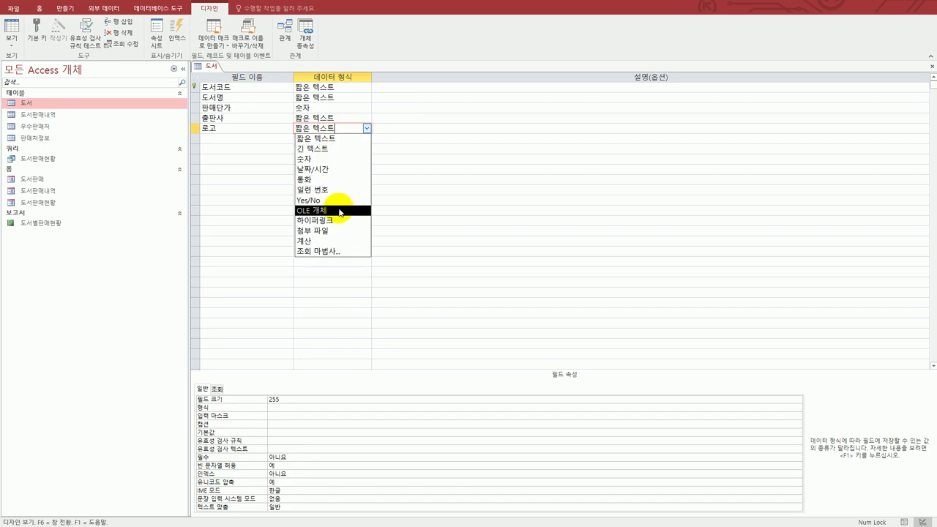
left_click(334, 230)
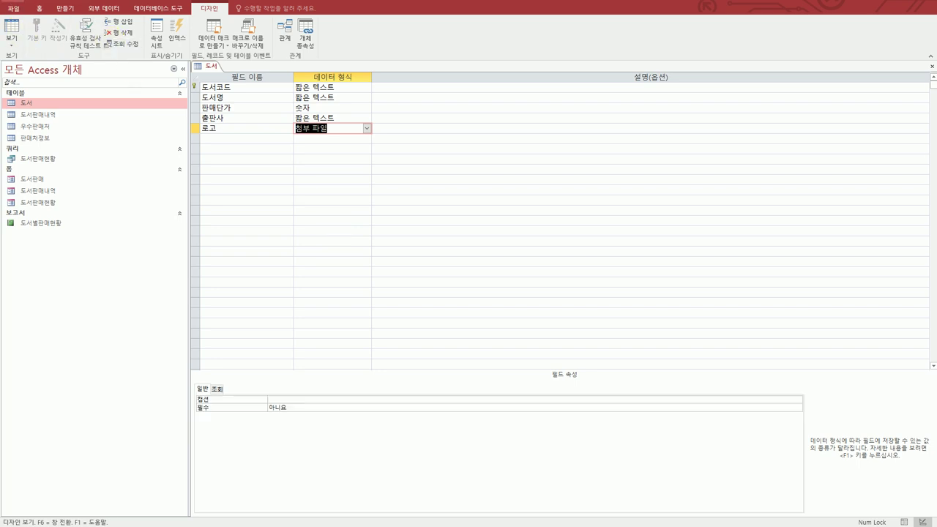
left_click(932, 66)
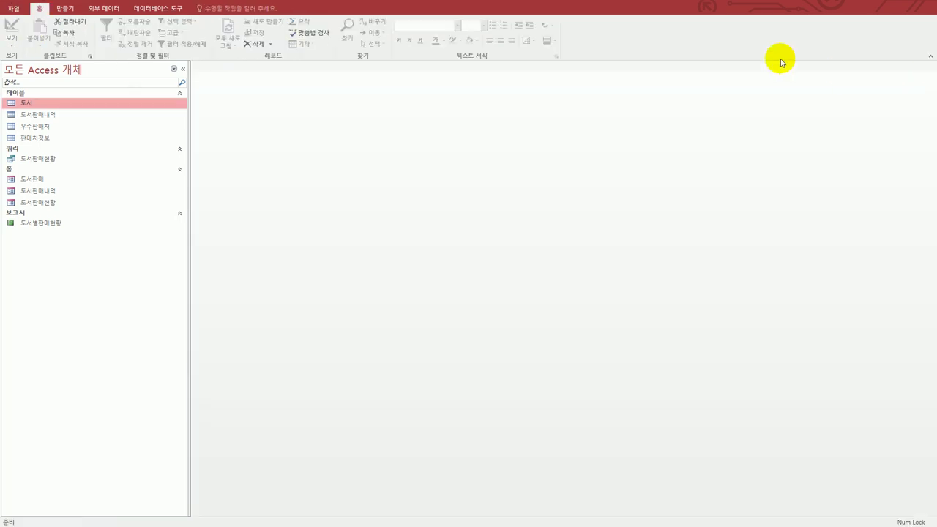
- Read the exam's lookup instructions for 판매처코드 and open the 도서판매내역 table in Design view
key("alt+Tab")
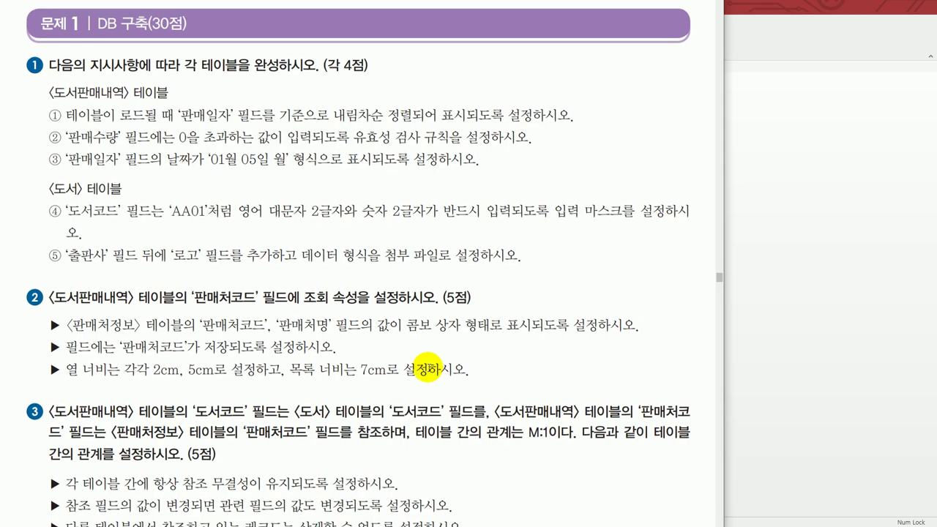
scroll(428, 369, "down", 3)
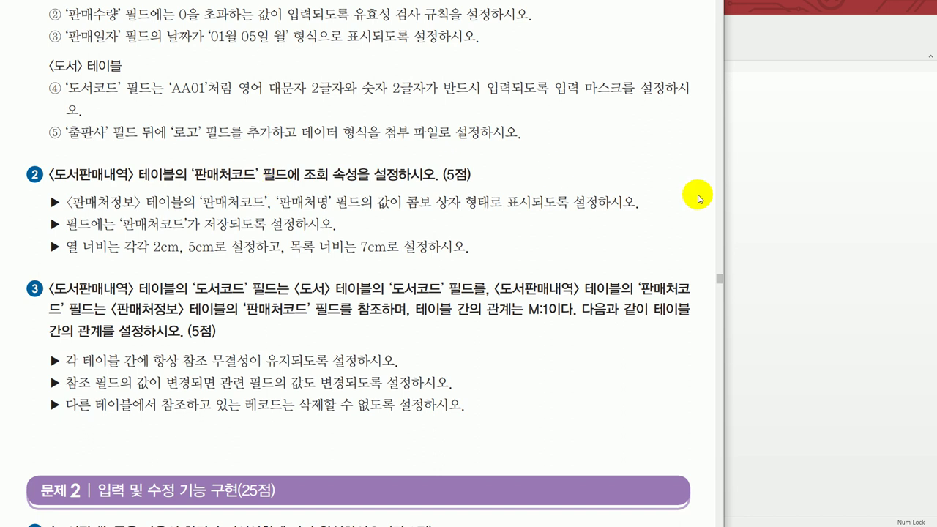
left_click(803, 210)
left_click(74, 116)
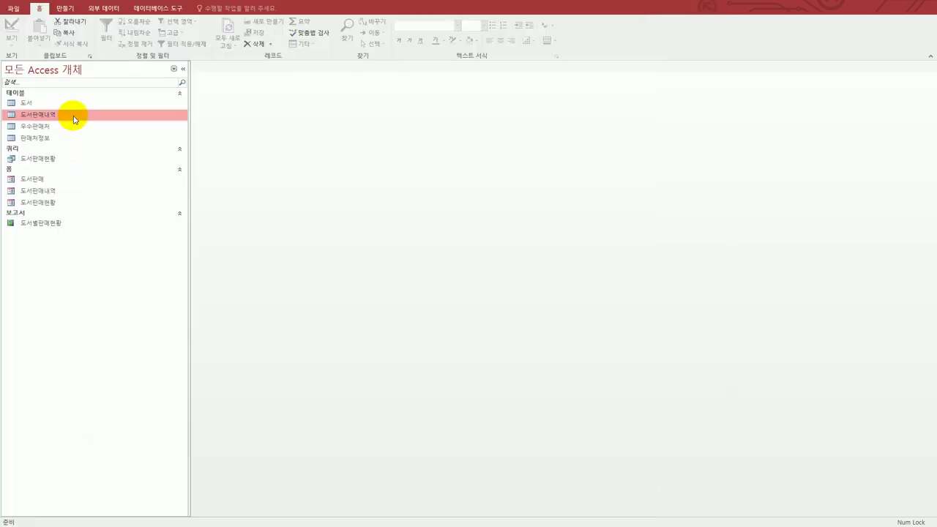
right_click(74, 119)
left_click(103, 134)
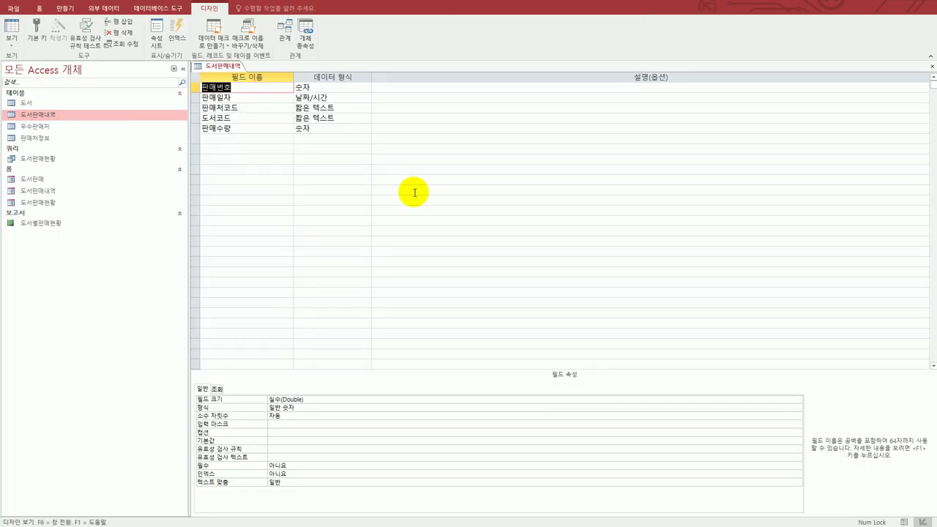
- Set the lookup display control (컨트롤 표시) of the 판매처코드 field to 콤보 상자
left_click(238, 108)
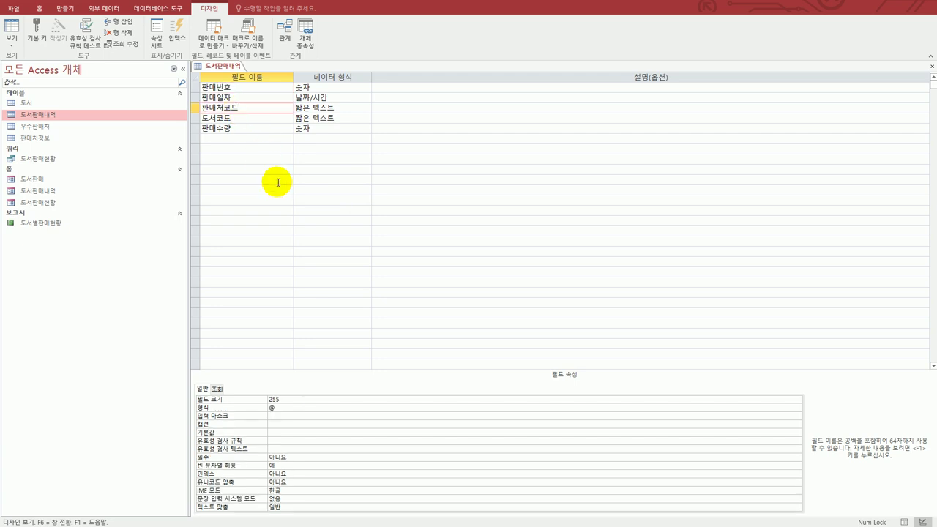
left_click(218, 389)
left_click(498, 399)
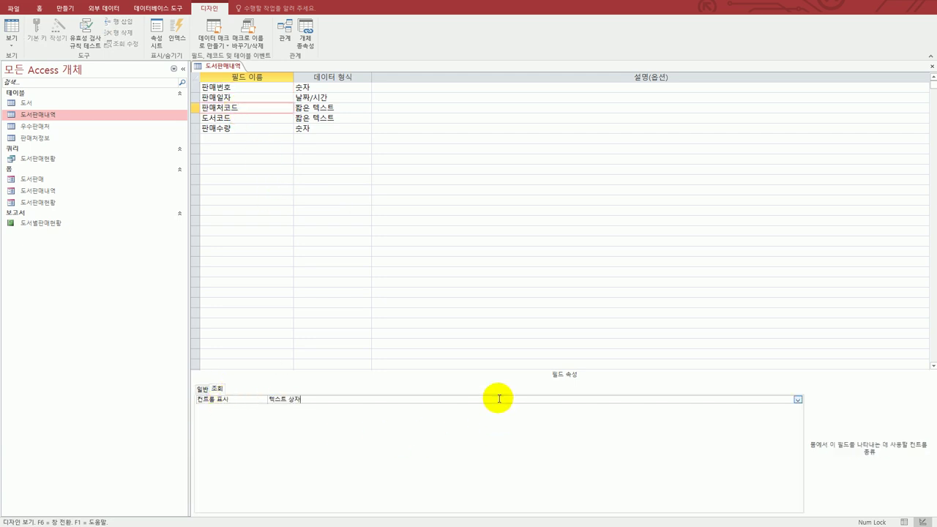
left_click(798, 400)
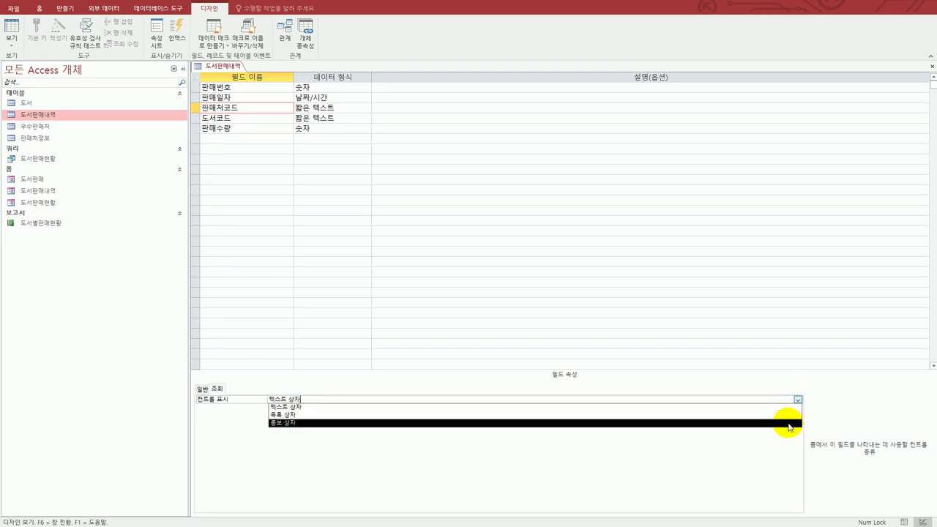
left_click(789, 423)
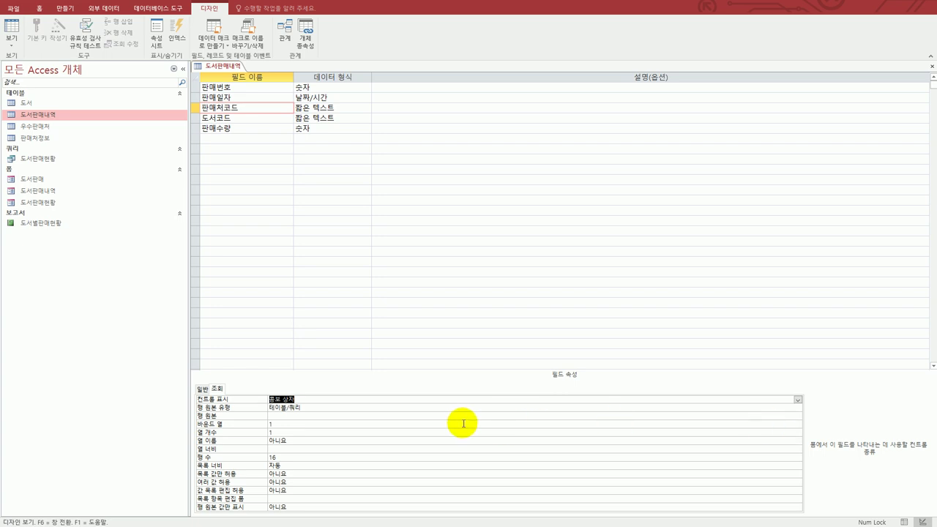
- Start a query for the row source (행 원본) of 판매처코드 and add the 판매처정보 table to it
left_click(281, 417)
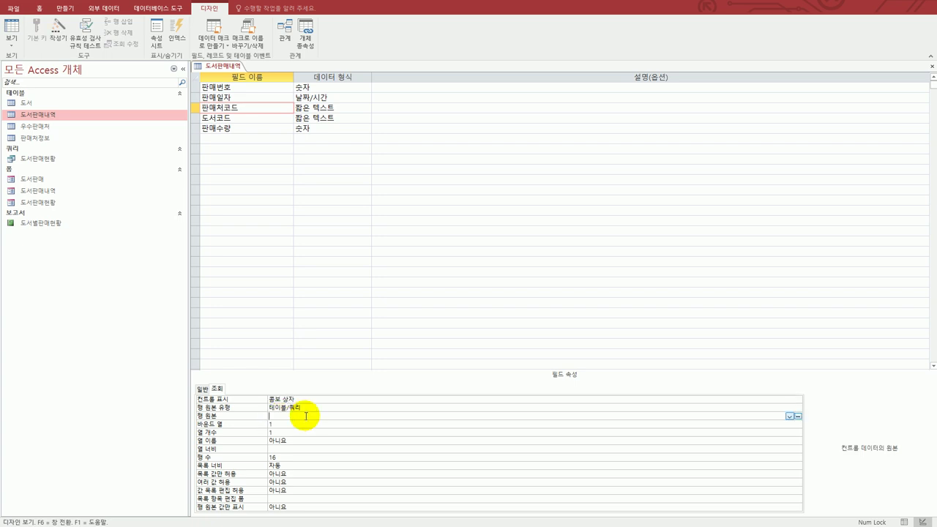
left_click(797, 418)
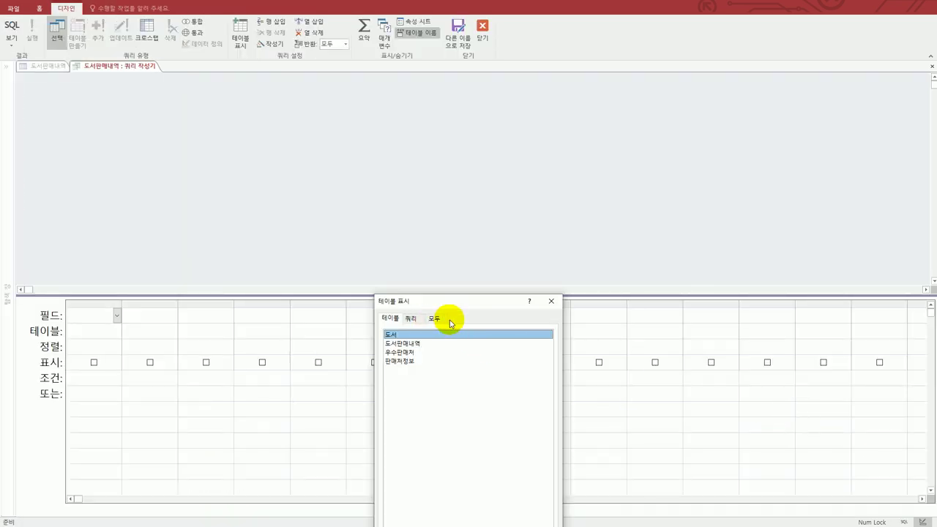
left_click_drag(448, 301, 598, 196)
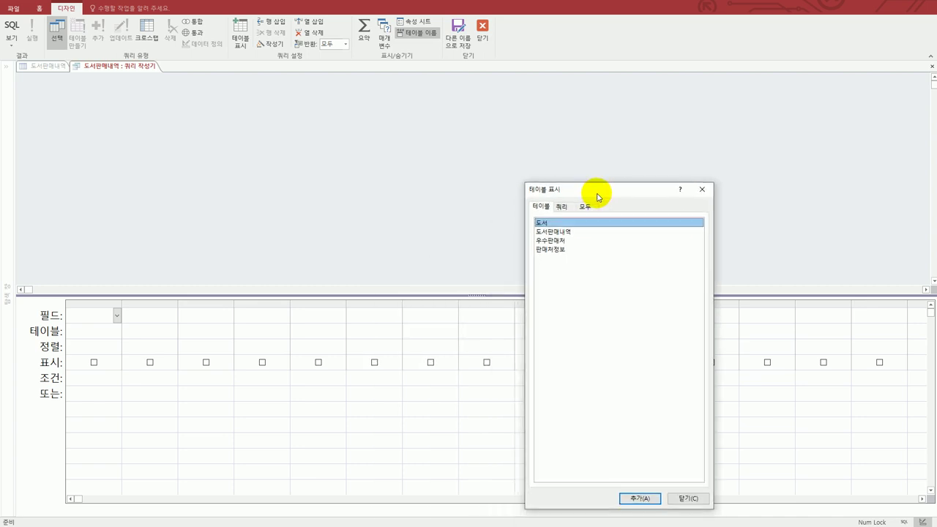
left_click(574, 250)
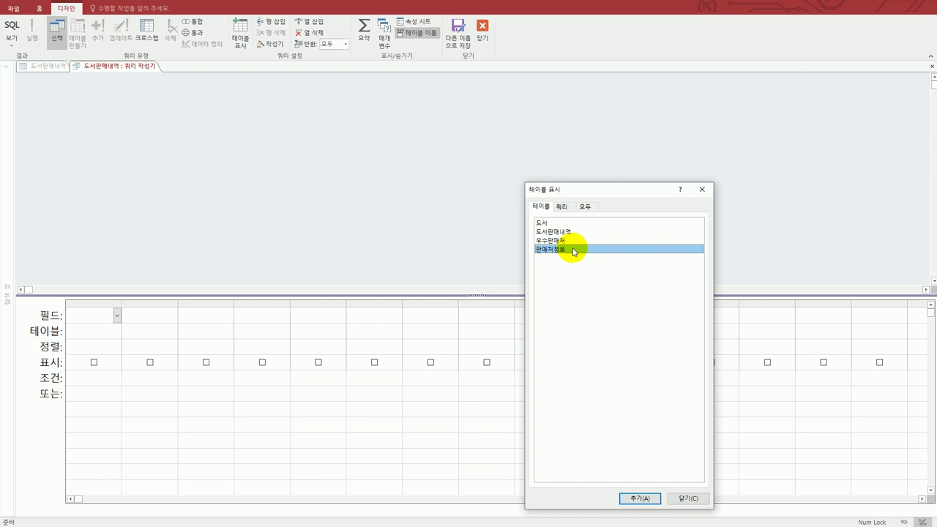
double_click(574, 250)
left_click(699, 191)
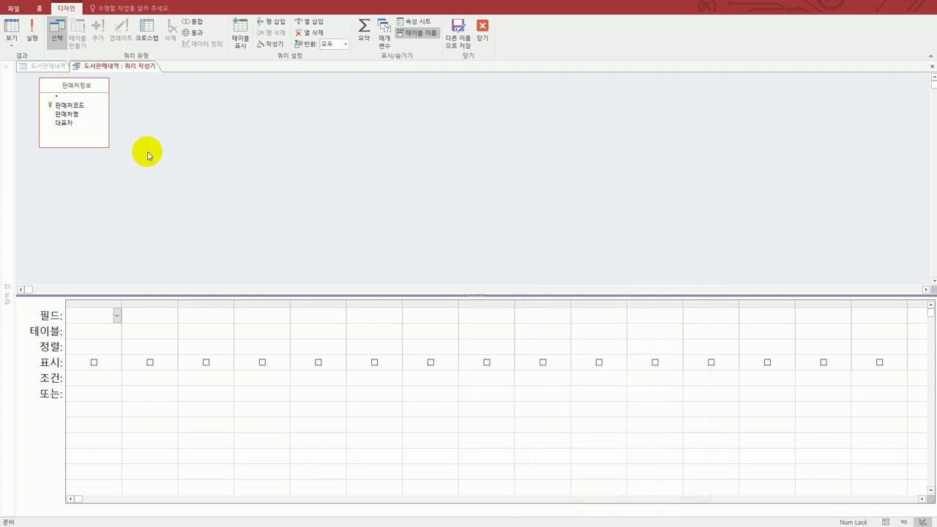
- Add the 판매처코드 and 판매처명 fields to the row source query, then close it and save the SQL statement to the property
double_click(71, 106)
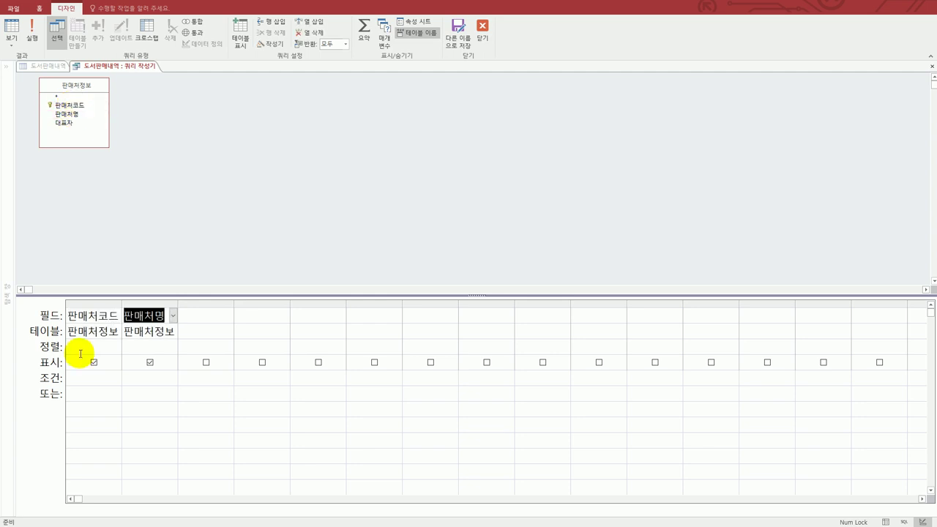
left_click(481, 30)
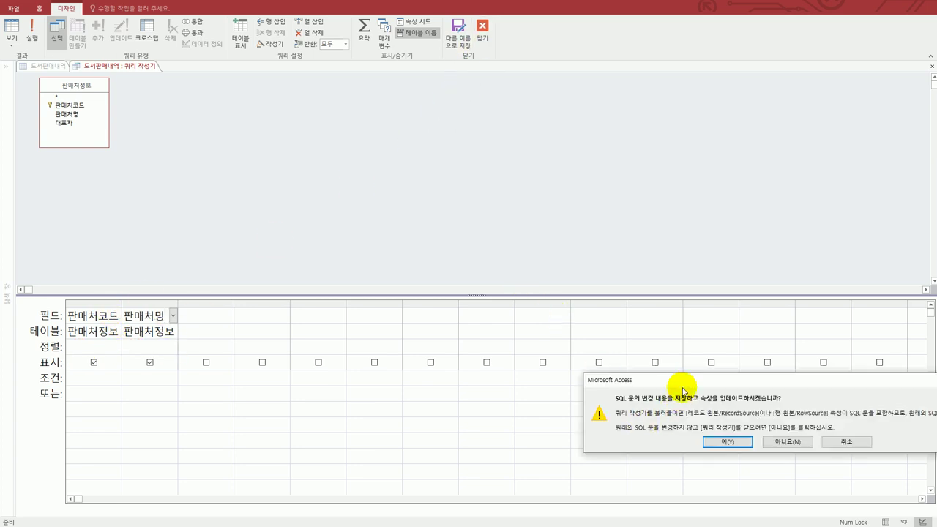
left_click_drag(684, 380, 524, 158)
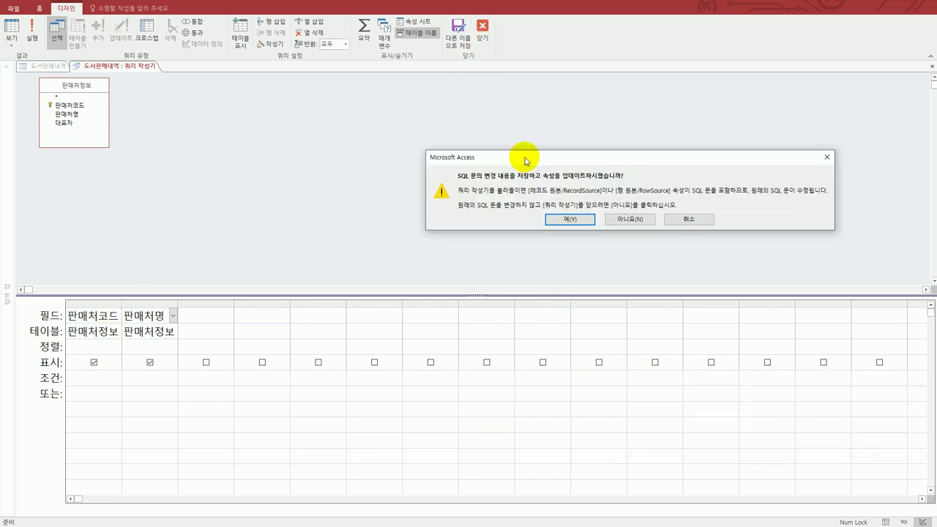
left_click(561, 221)
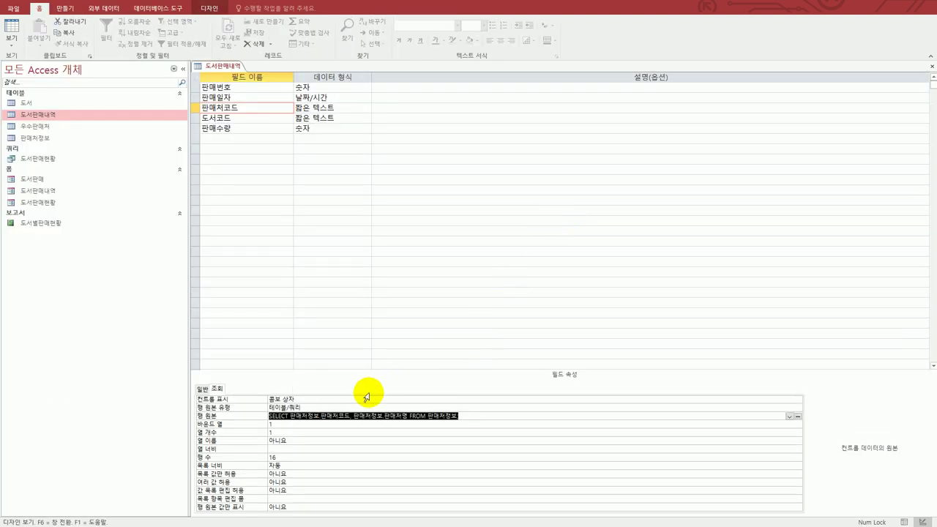
- Set the lookup column count (열 개수) of 판매처코드 to 2
left_click(466, 415)
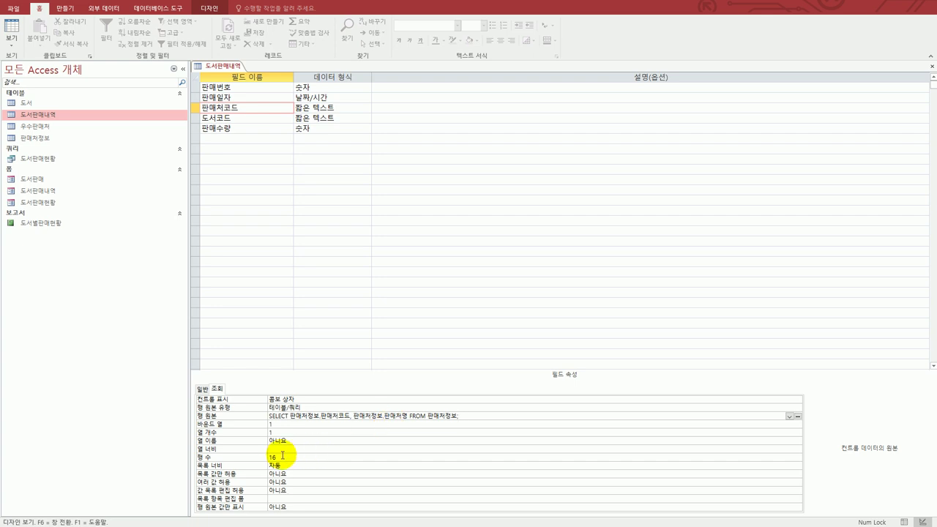
left_click(249, 434)
type("2")
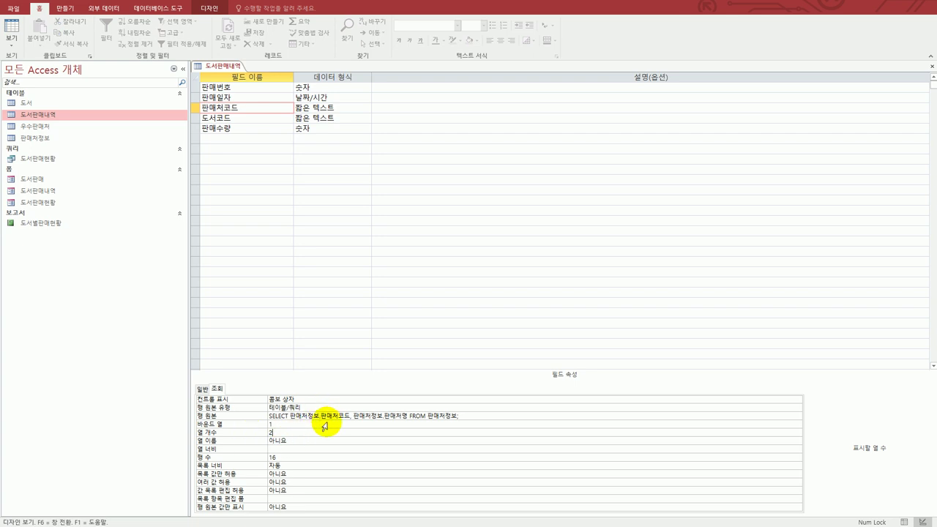
left_click(277, 424)
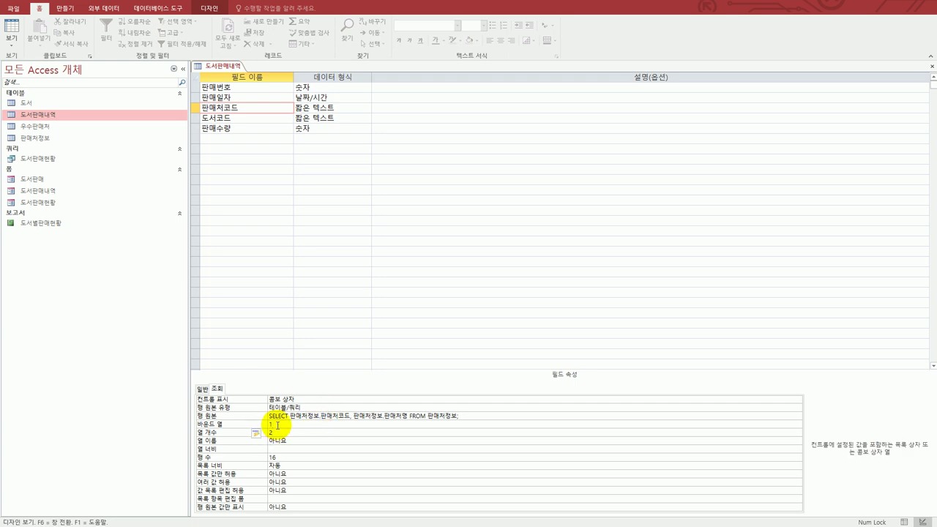
- Set the lookup column widths (열 너비) to 2cm;5cm and the list width (목록 너비) to 7cm
left_click(287, 449)
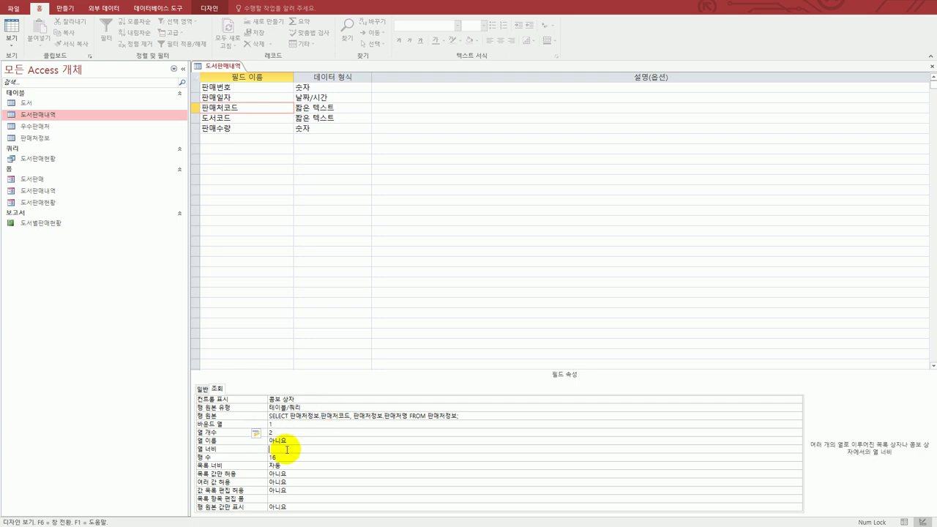
type("2;5")
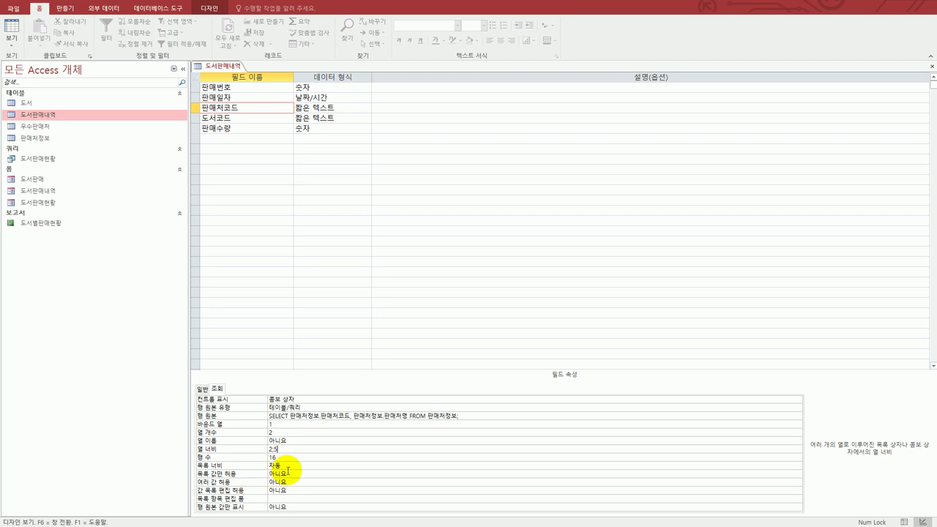
left_click(287, 468)
left_click(252, 467)
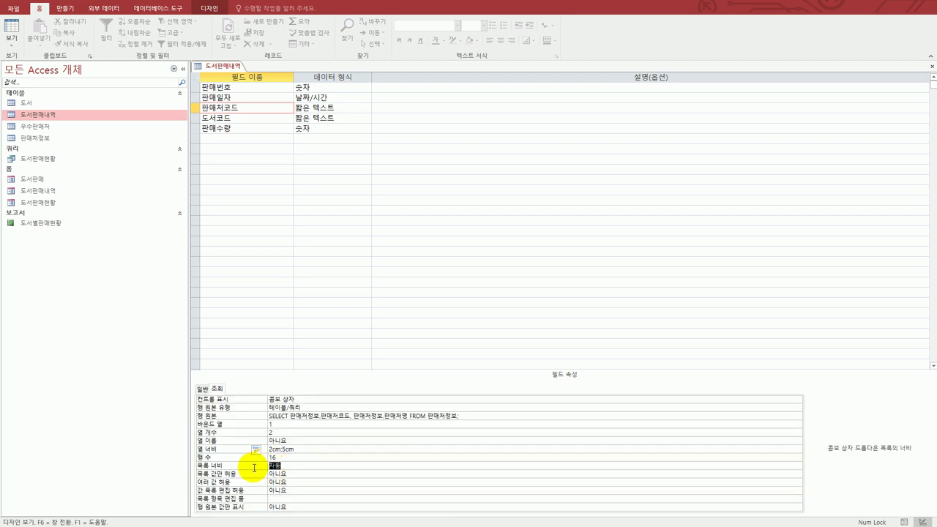
type("7")
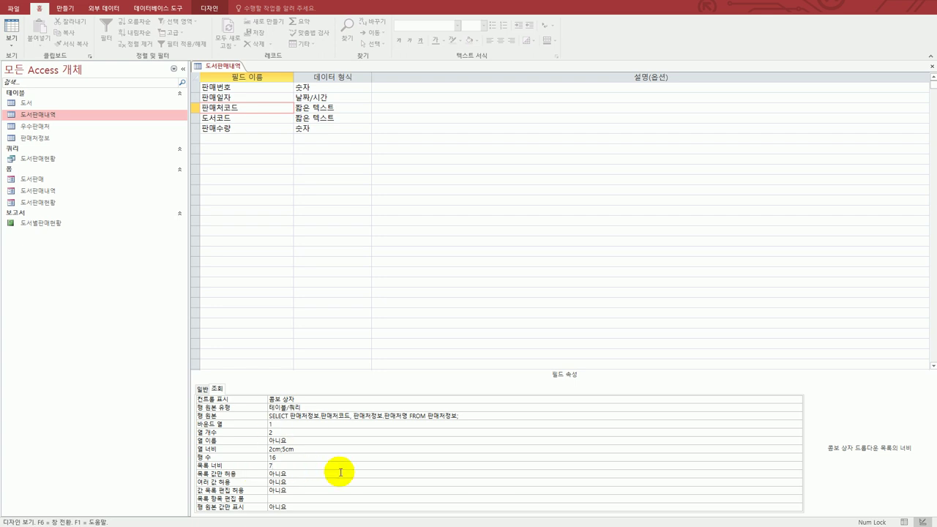
key("Return")
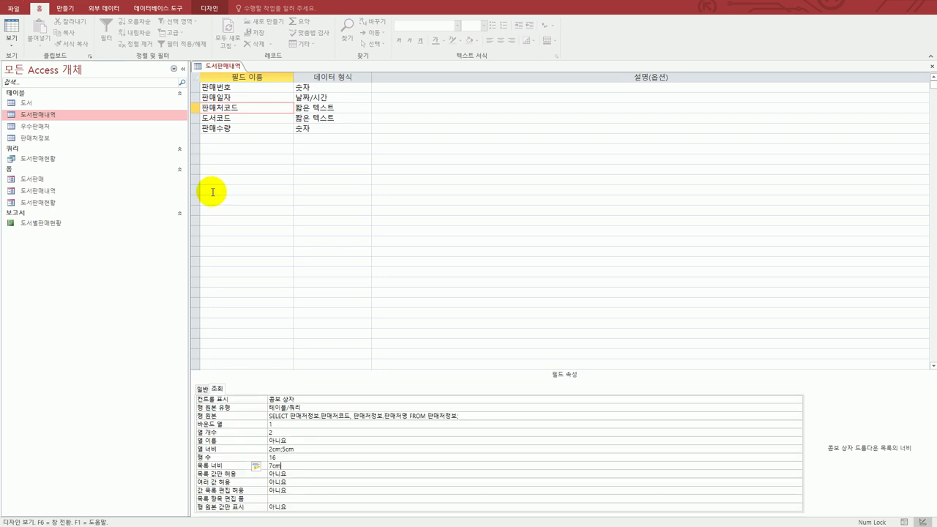
- Check the 판매처코드 drop-down list of the first record in Datasheet view, and close the 도서판매내역 table
left_click(11, 29)
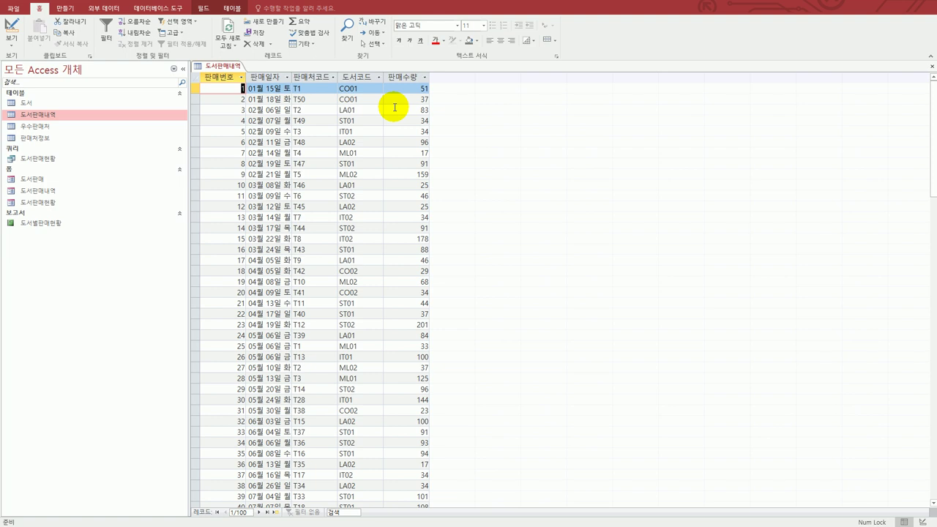
left_click(306, 89)
left_click(333, 88)
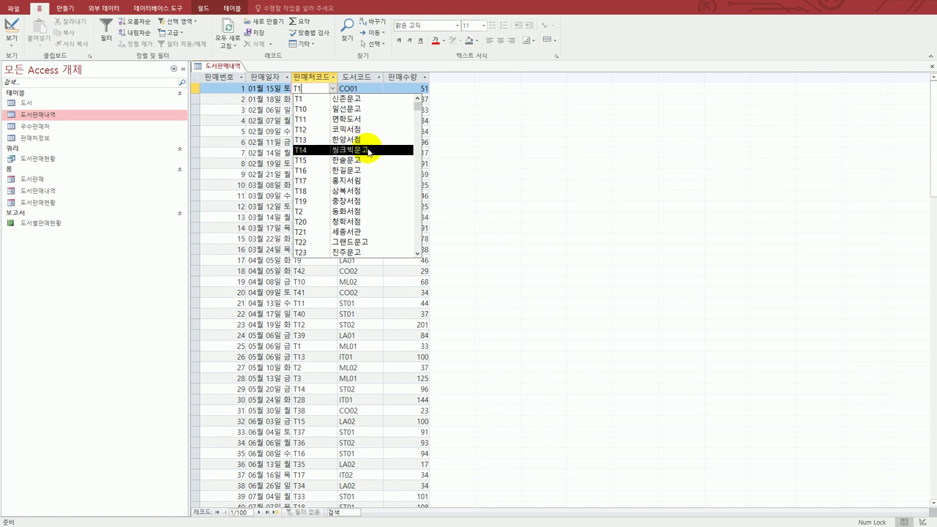
left_click(496, 123)
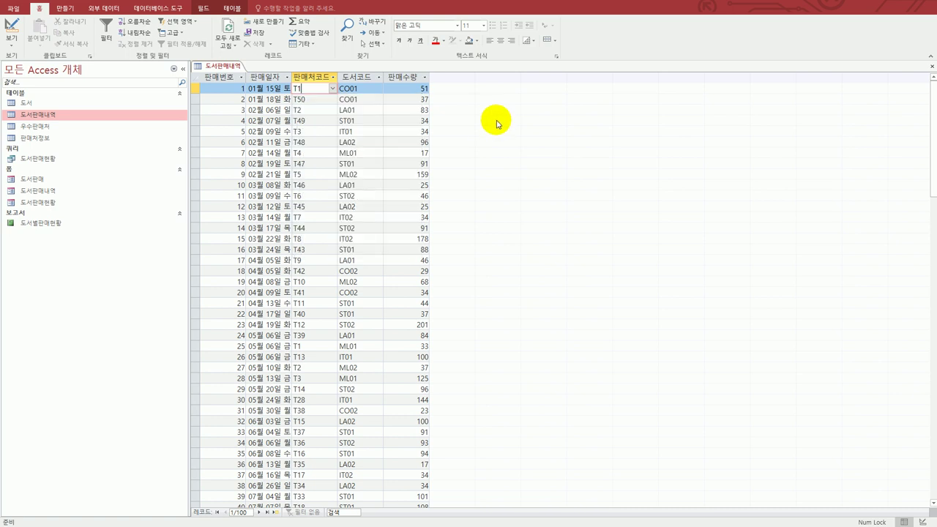
left_click(930, 66)
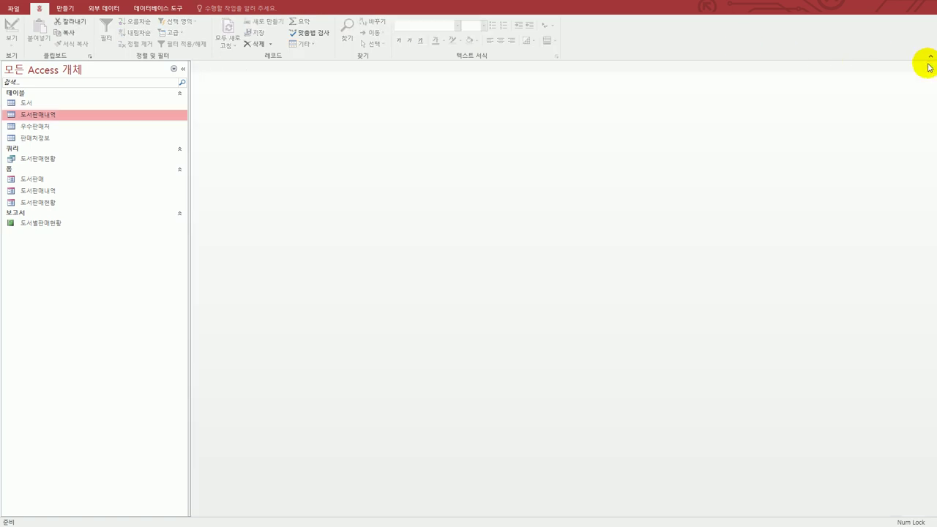
- Read the exam's instructions for the table relationships and open the Relationships (관계) window of the database
key("alt+Tab")
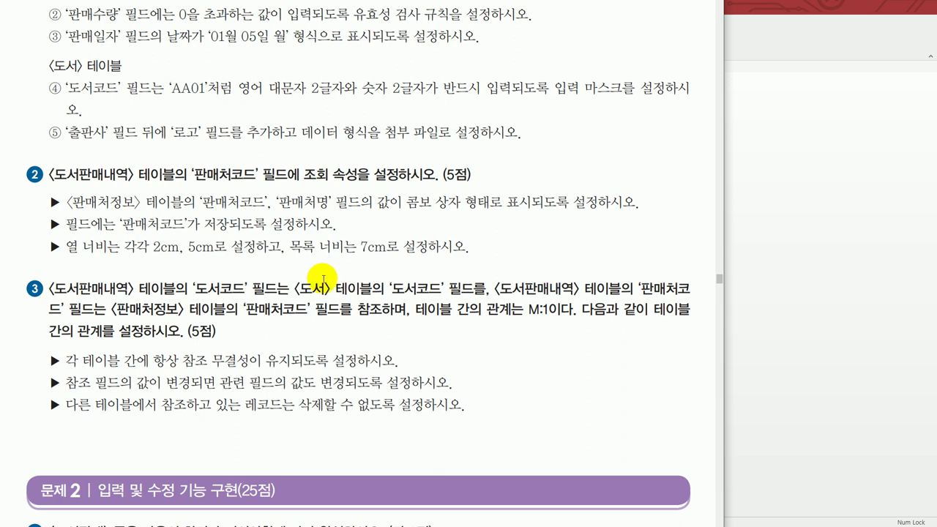
left_click(754, 267)
left_click(168, 10)
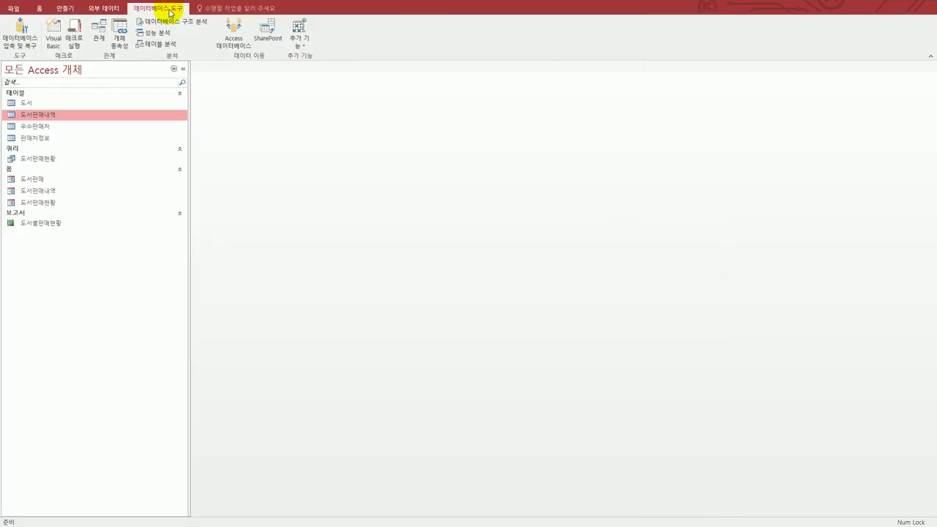
left_click(98, 33)
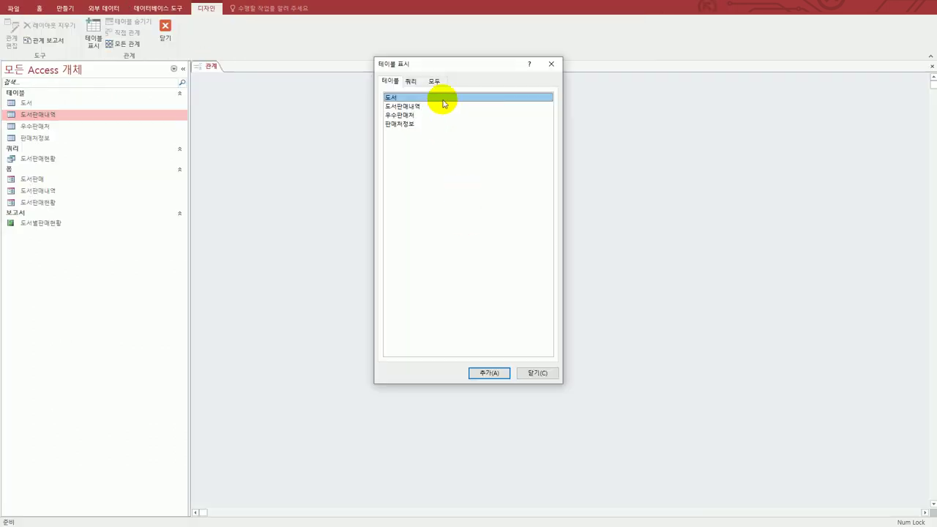
- Add the 도서판매내역 and 도서 tables to the relationships layout
left_click_drag(452, 66, 563, 123)
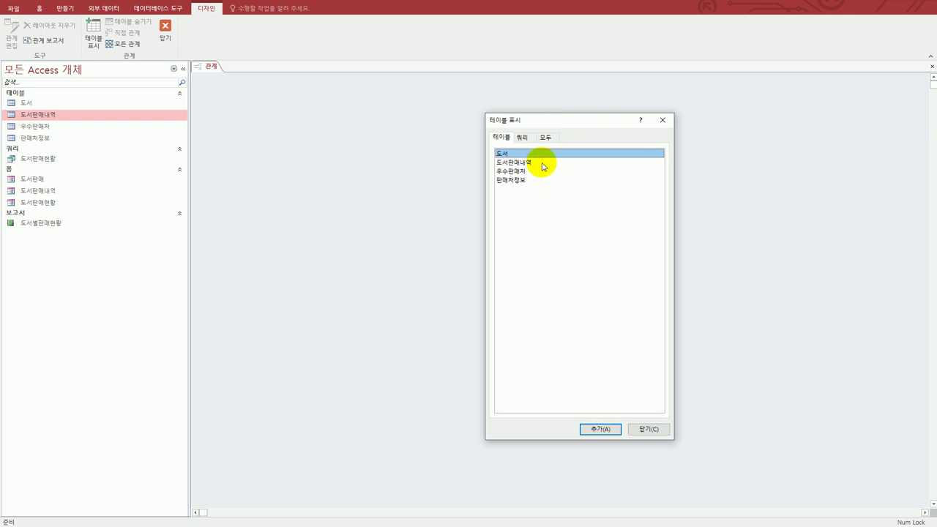
double_click(542, 162)
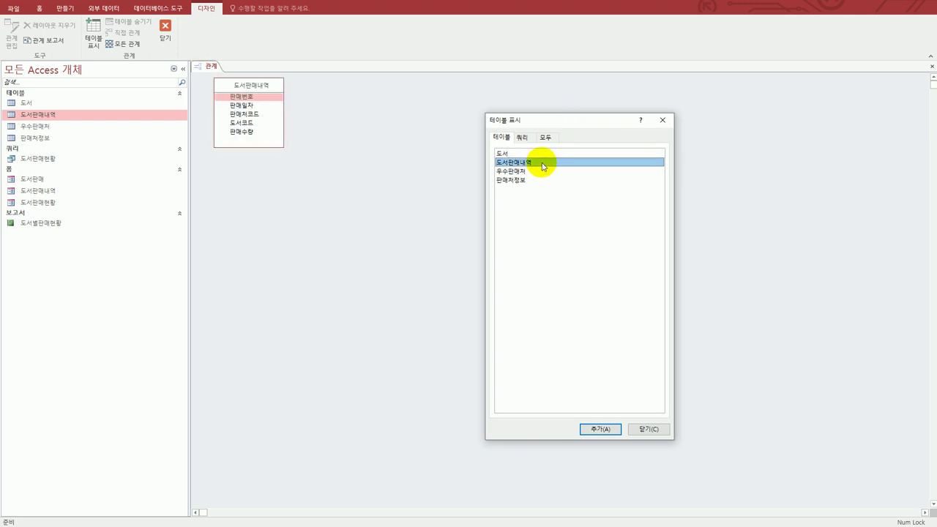
double_click(521, 153)
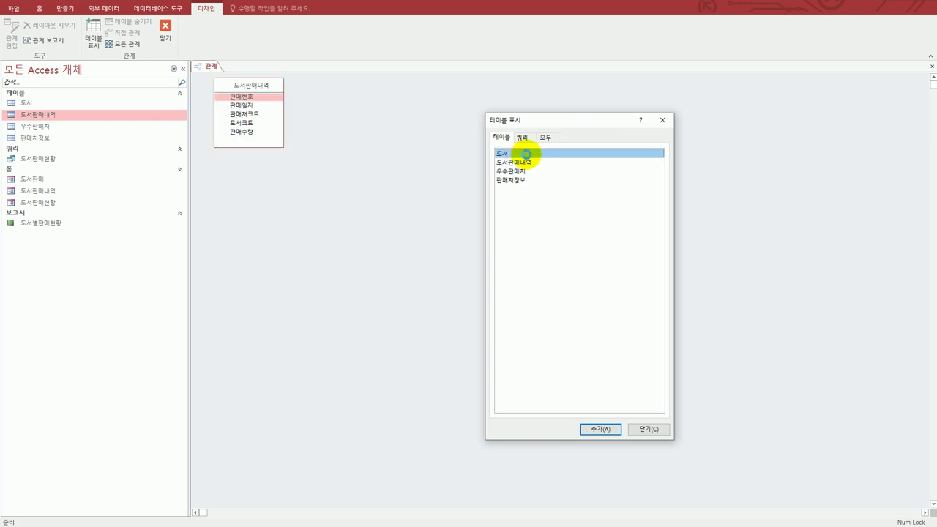
left_click(662, 120)
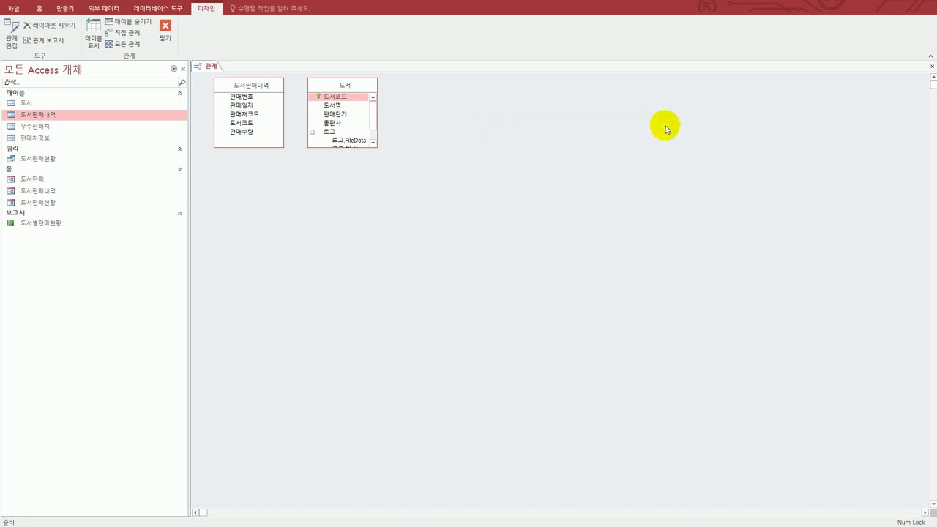
- Relate 도서코드 of 도서 to 도서코드 of 도서판매내역, enabling 항상 참조 무결성 유지 and 관련 필드 모두 업데이트
left_click_drag(263, 84, 255, 89)
left_click_drag(243, 128, 374, 91)
left_click(359, 98)
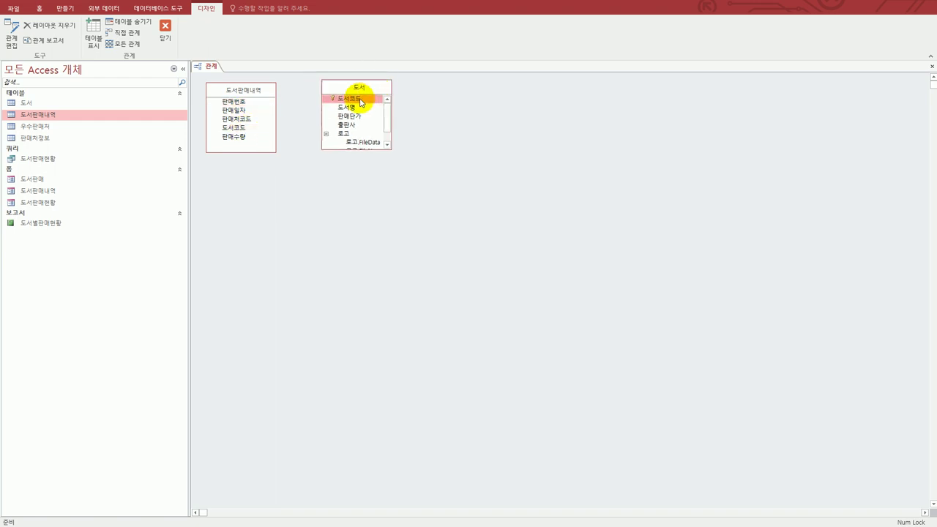
left_click_drag(360, 101, 245, 132)
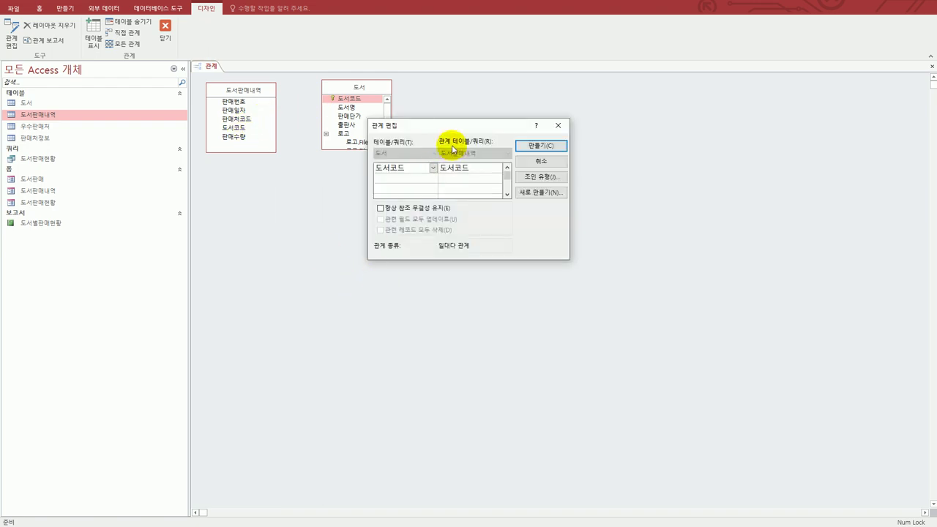
left_click_drag(457, 126, 497, 119)
left_click(471, 202)
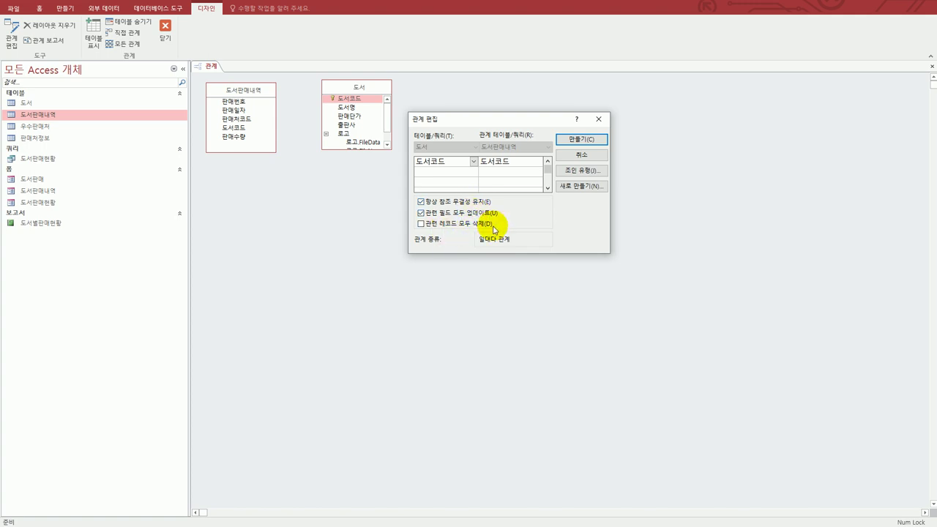
left_click(565, 147)
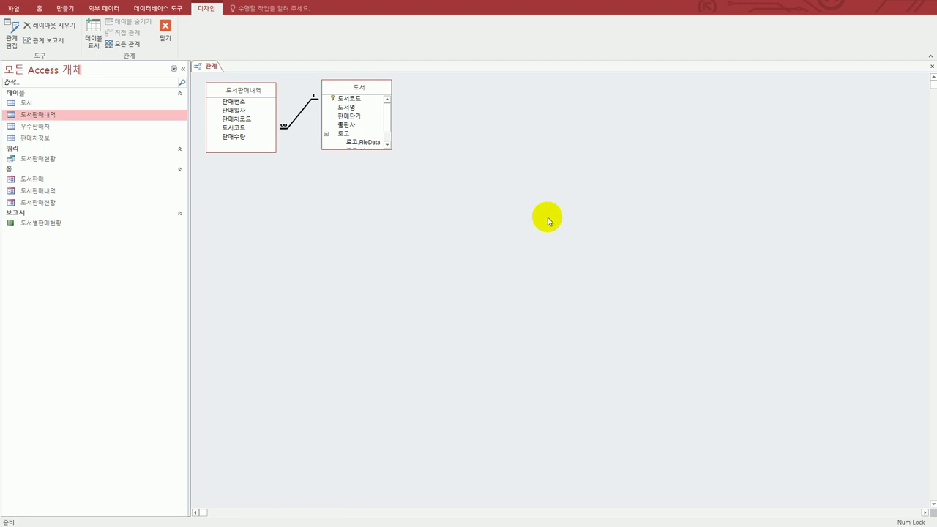
- Add the 판매처정보 table to the relationships layout, arranging 도서판매내역 between 도서 and 판매처정보
left_click_drag(257, 96, 487, 95)
left_click(93, 33)
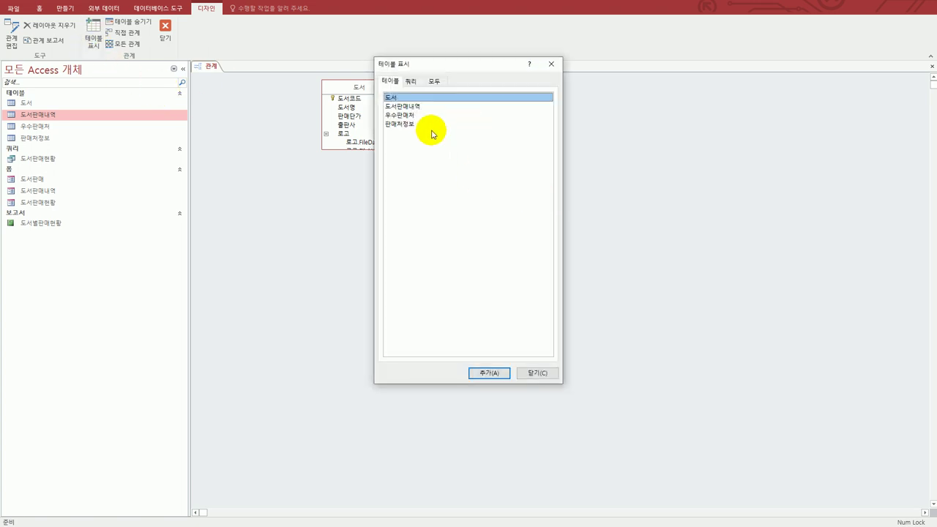
double_click(431, 125)
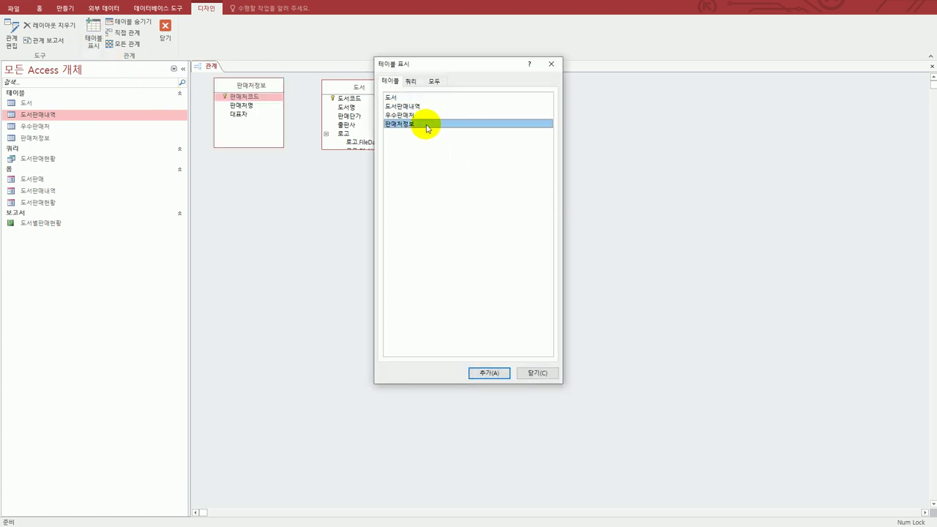
left_click(545, 374)
left_click_drag(268, 84, 605, 90)
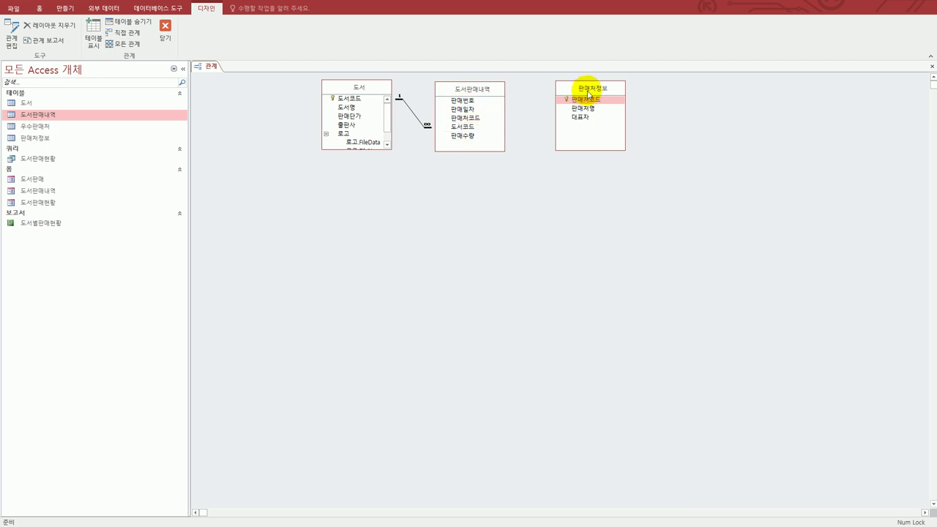
- Relate 판매처코드 of 판매처정보 to 판매처코드 of 도서판매내역, enabling 항상 참조 무결성 유지 and 관련 필드 모두 업데이트
left_click_drag(588, 98, 610, 192)
left_click(563, 279)
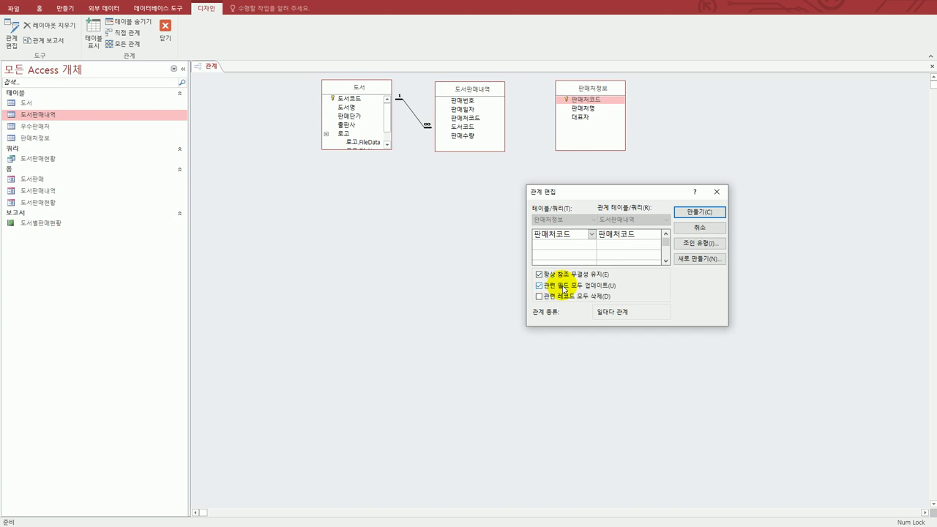
left_click(700, 212)
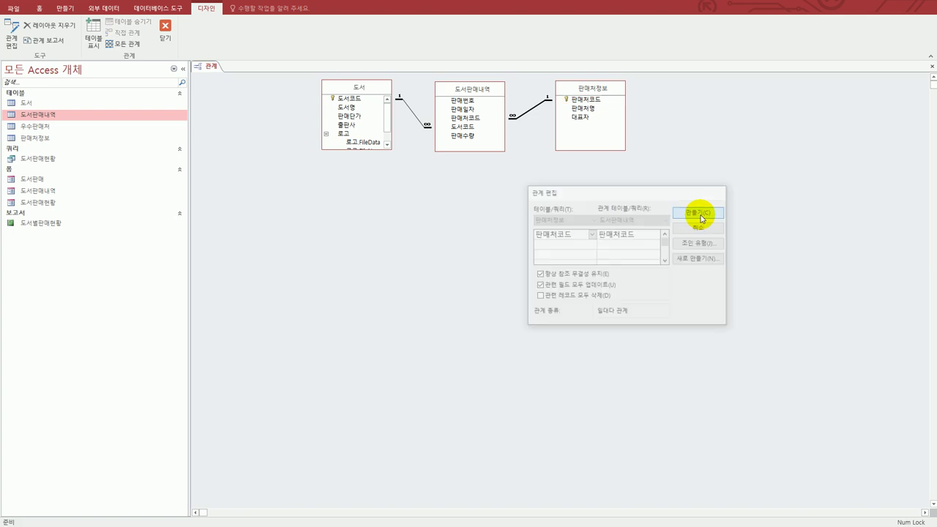
- Nudge the 도서판매내역 table toward 판매처정보 in the relationships layout and close the Relationships (관계) window
left_click(499, 93)
left_click_drag(498, 93, 506, 94)
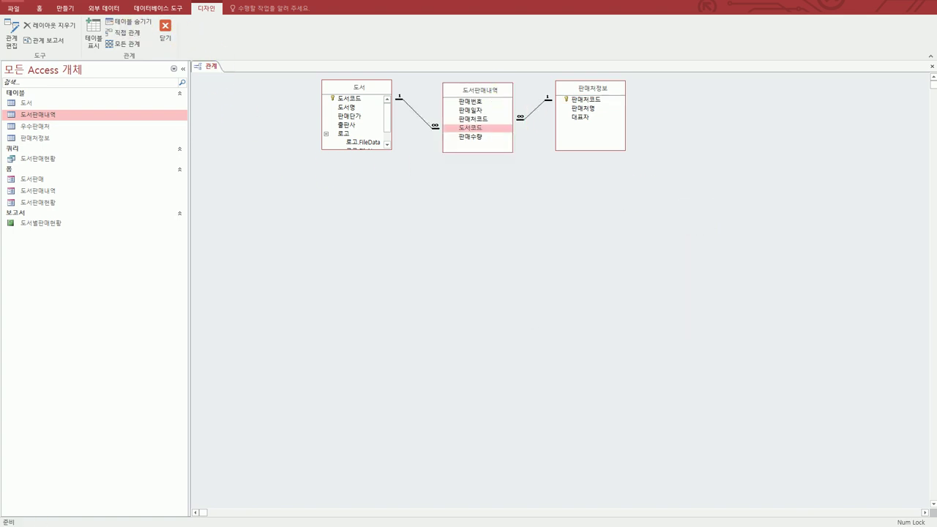
left_click(167, 33)
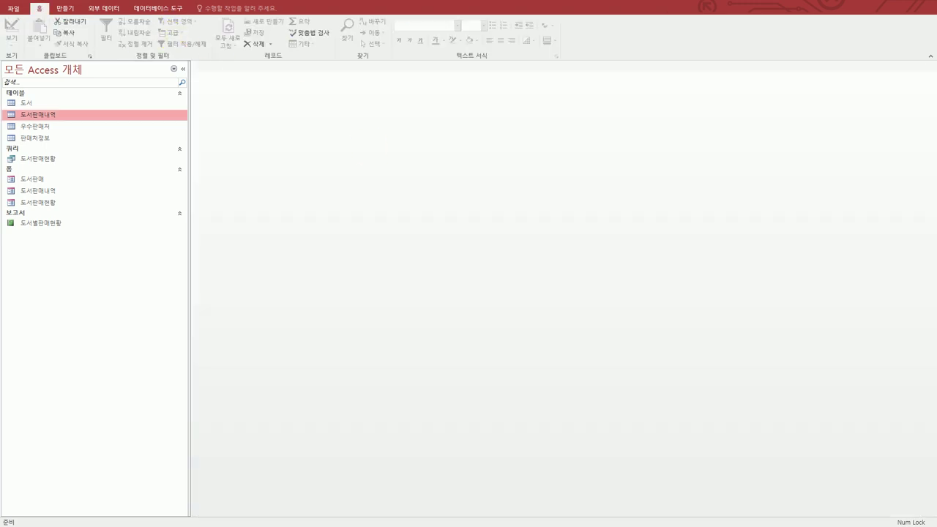
- Read the exam's instructions for completing the 도서판매 form and open that form in Design view
key("alt+Tab")
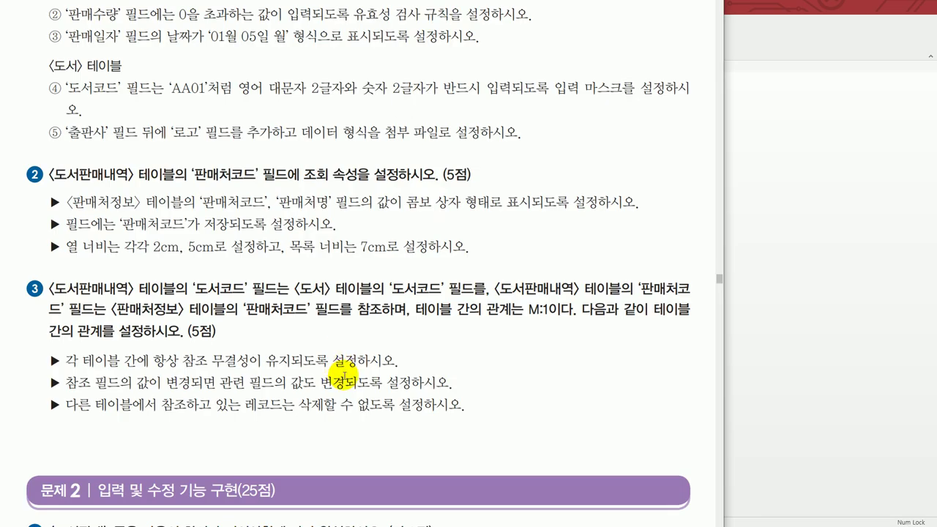
scroll(344, 378, "down", 5)
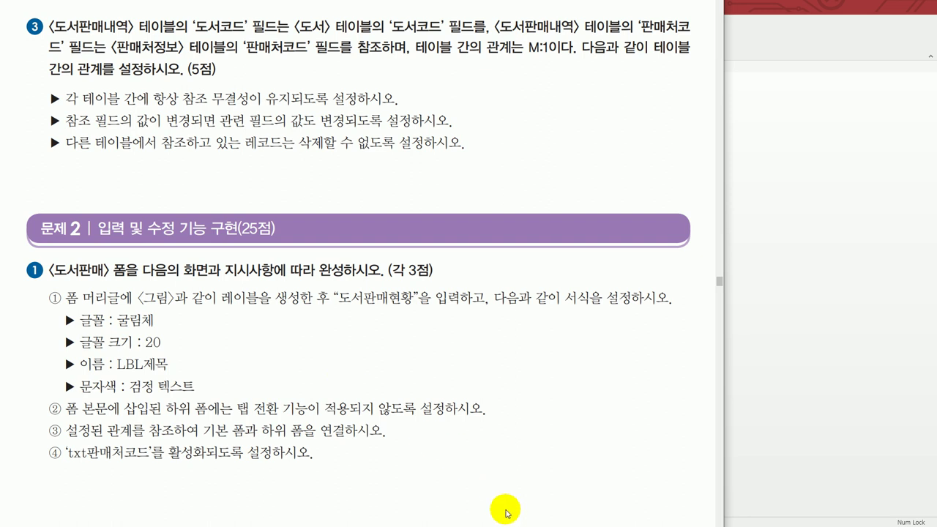
left_click(801, 372)
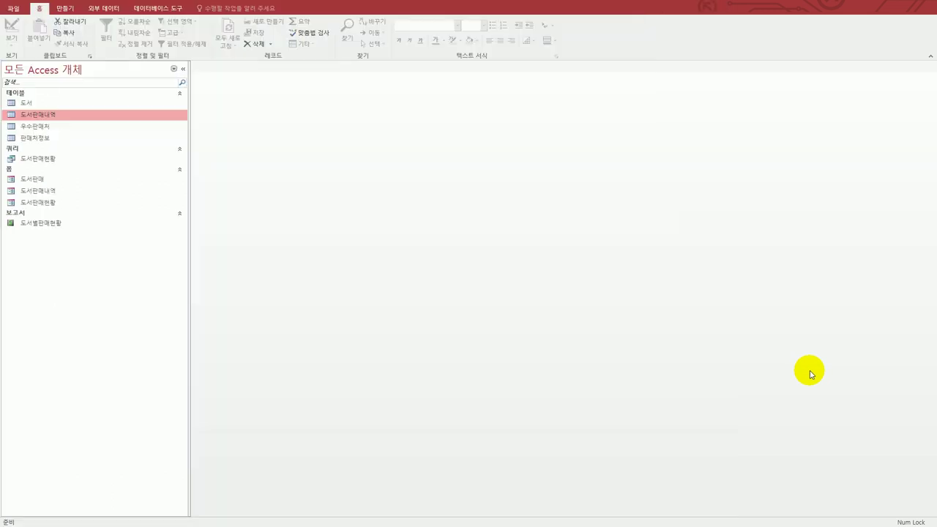
left_click(78, 183)
right_click(78, 187)
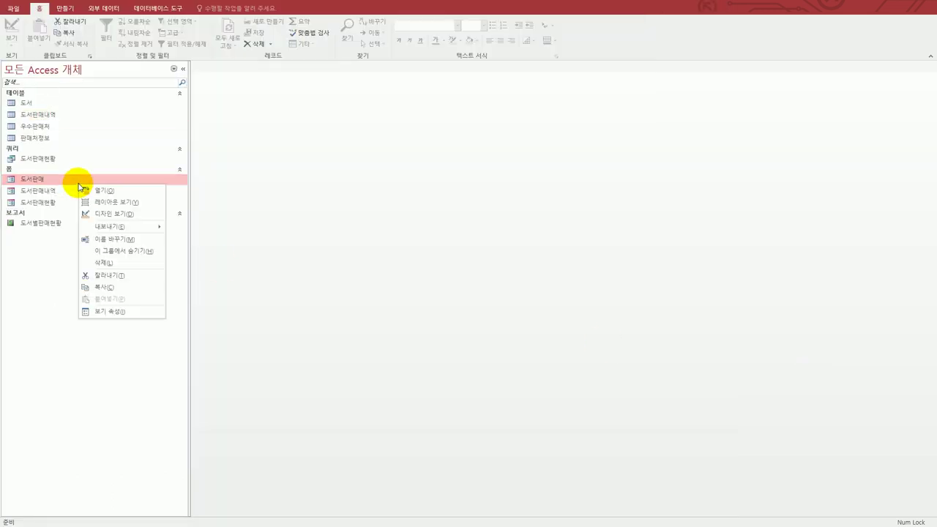
left_click(111, 213)
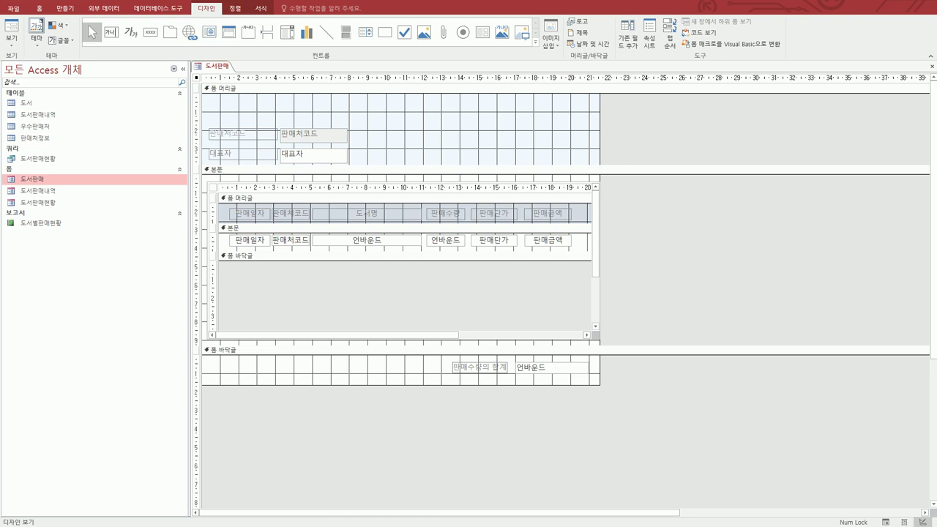
- Add a label about 5.4 cm wide and 1.2 cm high with the text 도서판매현황 above 판매처코드 in the form header
left_click(134, 37)
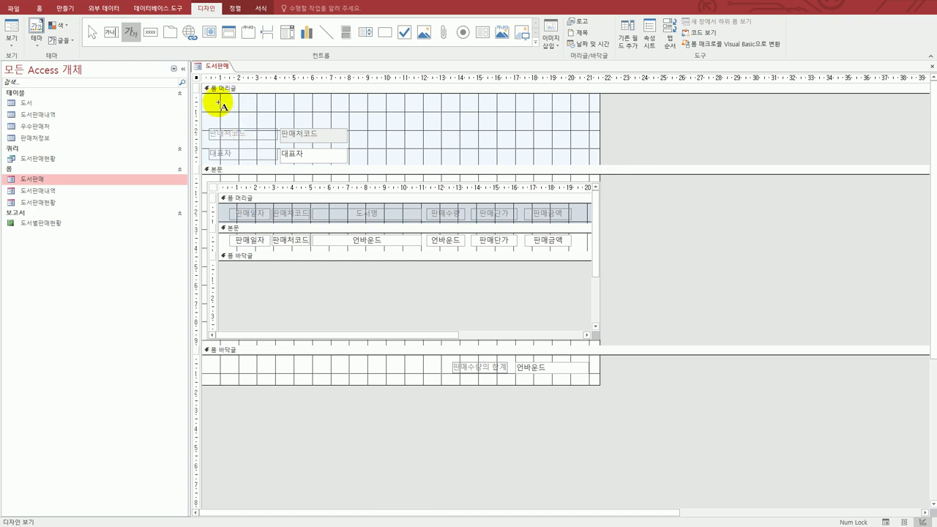
left_click_drag(221, 98, 322, 121)
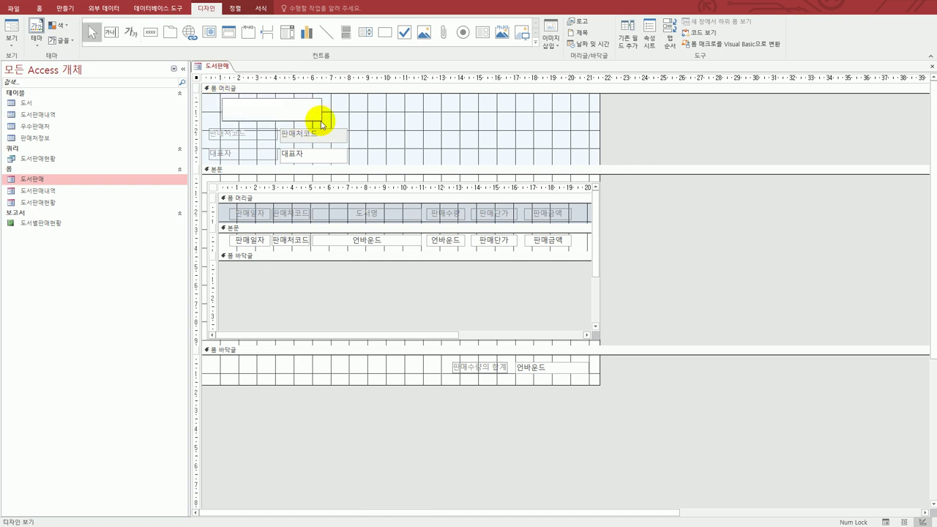
type("도서판매현황")
key("Return")
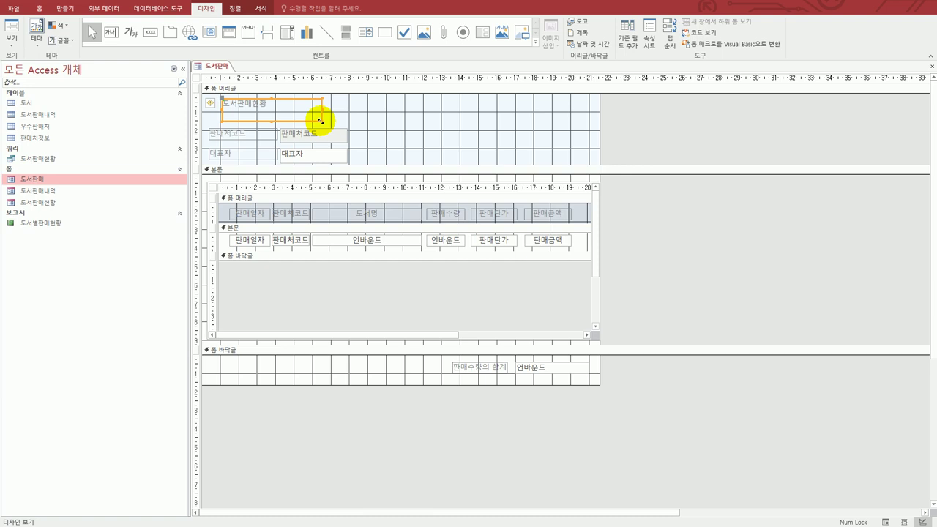
- Open the properties of the new header label and set its name to LBL제목
left_click(649, 37)
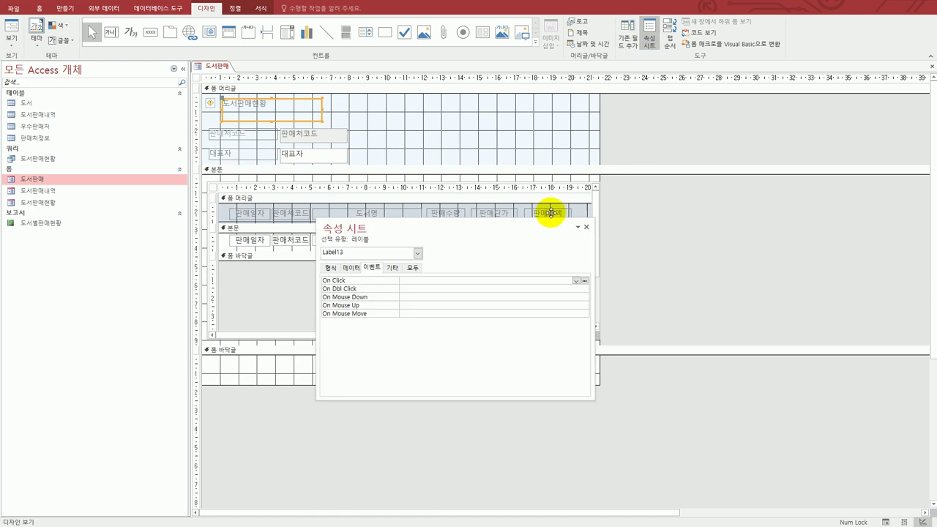
left_click(413, 268)
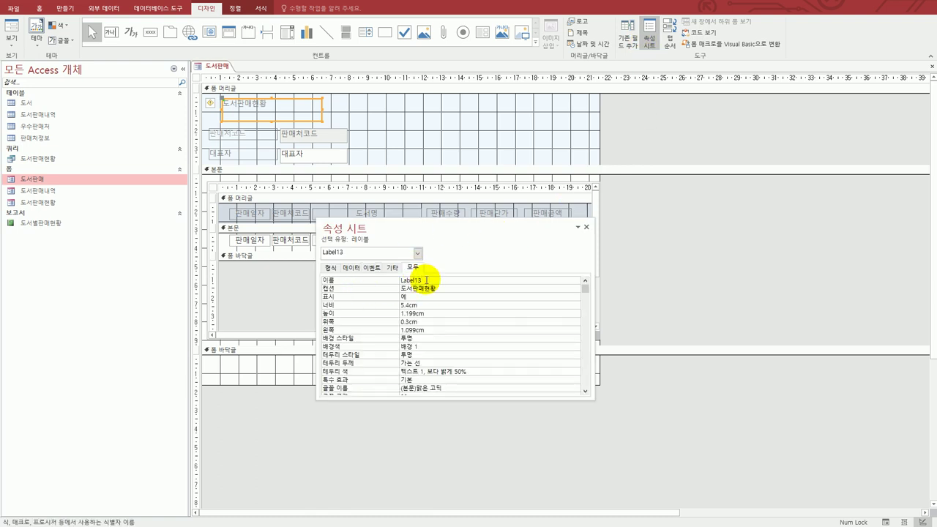
key("BackSpace")
key("BackSpace")
key("BackSpace")
key("BackSpace")
key("BackSpace")
type("ㅐ")
type("제목")
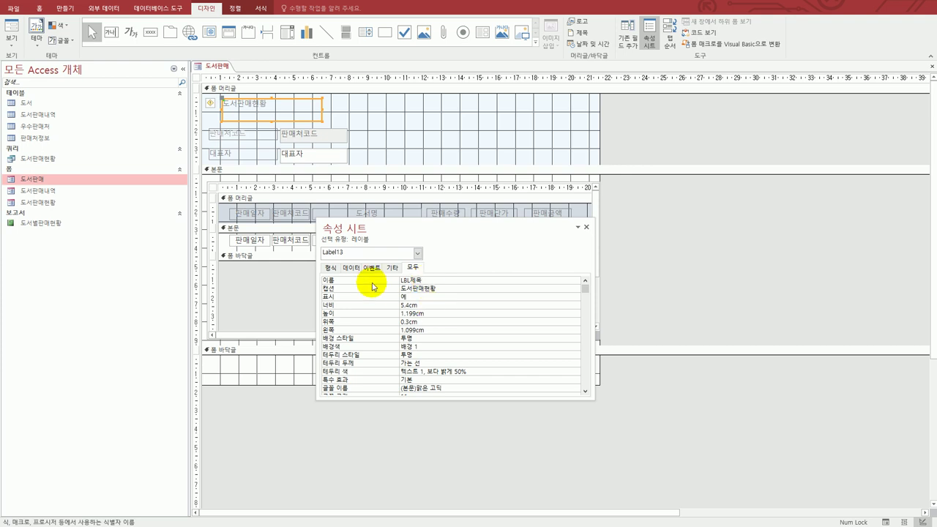
- Set the header label's font size to 20 and its font to 굴림체
left_click(331, 268)
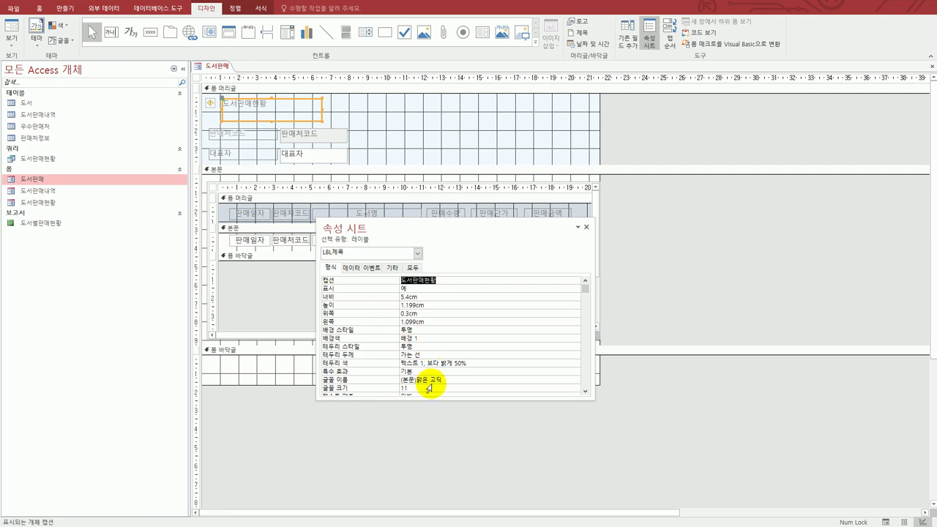
left_click(399, 389)
type("20")
left_click(448, 379)
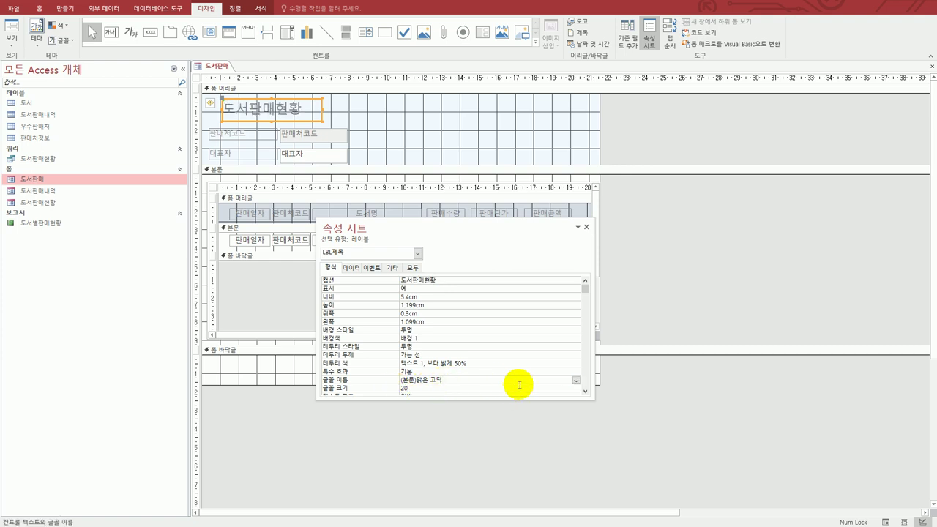
left_click(576, 380)
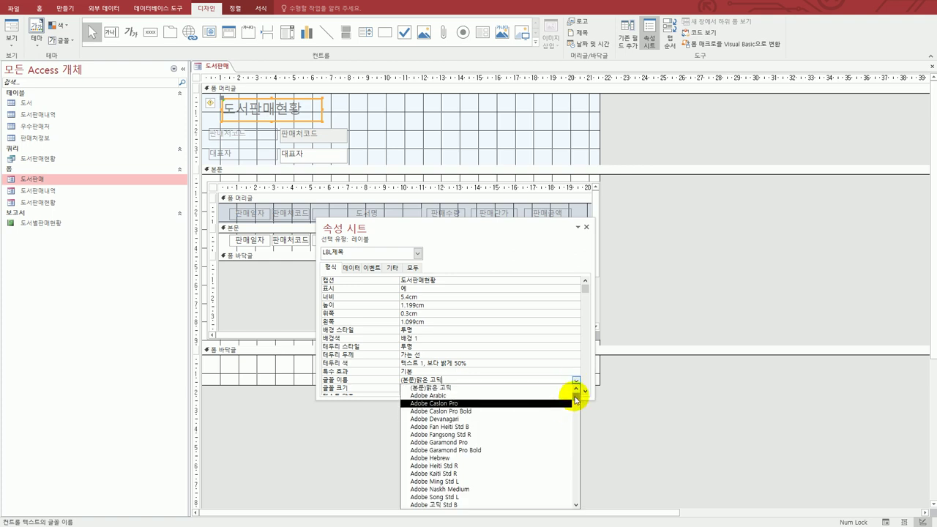
left_click_drag(576, 399, 571, 492)
left_click(442, 396)
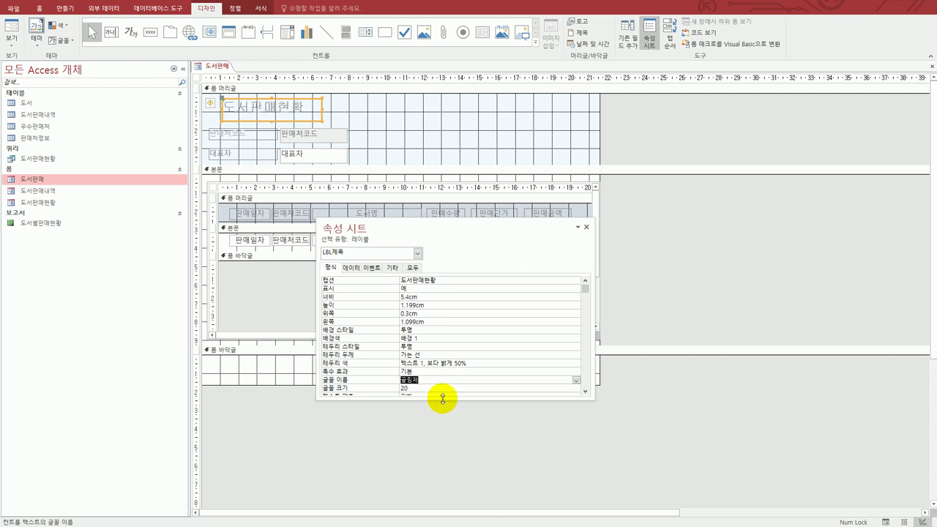
- Set the header label's text color (문자색) to 검정 텍스트
left_click(586, 392)
left_click(585, 393)
left_click(585, 392)
left_click(585, 392)
left_click(585, 392)
left_click(586, 392)
left_click(508, 385)
left_click(508, 382)
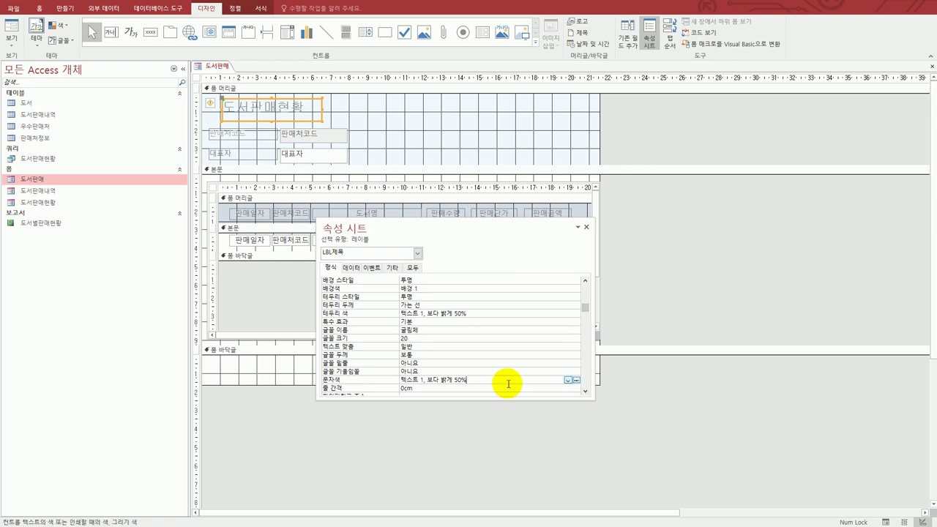
left_click(568, 379)
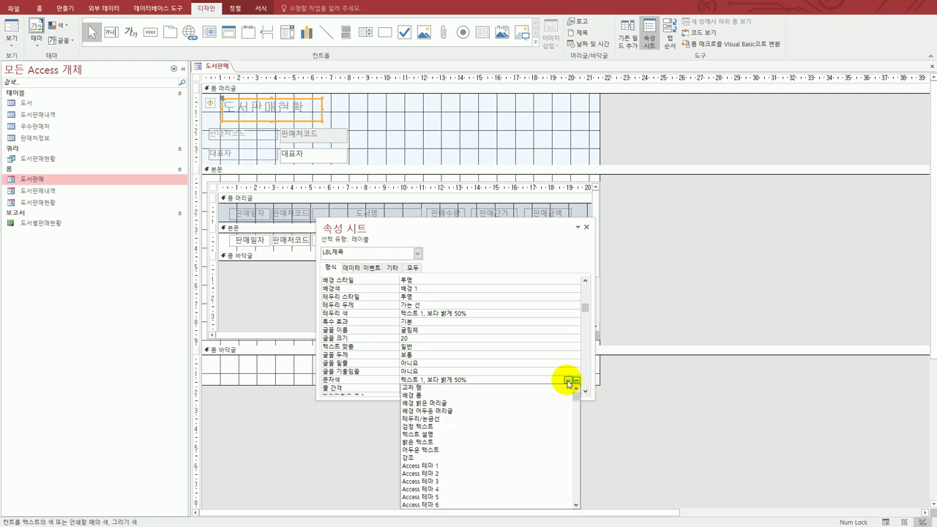
left_click(466, 427)
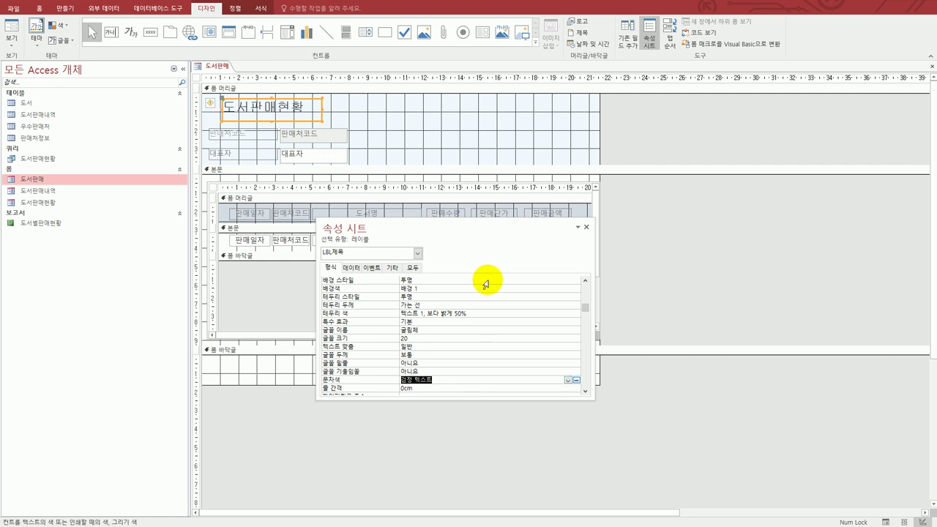
- Check the header label's name, caption, font and text color, and read the exam's remaining instructions for the form
left_click(414, 269)
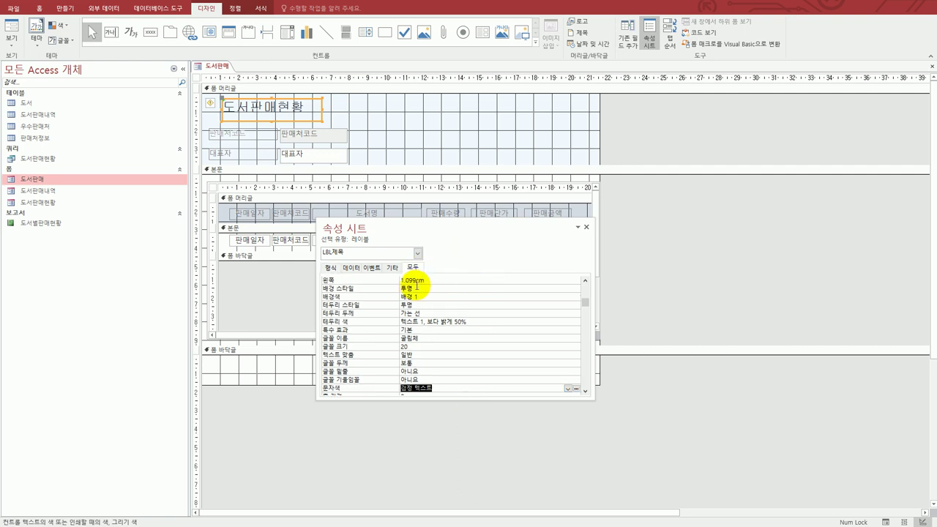
left_click_drag(584, 300, 585, 279)
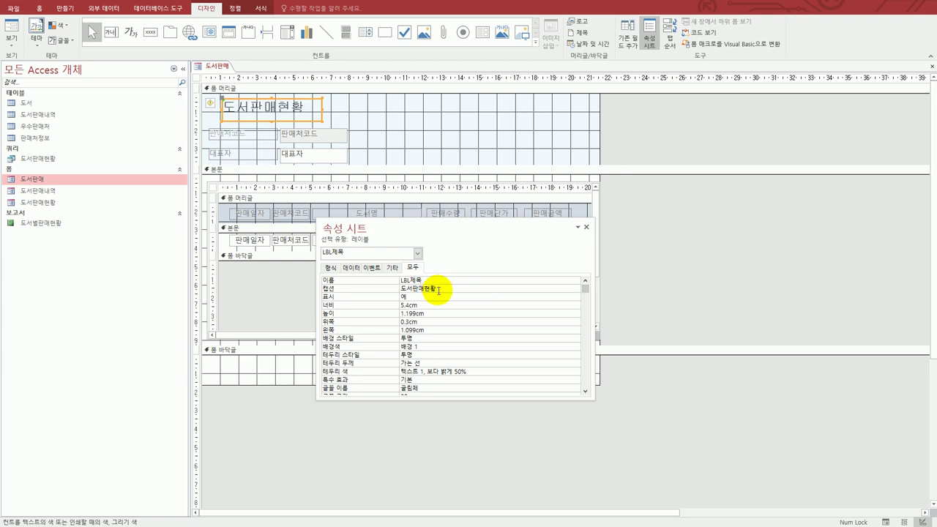
scroll(442, 358, "down", 1)
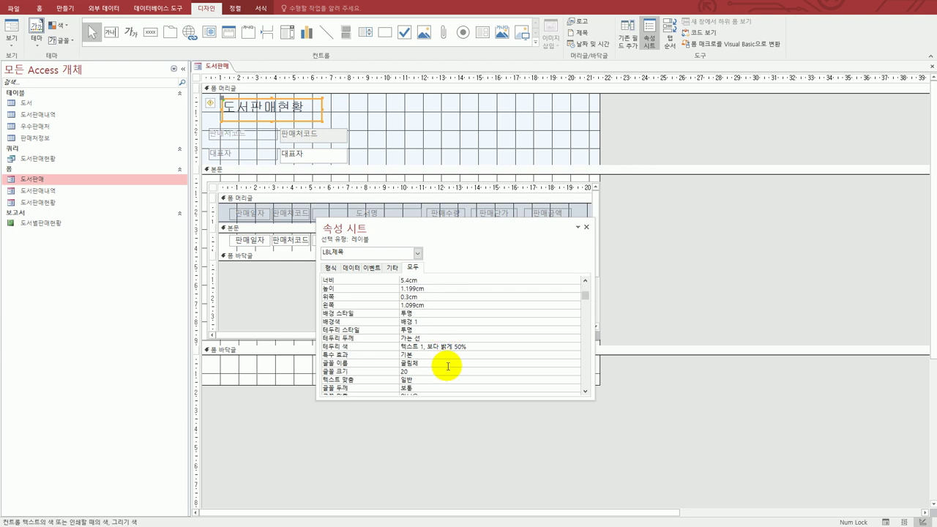
scroll(428, 378, "down", 1)
left_click(435, 386)
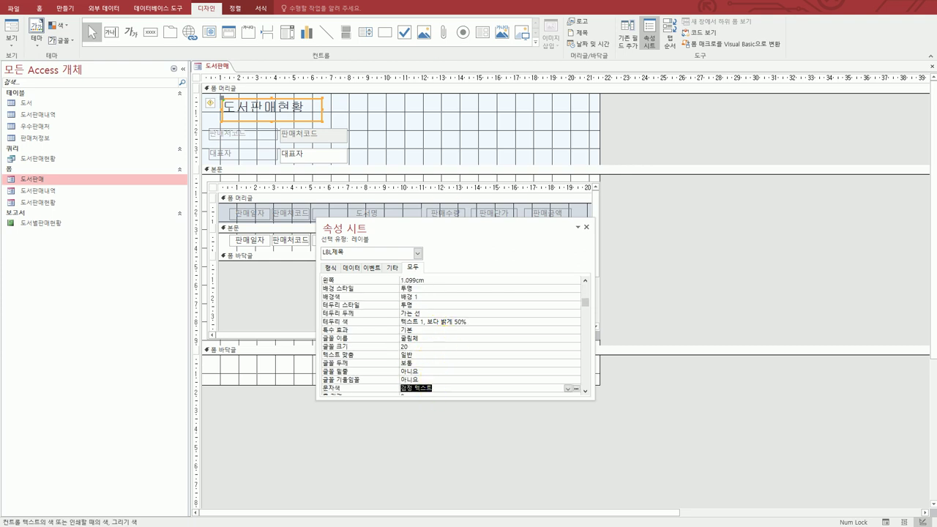
key("alt+Tab")
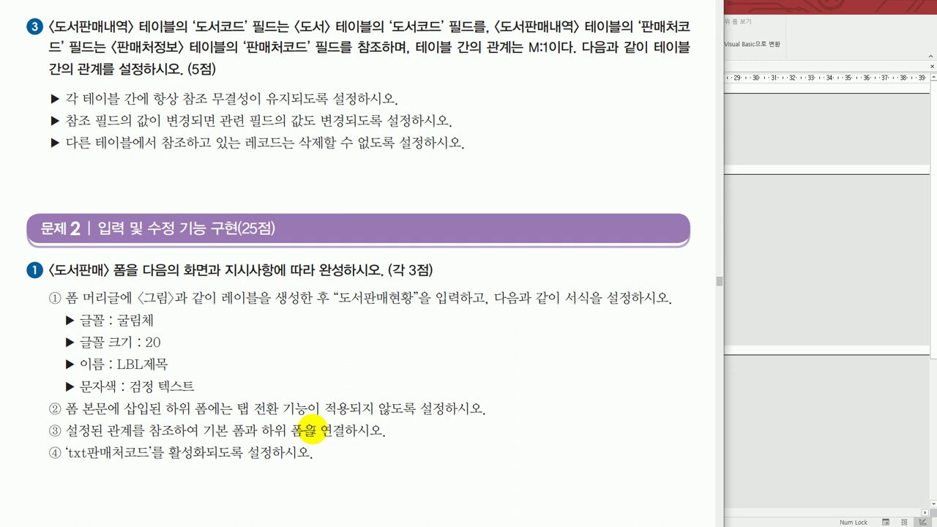
left_click(843, 224)
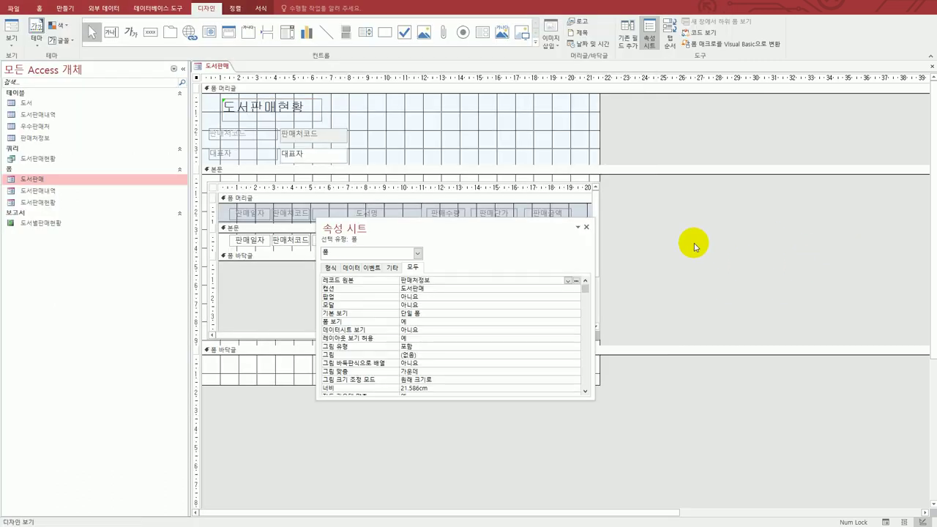
- Set the tab stop property (탭 정지) of the 도서판매현황 subform to 아니요
left_click(510, 182)
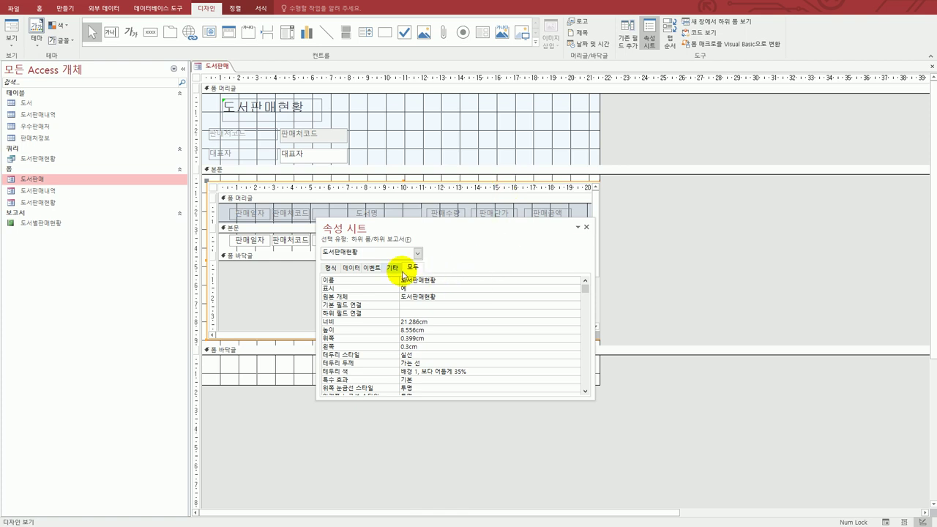
left_click(394, 270)
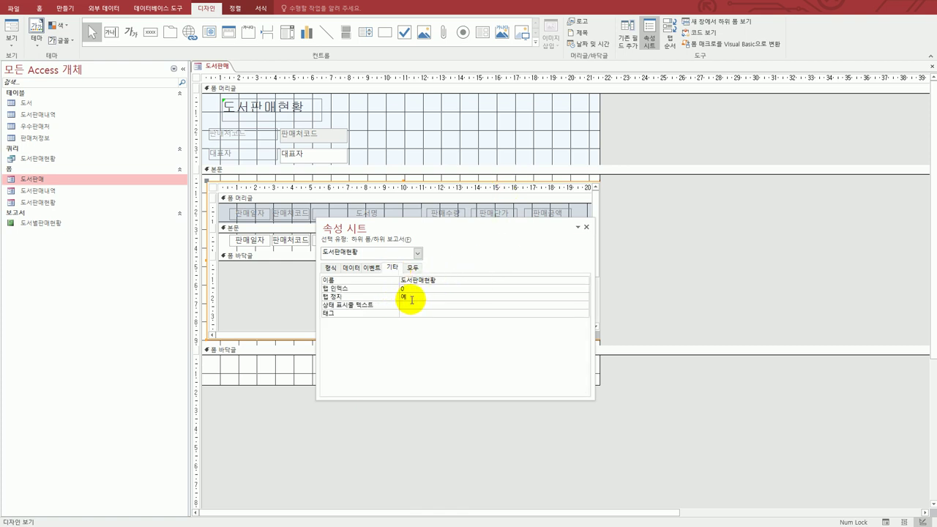
double_click(408, 297)
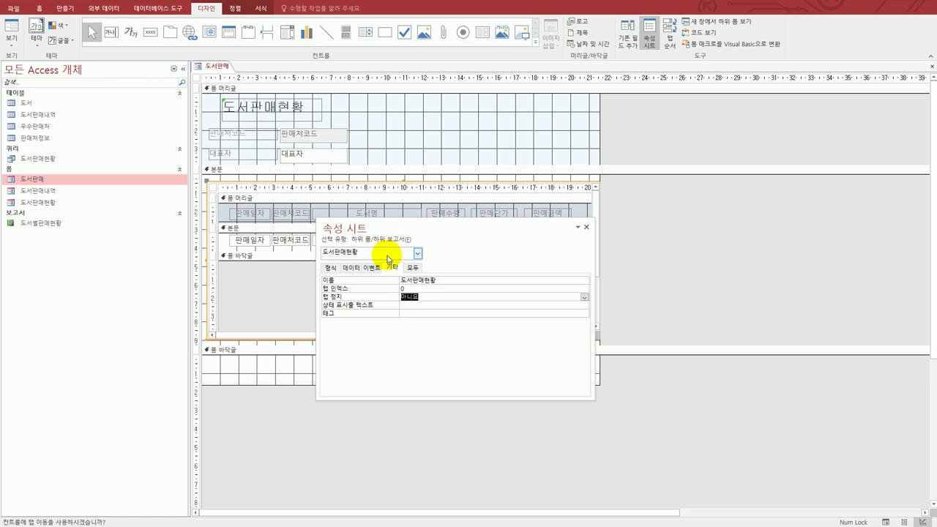
- Link the 도서판매현황 subform to the main form through the 판매처코드 field on both sides
left_click(351, 268)
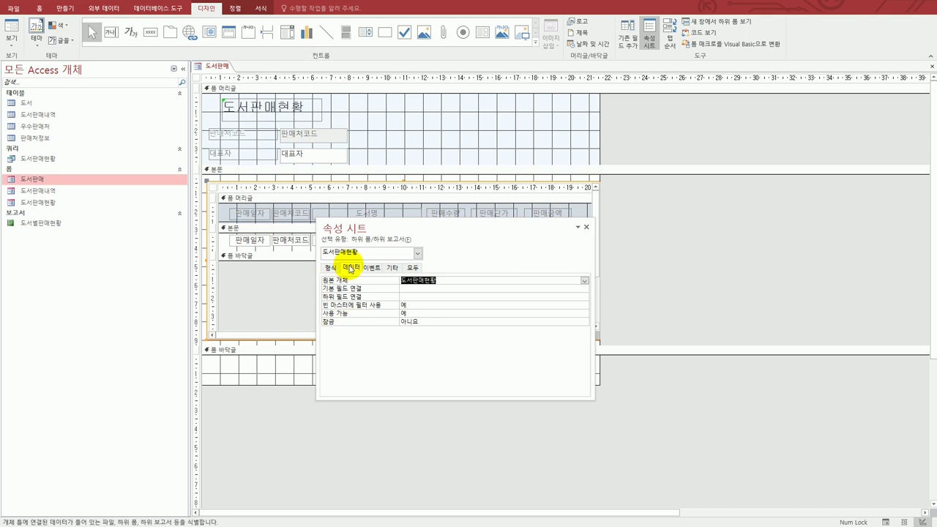
left_click(414, 289)
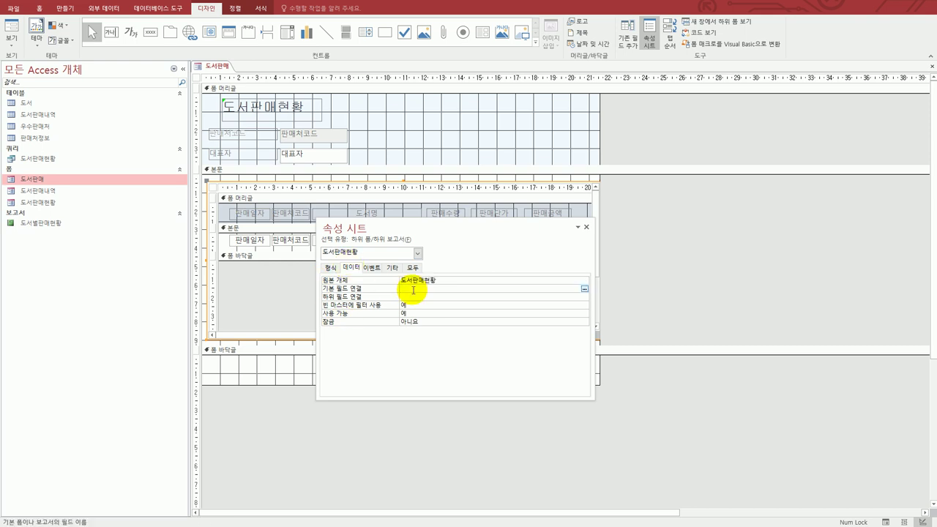
left_click(584, 289)
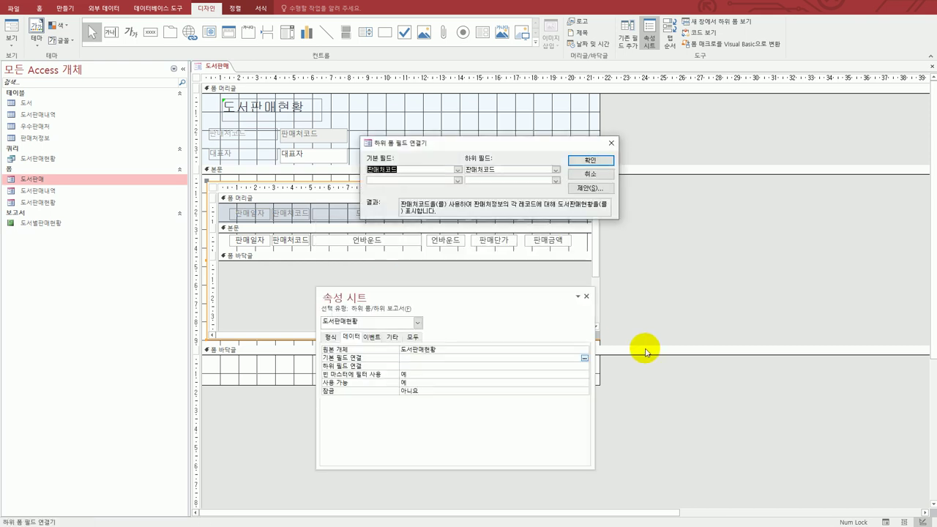
left_click_drag(541, 149, 788, 215)
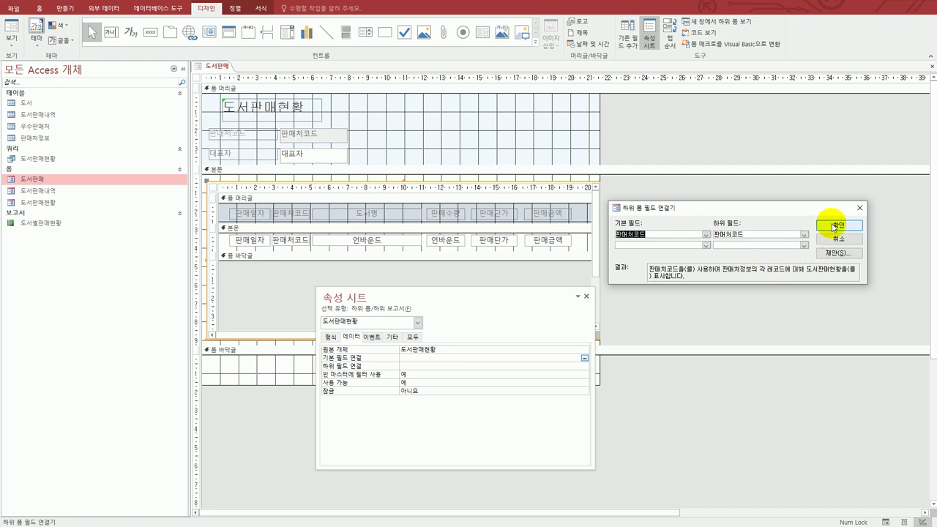
left_click(833, 227)
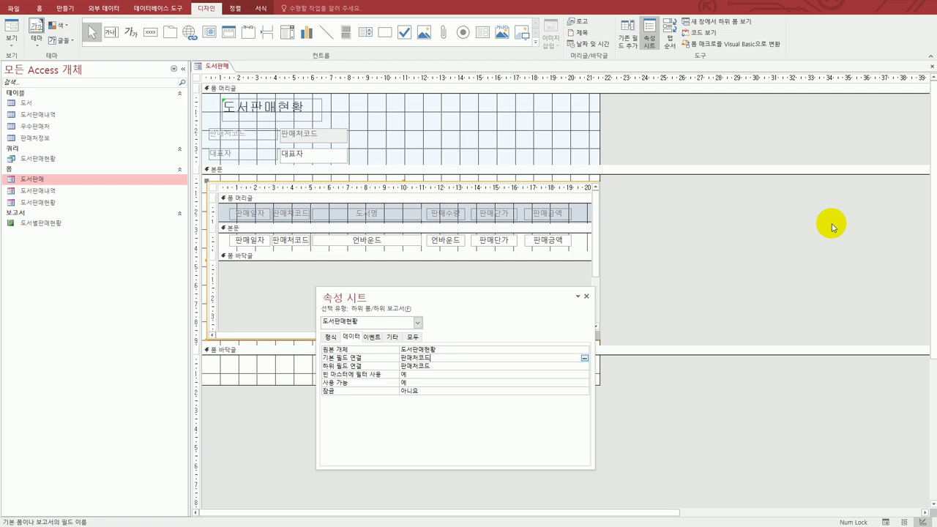
- Set the enabled property (사용 가능) of the txt판매처코드 text box in the form header to 예
left_click(279, 244)
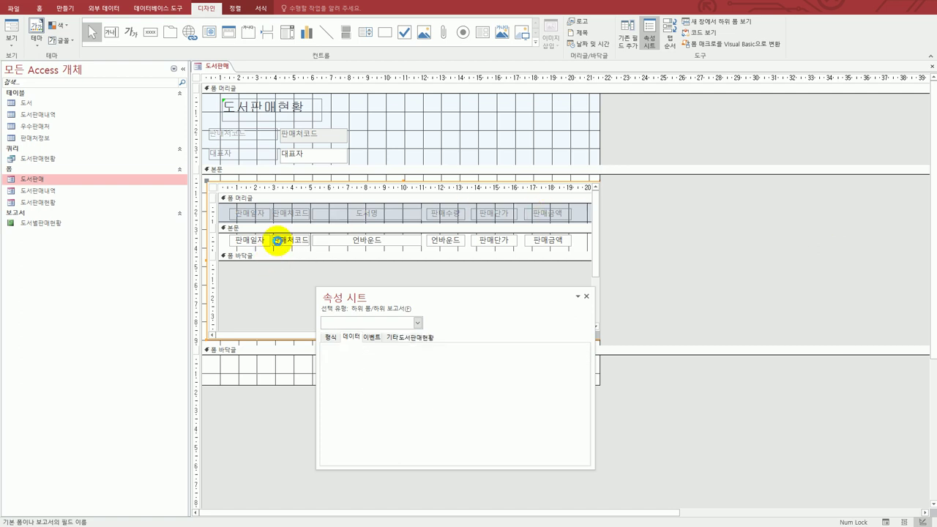
left_click(303, 136)
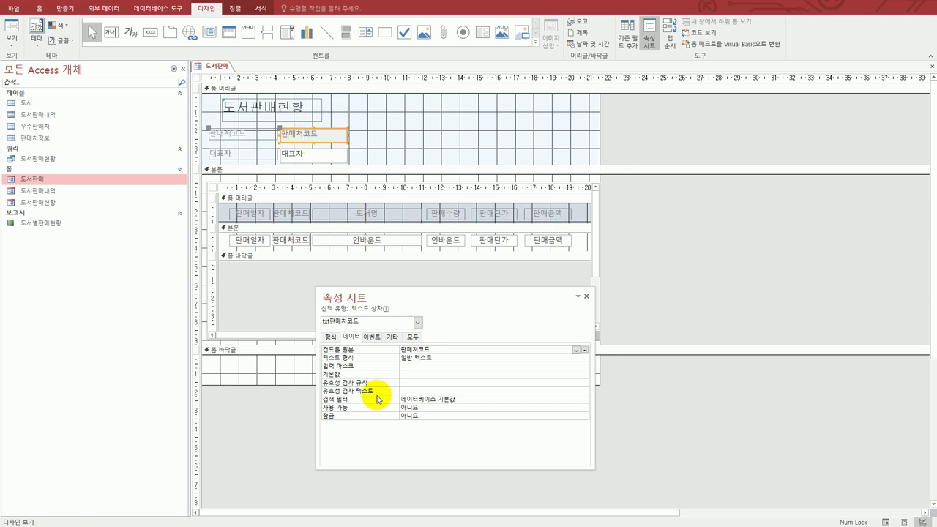
double_click(429, 409)
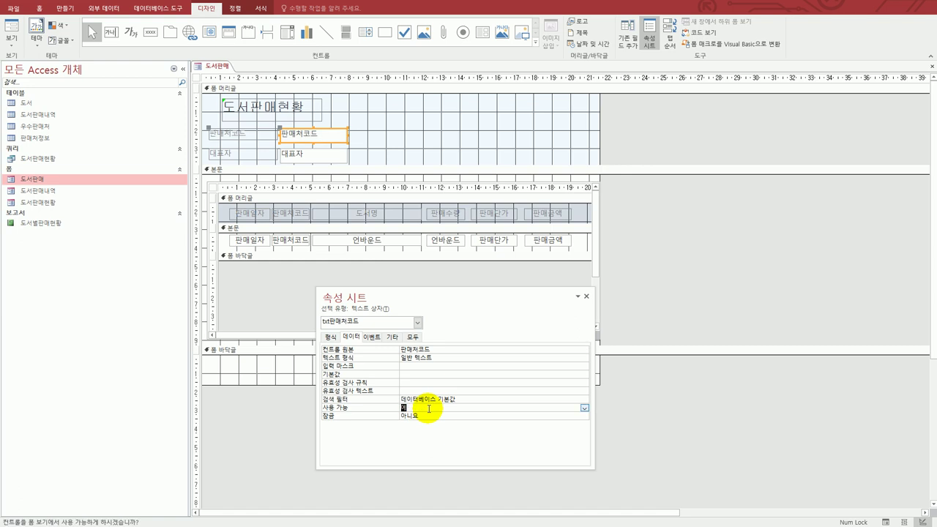
- Read the exam's instruction on binding the subform's txt도서명 and txt판매수량 controls, along with the sample form picture
key("alt+Tab")
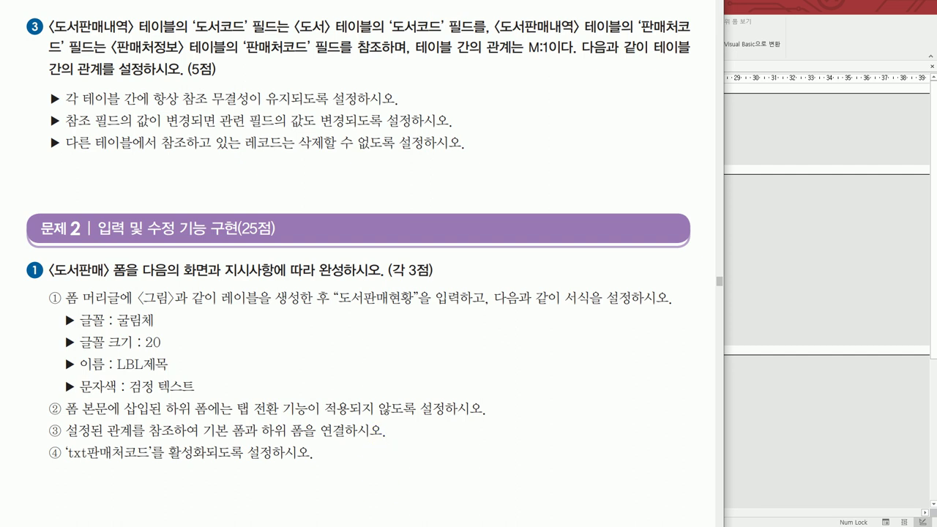
left_click(23, 108)
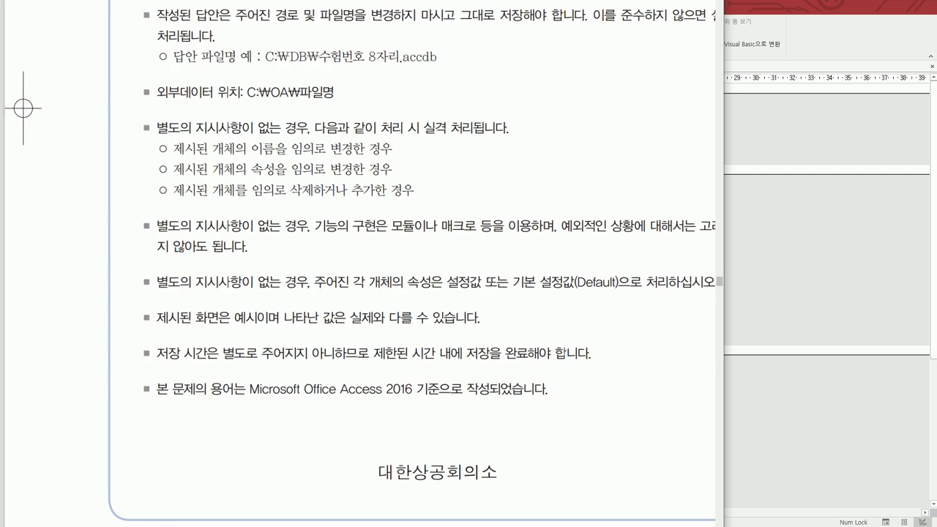
scroll(358, 263, "down", 10)
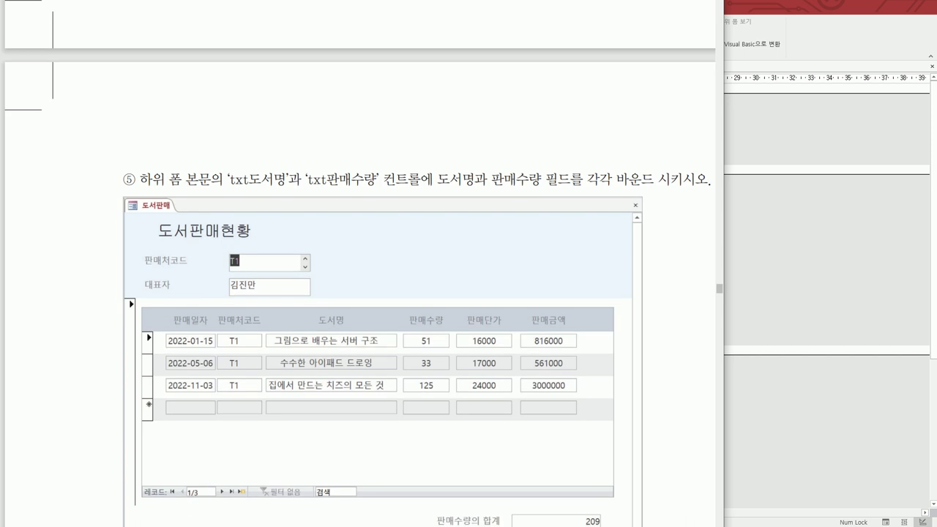
scroll(358, 263, "right", 1)
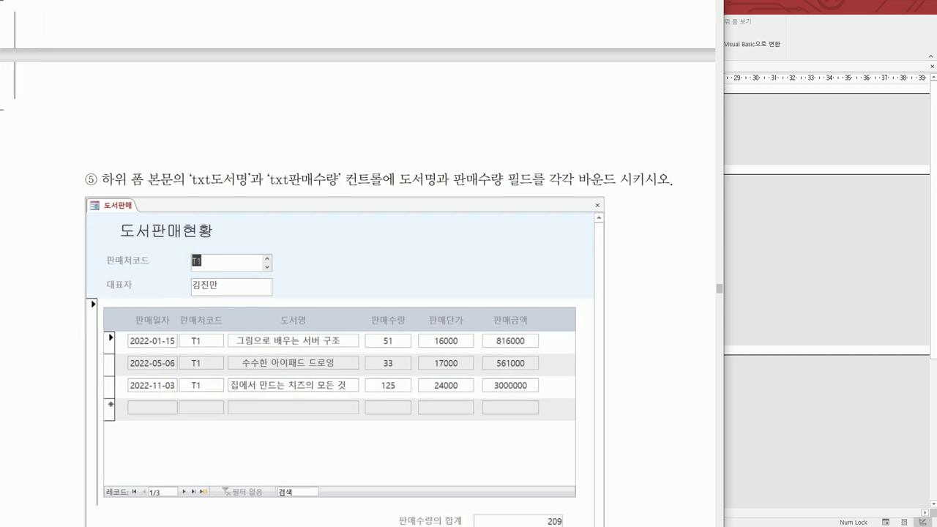
scroll(359, 264, "down", 2)
scroll(358, 263, "down", 2)
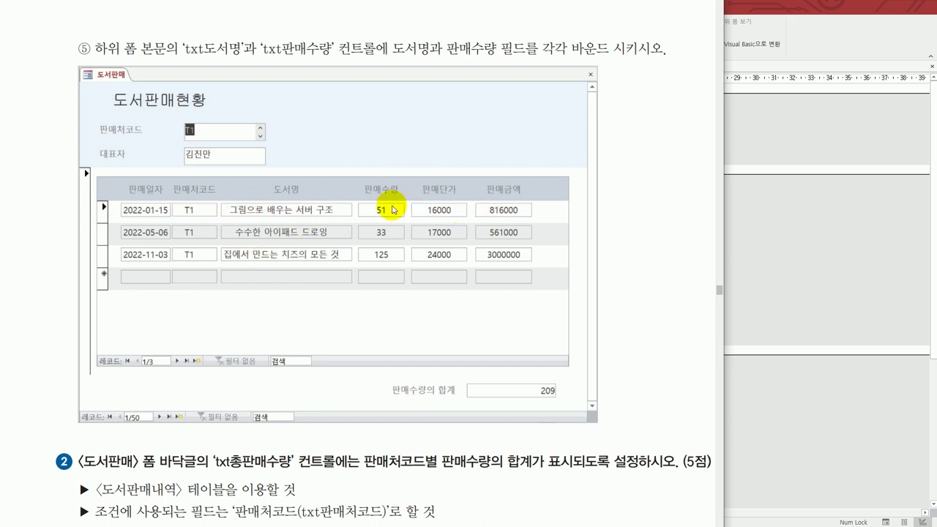
left_click(792, 240)
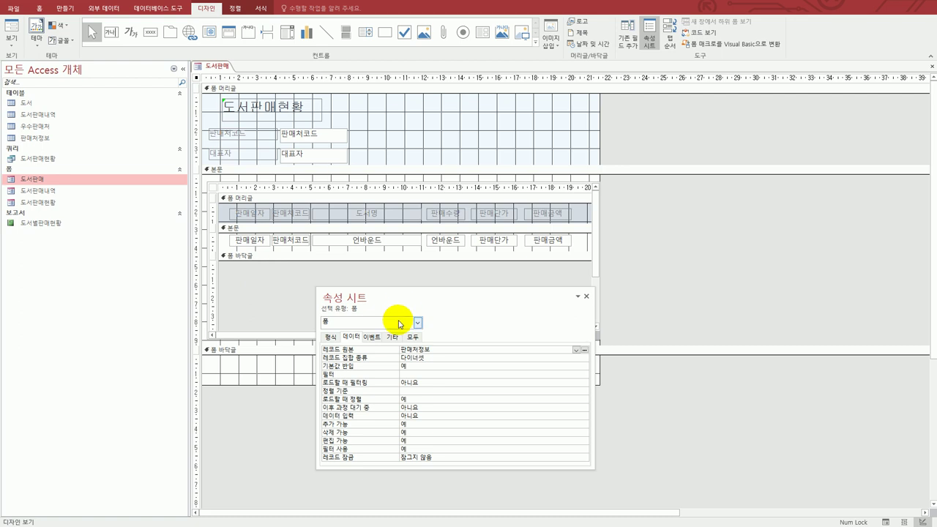
- Bind the txt판매수량 text box in the subform's detail section to the 판매수량 field
left_click(452, 245)
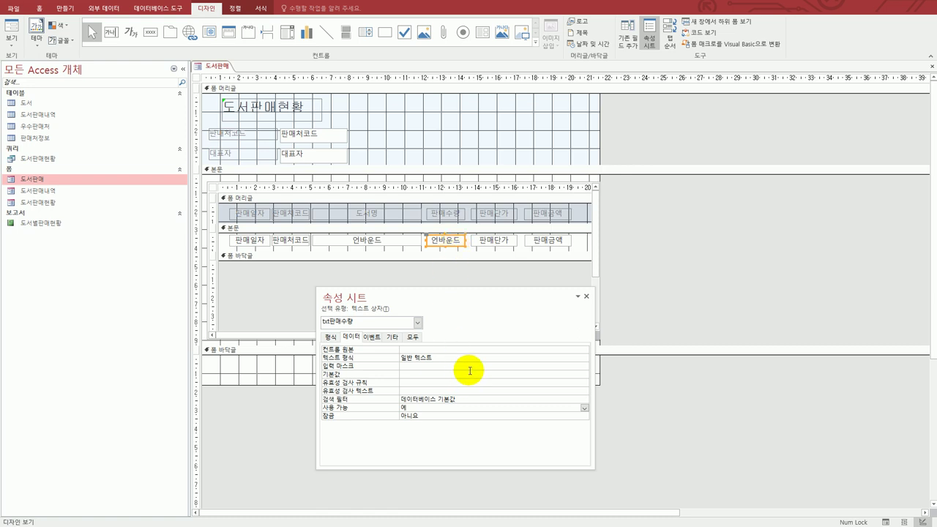
left_click(476, 349)
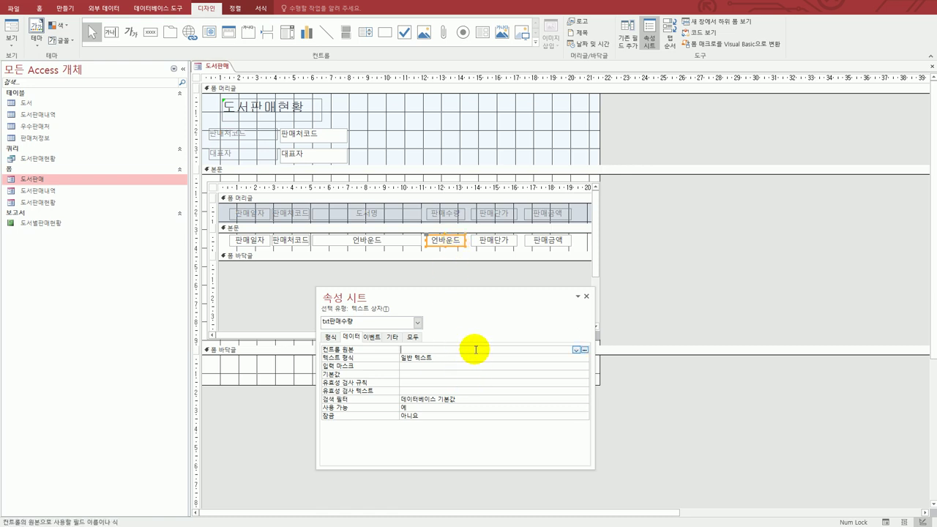
left_click(576, 350)
left_click(545, 402)
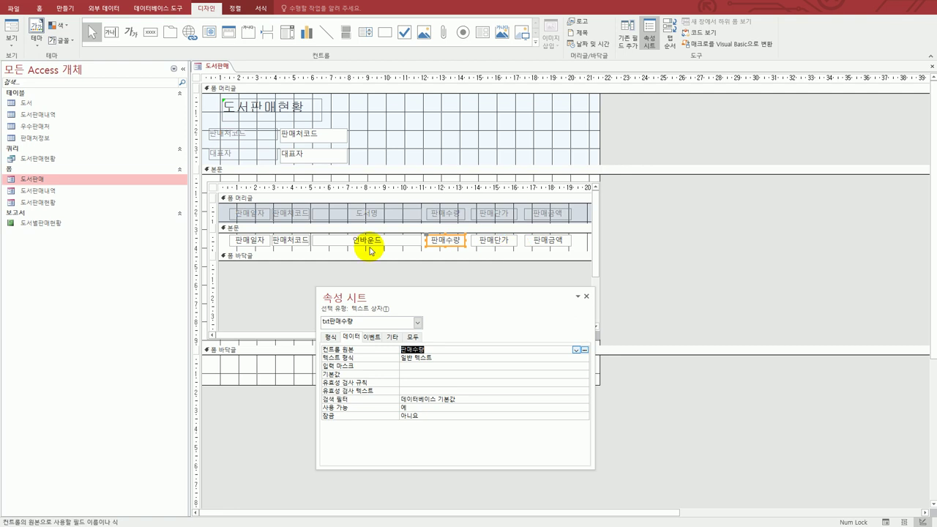
- Bind the txt도서명 text box in the subform's detail section to the 도서명 field
left_click(350, 247)
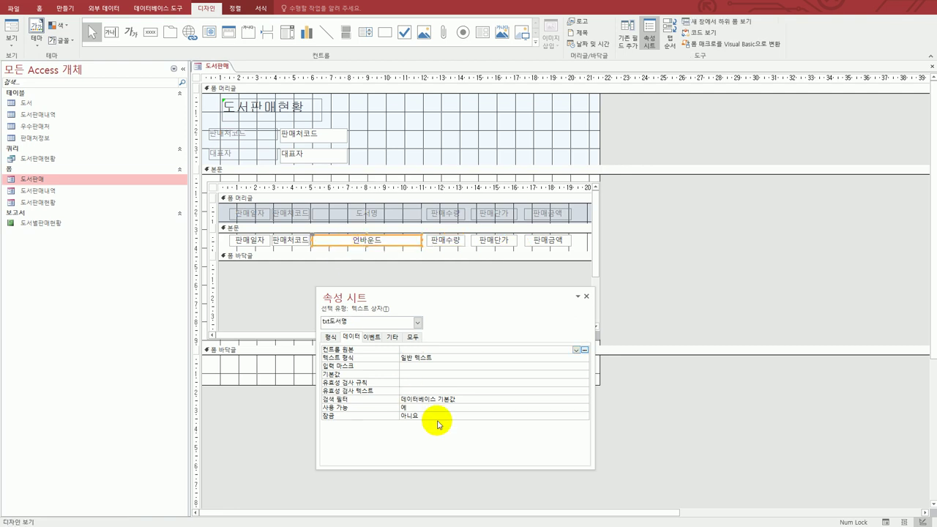
left_click(575, 350)
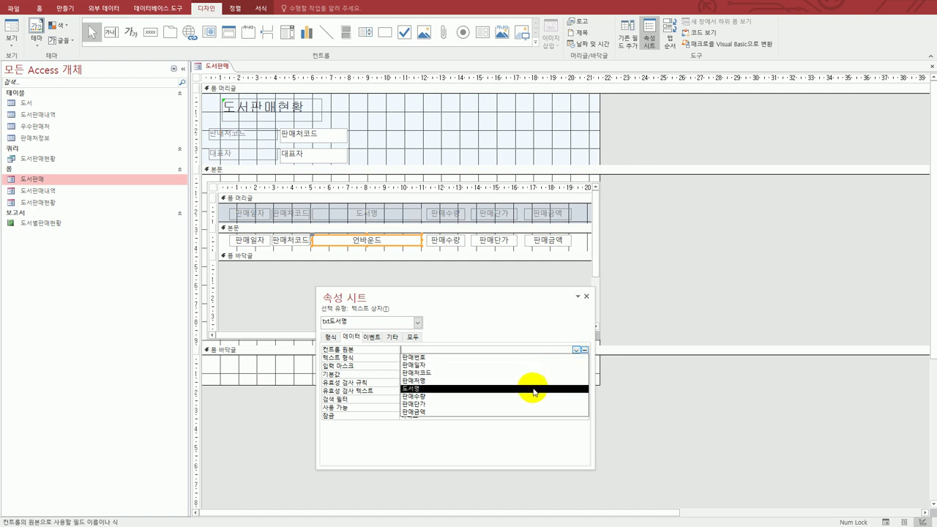
left_click(533, 388)
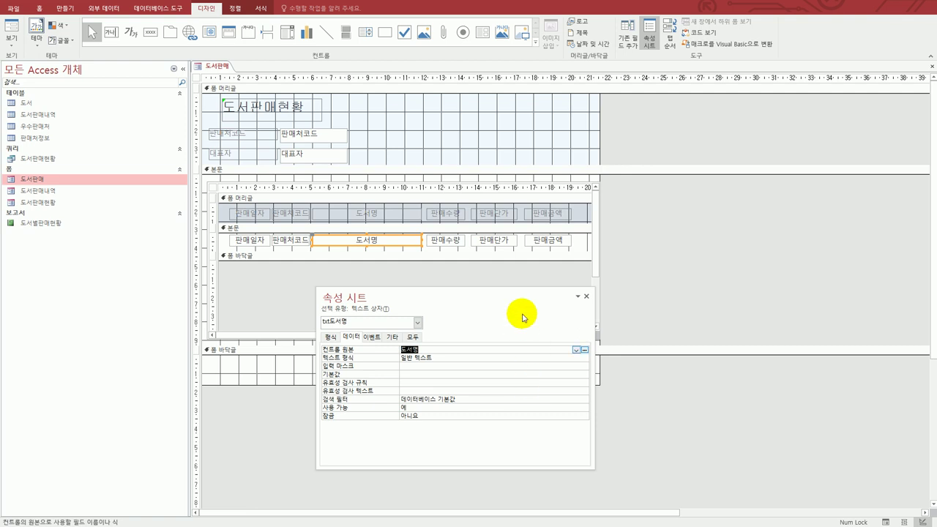
- Preview the 도서판매 form in form view, close it, and read the exam's task for the txt총판매수량 control
left_click(15, 27)
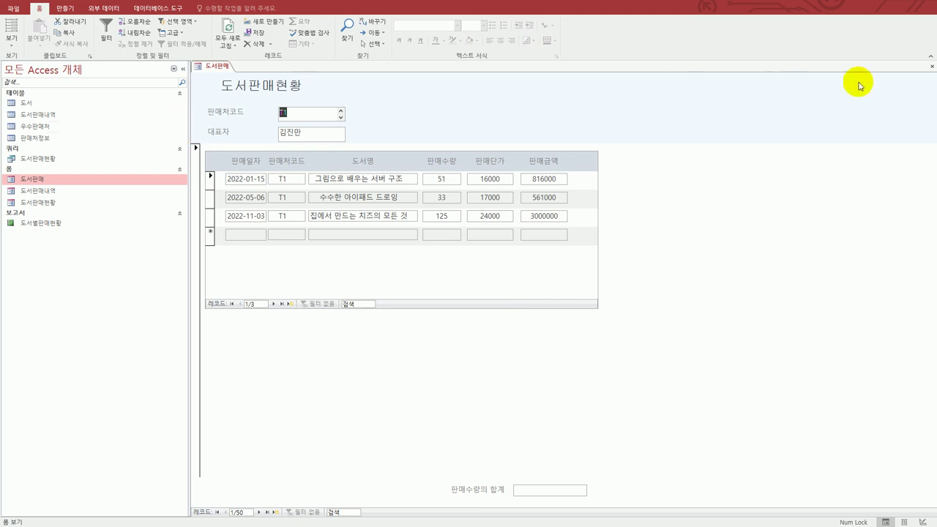
left_click(931, 67)
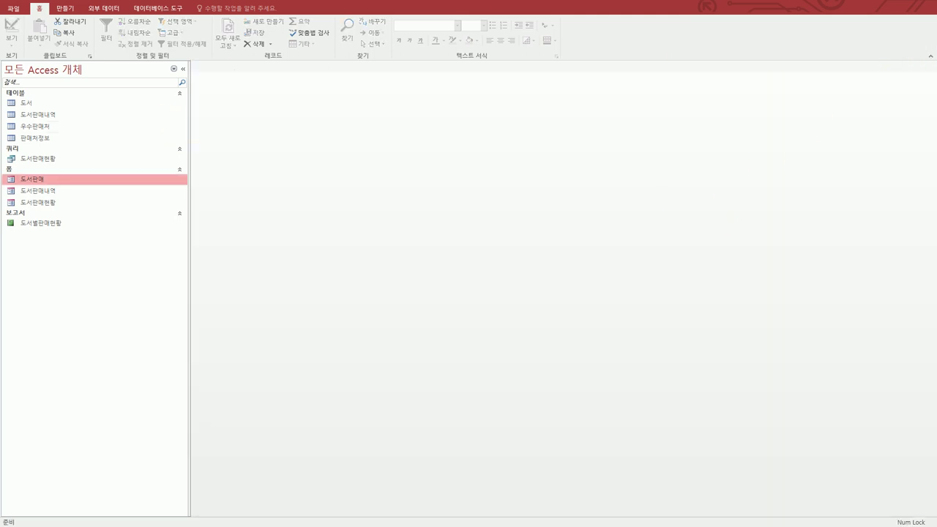
key("alt+Tab")
scroll(432, 249, "down", 3)
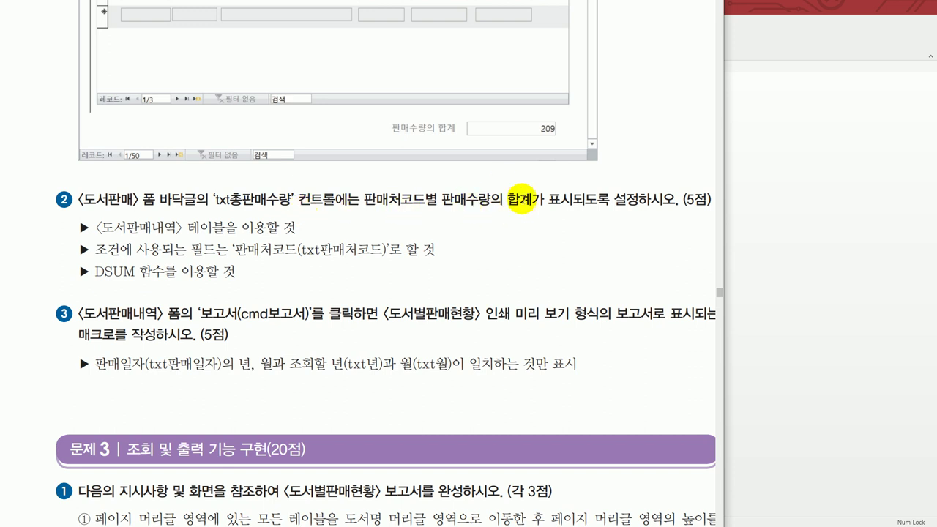
left_click(774, 286)
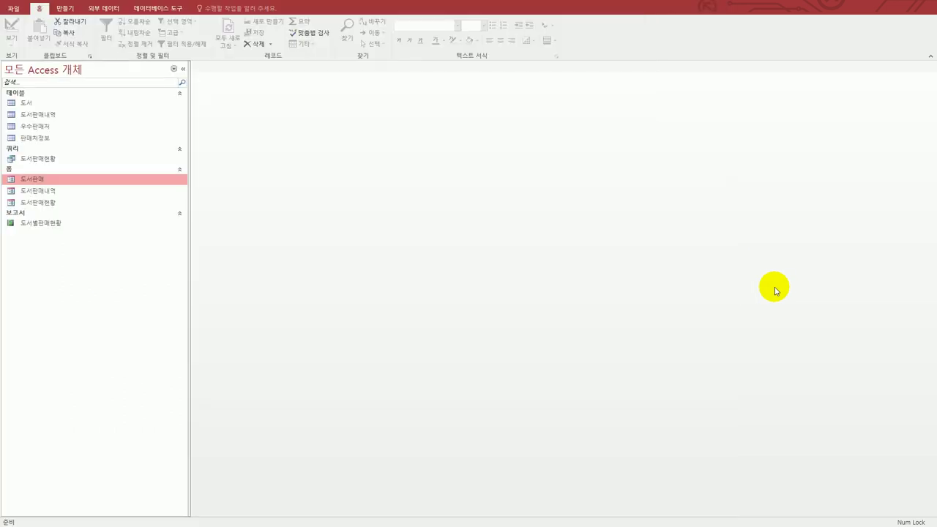
- Reopen the 도서판매 form in design view and open the zoom editor for the txt총판매수량 control source (컨트롤 원본)
right_click(66, 183)
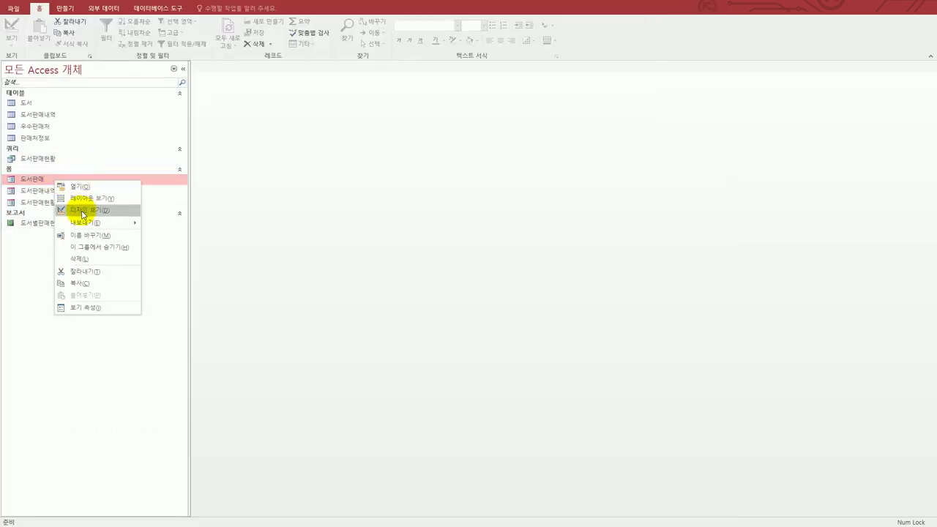
left_click(73, 210)
left_click_drag(518, 297, 827, 221)
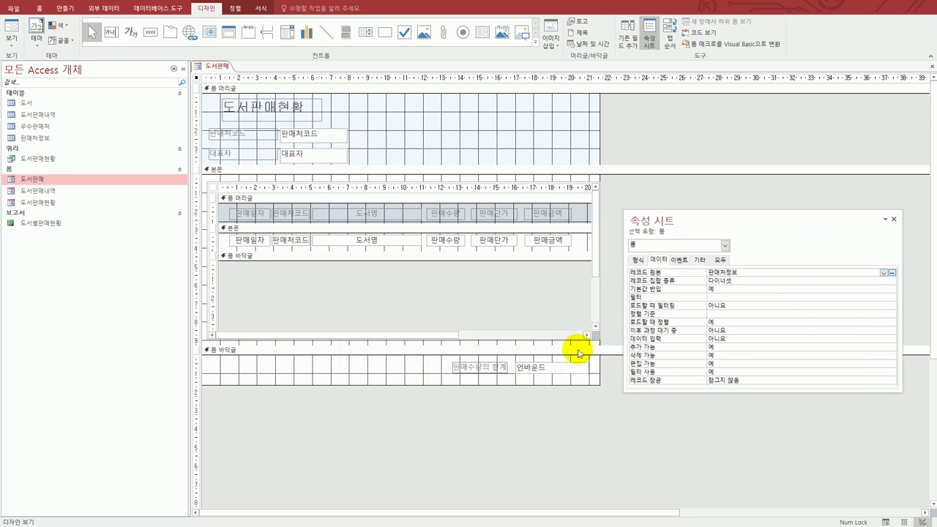
left_click(533, 368)
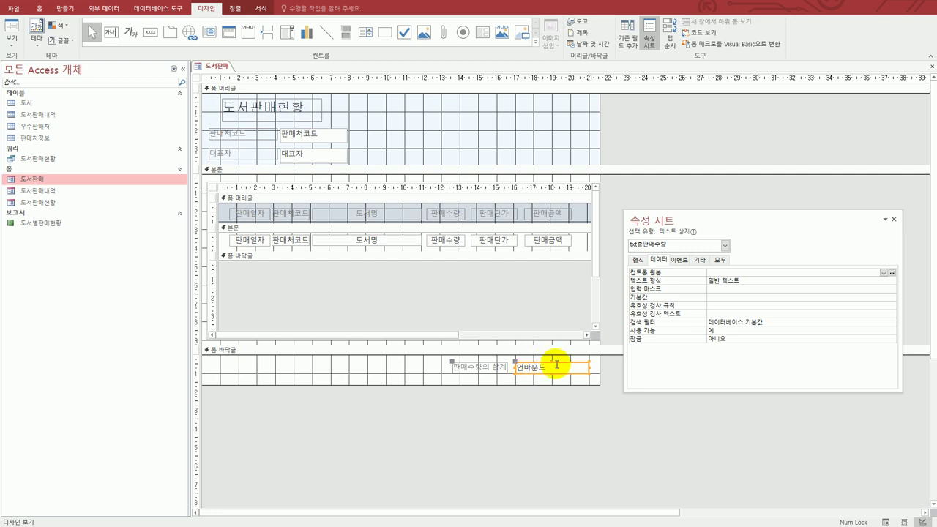
left_click(717, 274)
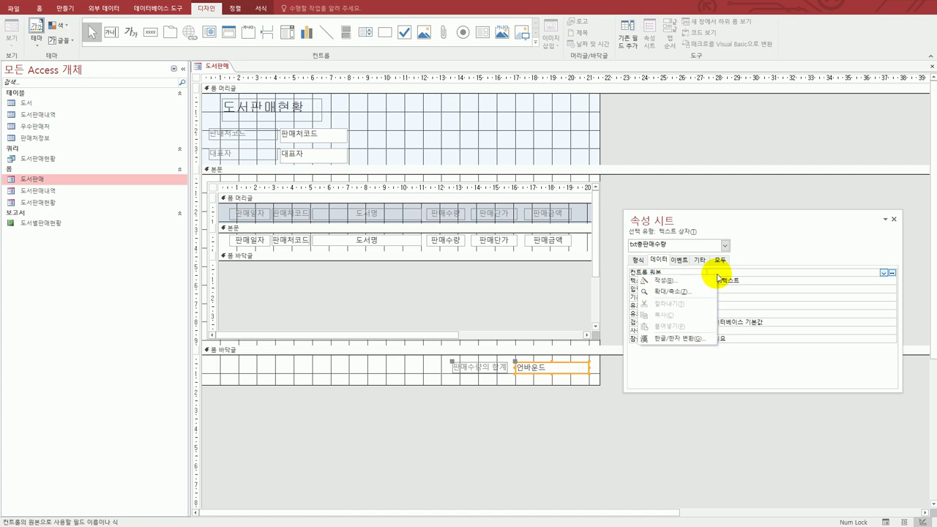
left_click(681, 296)
key("shift+F2")
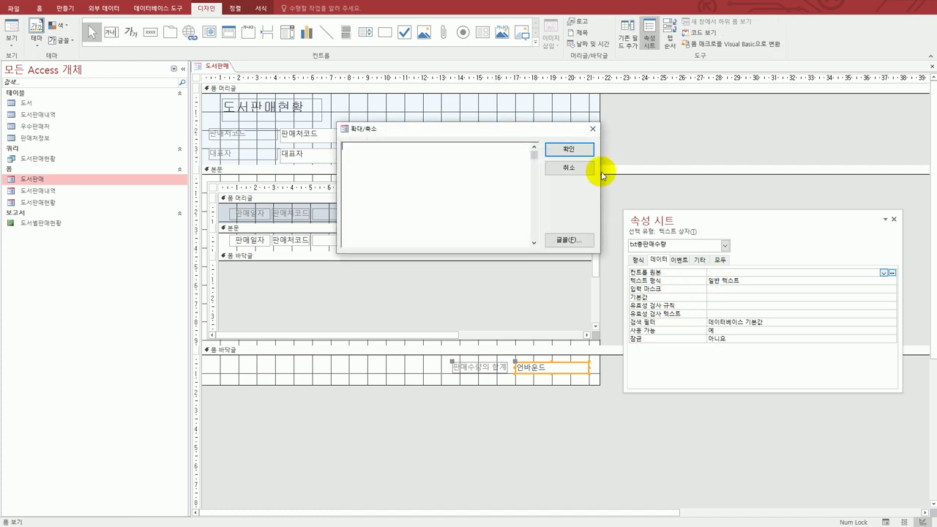
- Set the zoom editor's font size to 18
left_click(568, 240)
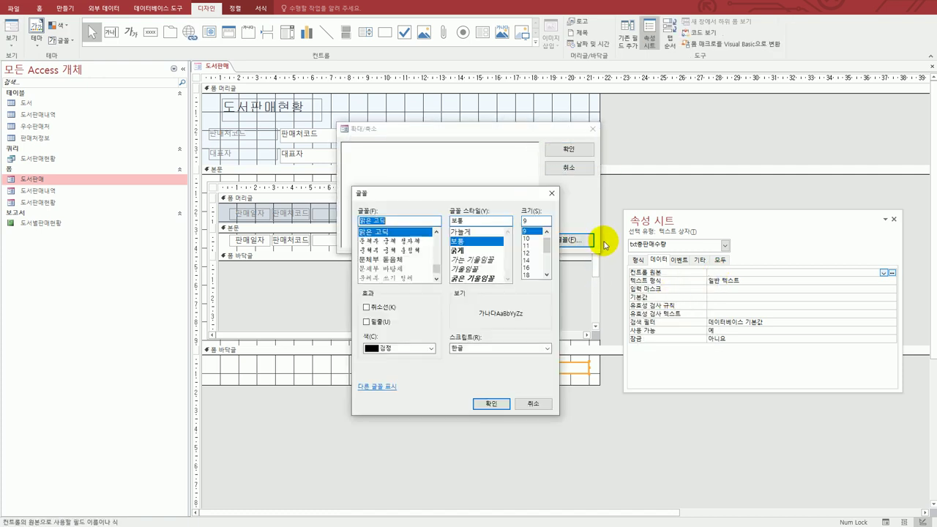
left_click(530, 275)
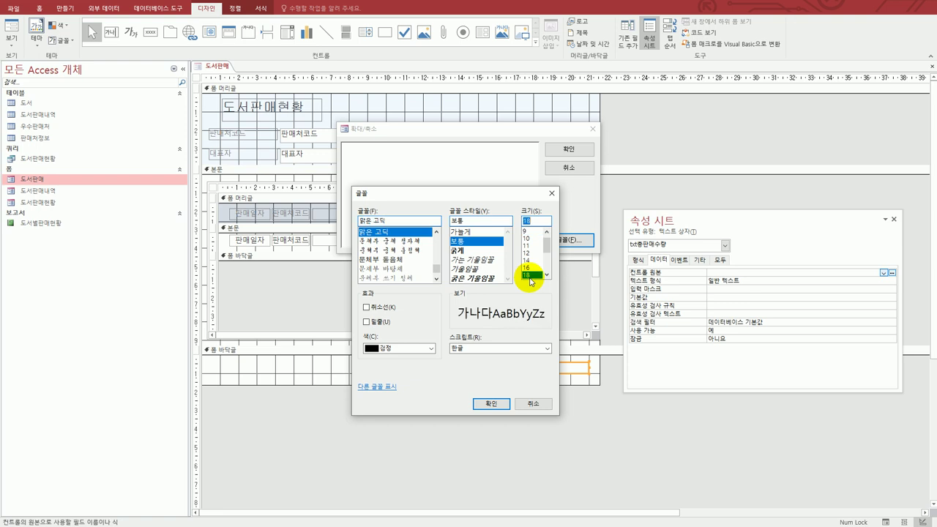
left_click(490, 404)
- Start the txt총판매수량 control source expression with =dsum("판매수량", as the function and field to sum
left_click(454, 200)
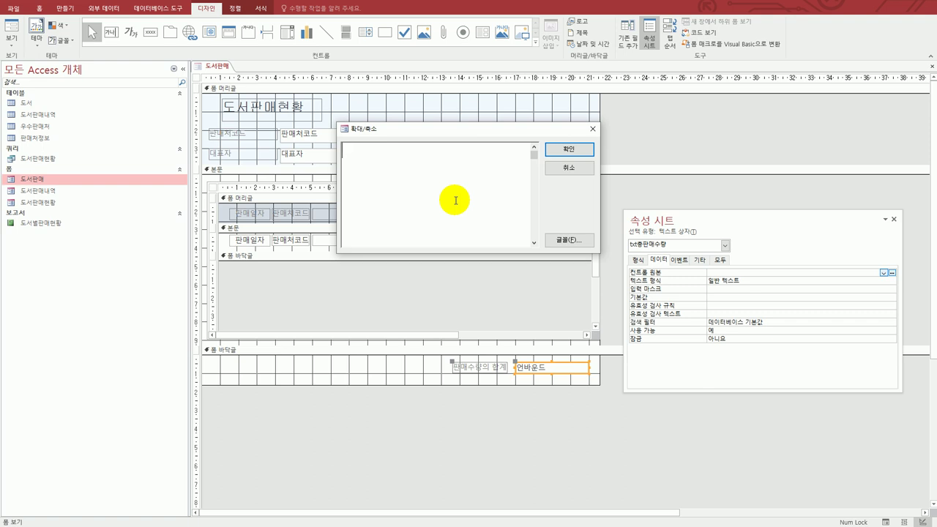
type("=")
type("dsum(")
type("\"vks")
key("BackSpace")
key("BackSpace")
key("BackSpace")
key("Hangul")
type("판매수랴")
type("ㅇ\"")
type(",")
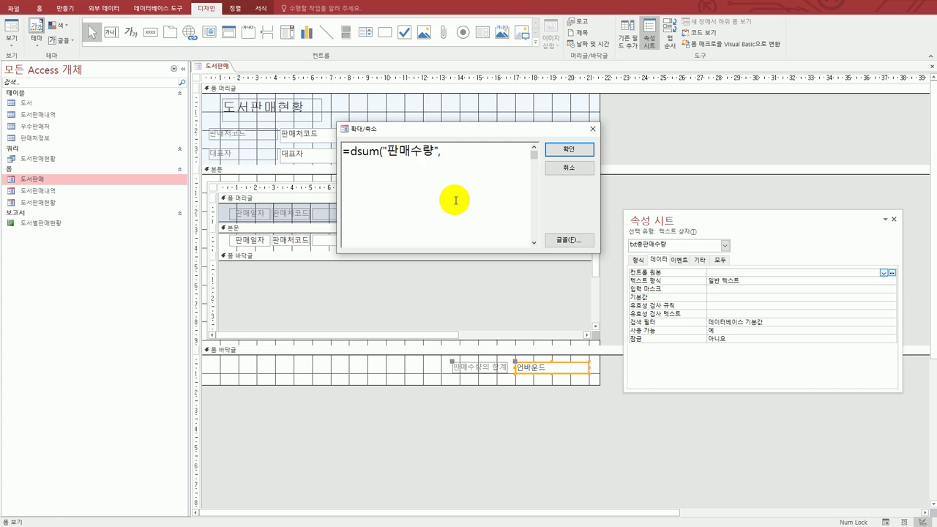
- Finish the DSUM expression with "도서판매내역" as the domain and "판매처코드=txt판매처코드" as the criterion, and apply it as the control source
type("\"")
type("도서판ㅁ")
type("매내역\"")
type(",")
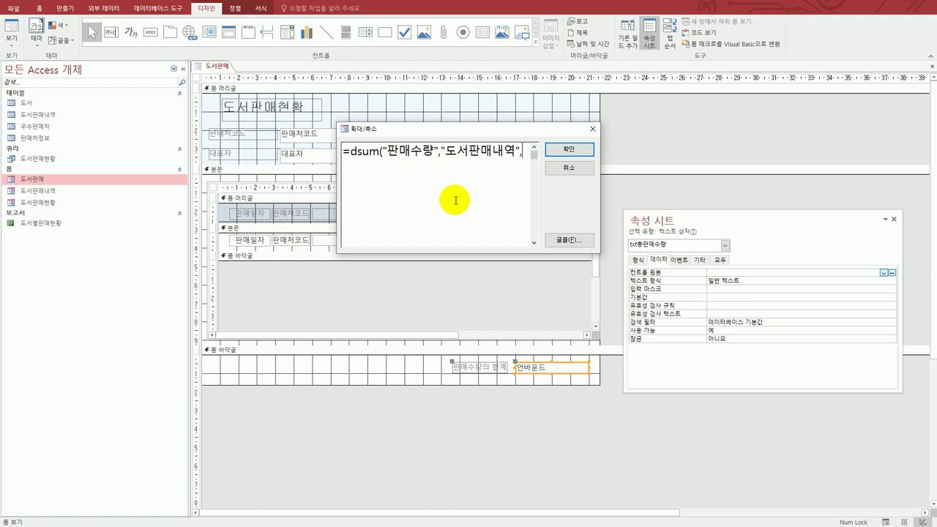
type("\"판ㅁ")
type("매처코드")
type("=tx")
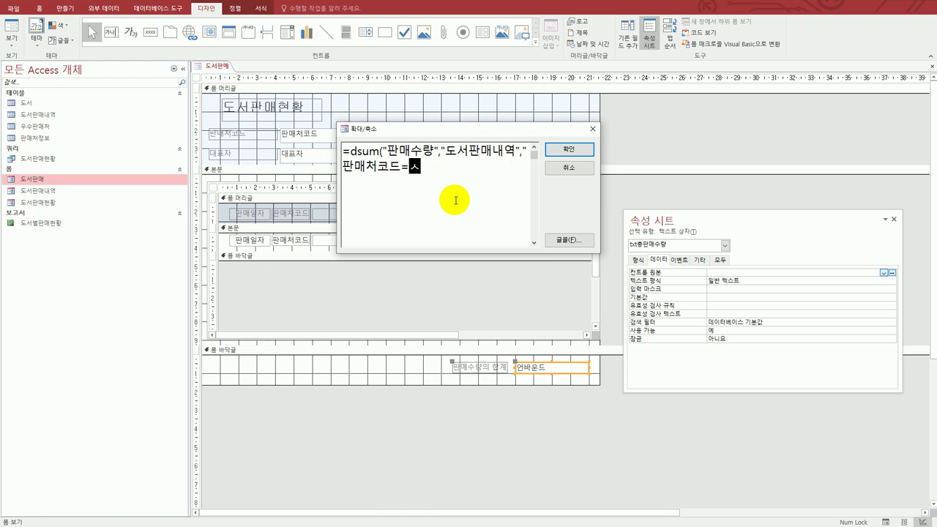
type("t판매")
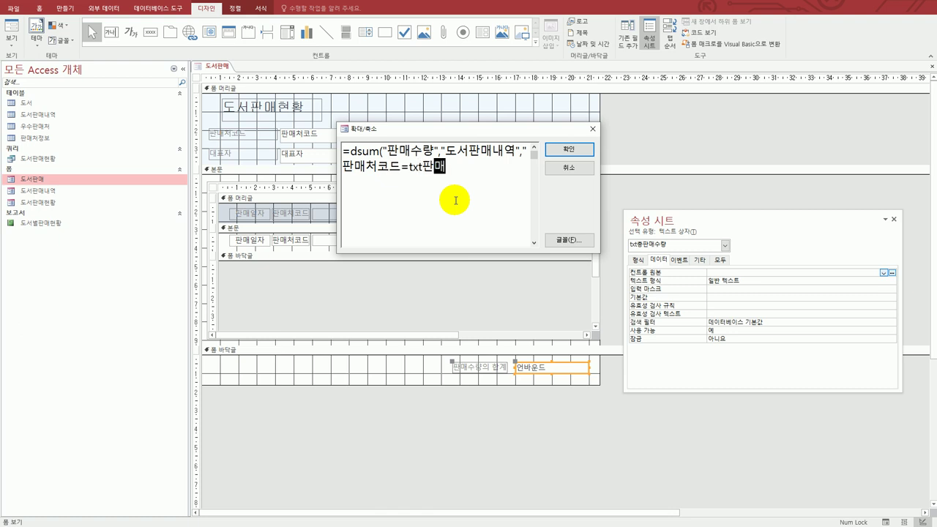
type("처코드\")")
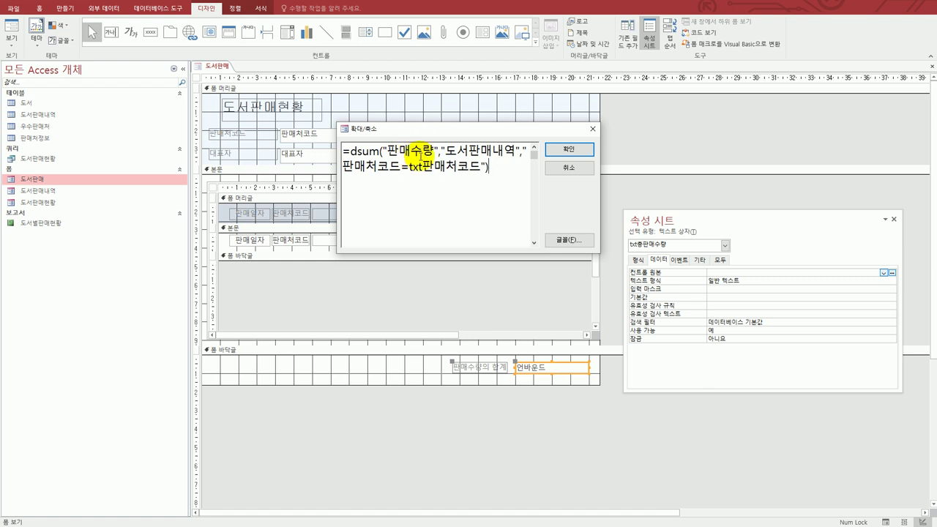
left_click(564, 150)
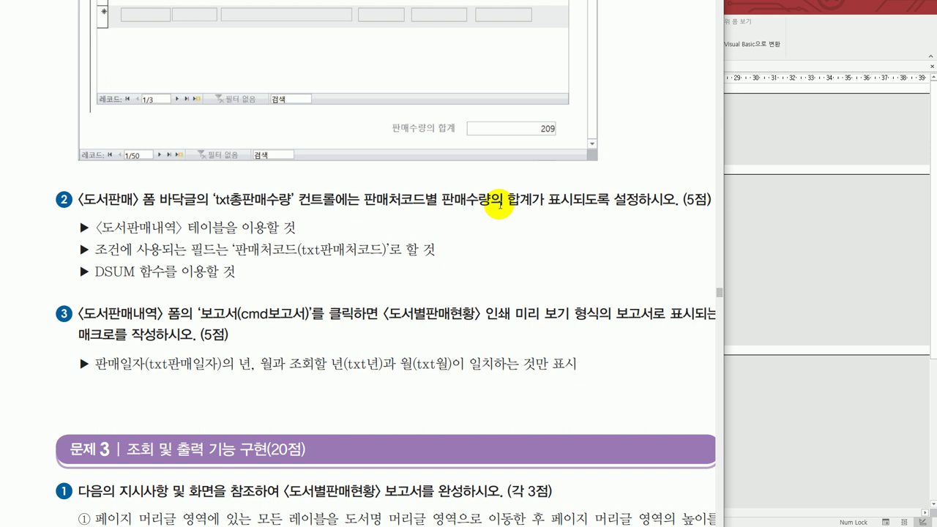
- Check the 판매수량 total of the 도서판매 form in form view and close the form
left_click(774, 251)
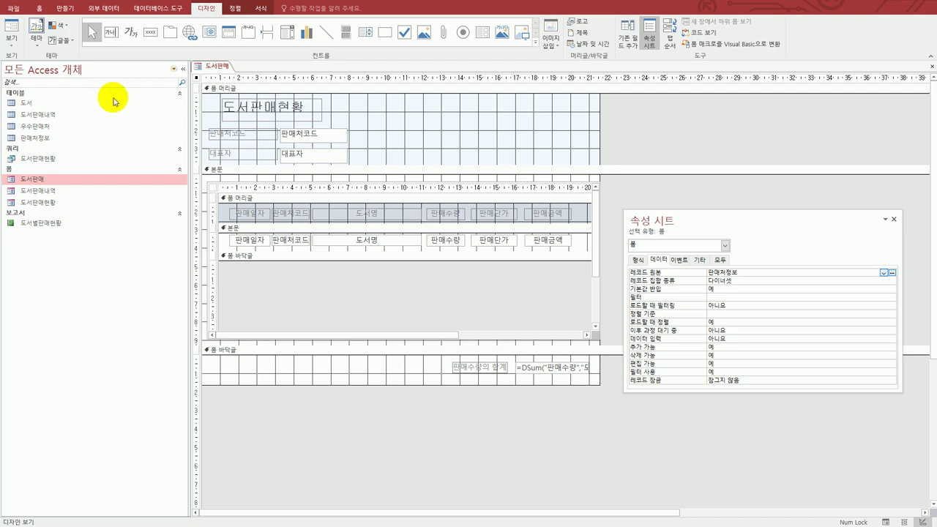
left_click(11, 35)
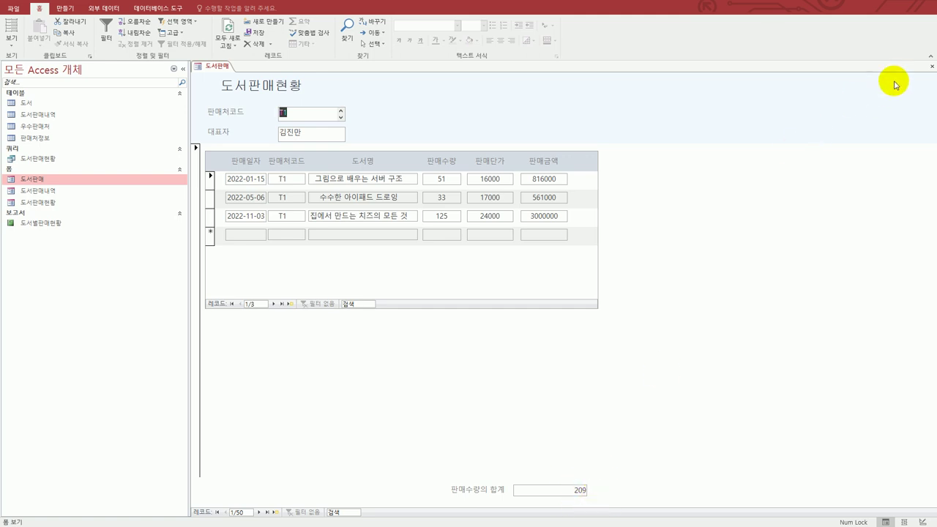
left_click(931, 66)
- Read the exam's macro task for the cmd보고서 button and open the 도서판매내역 form in design view
key("alt+Tab")
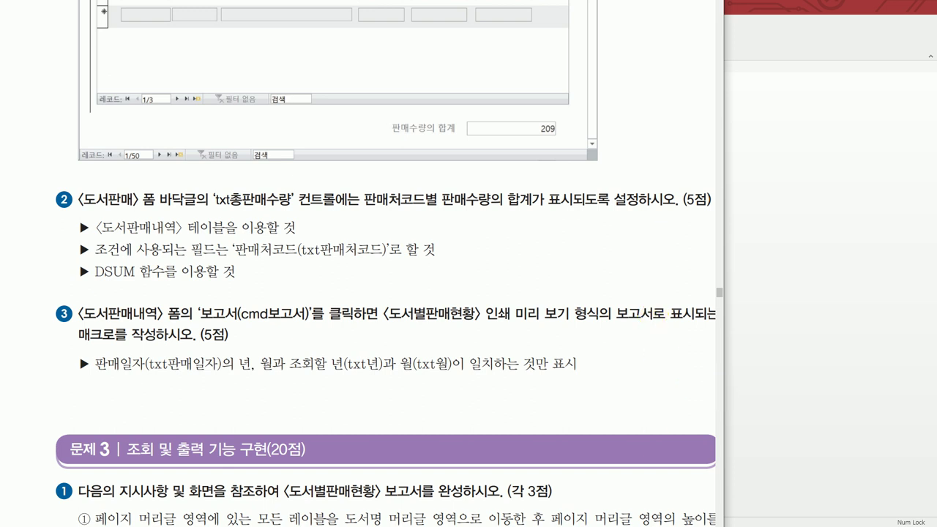
scroll(374, 263, "right", 1)
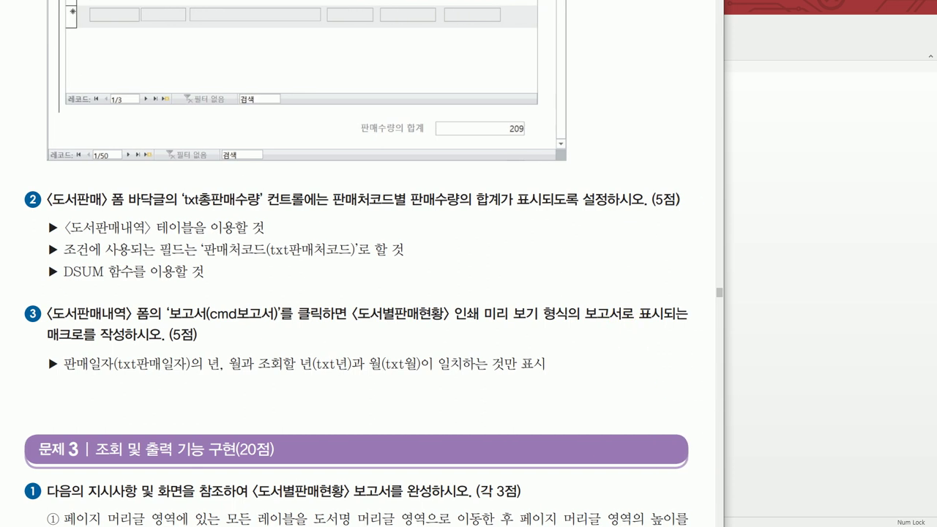
scroll(366, 264, "left", 1)
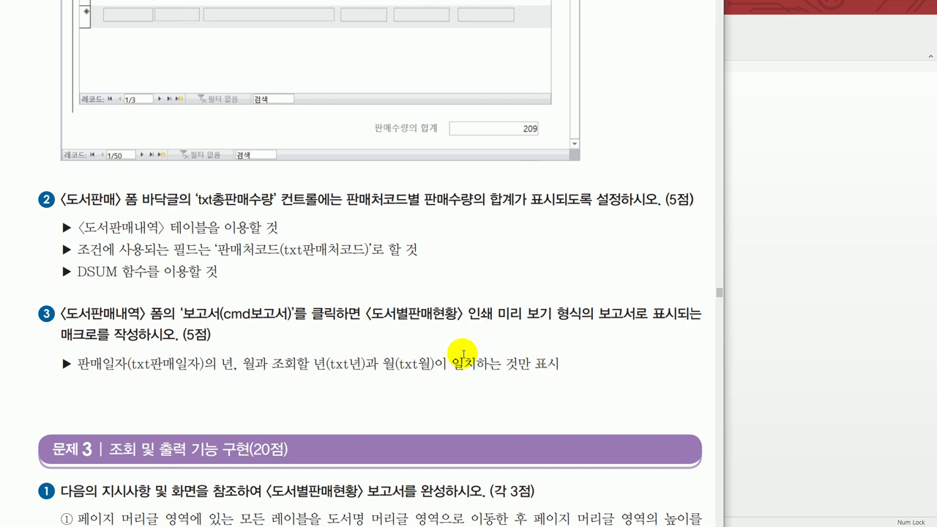
left_click(887, 341)
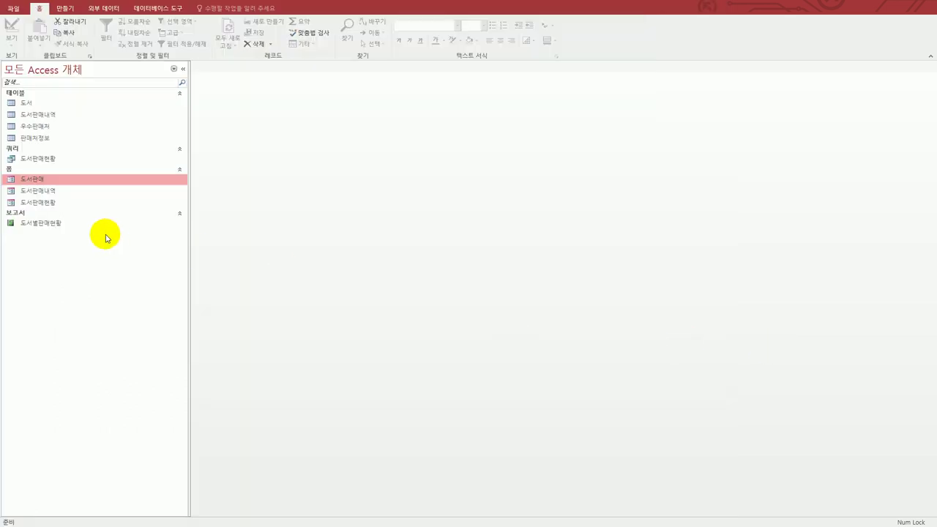
left_click(61, 193)
right_click(62, 197)
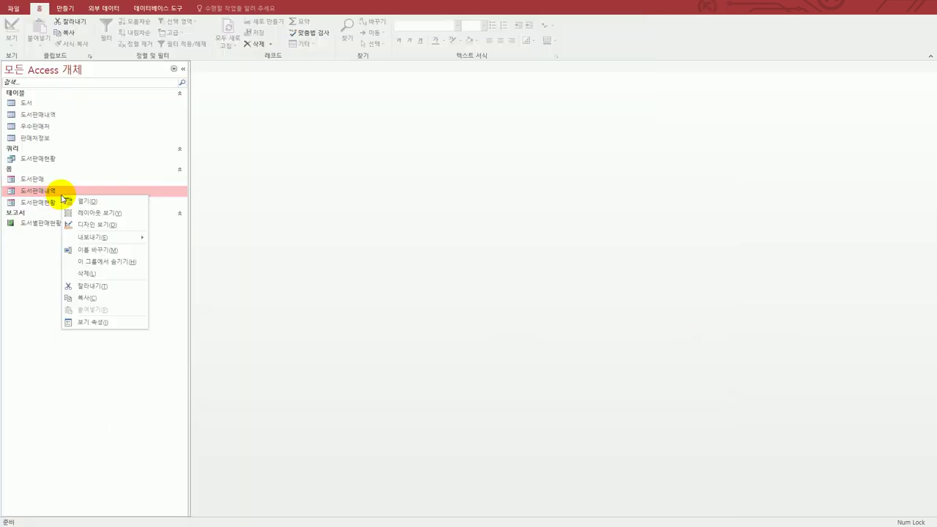
left_click(88, 224)
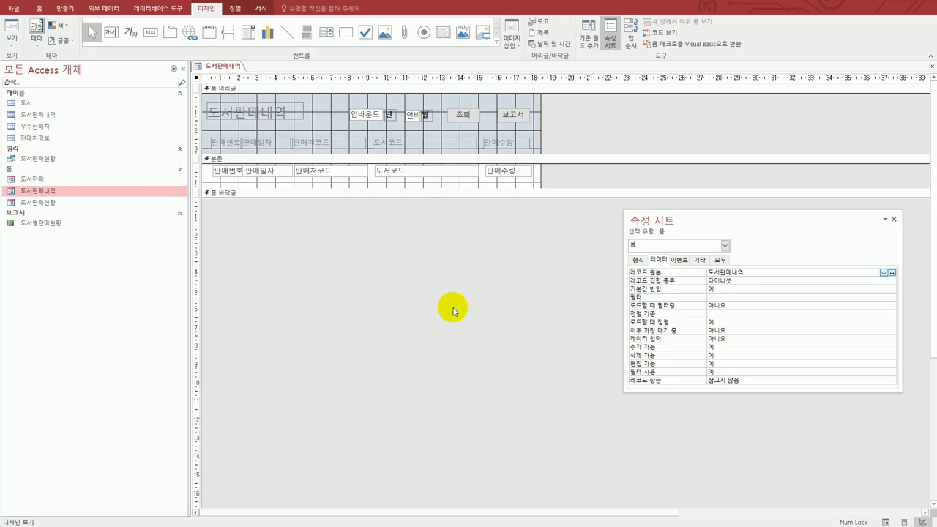
- Open the macro builder (매크로 작성기) for the On Click event of the cmd보고서 button
left_click(517, 115)
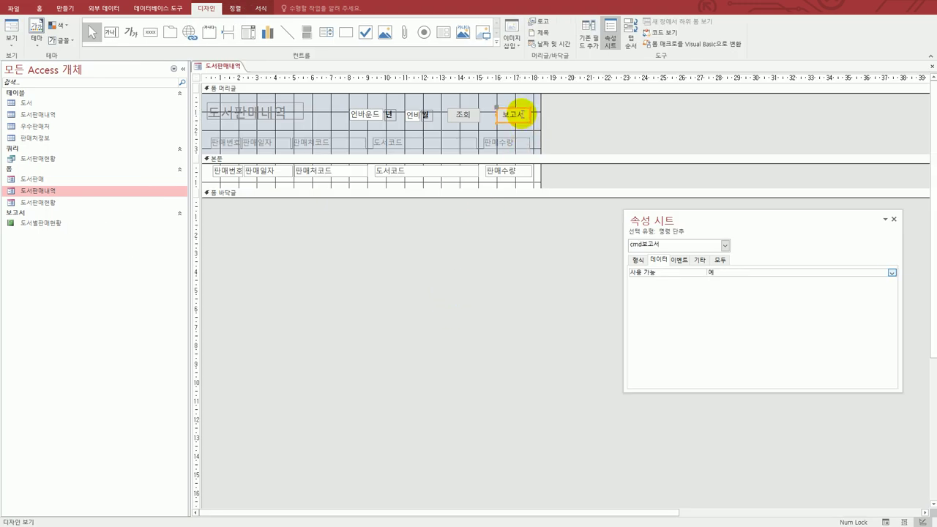
left_click(681, 260)
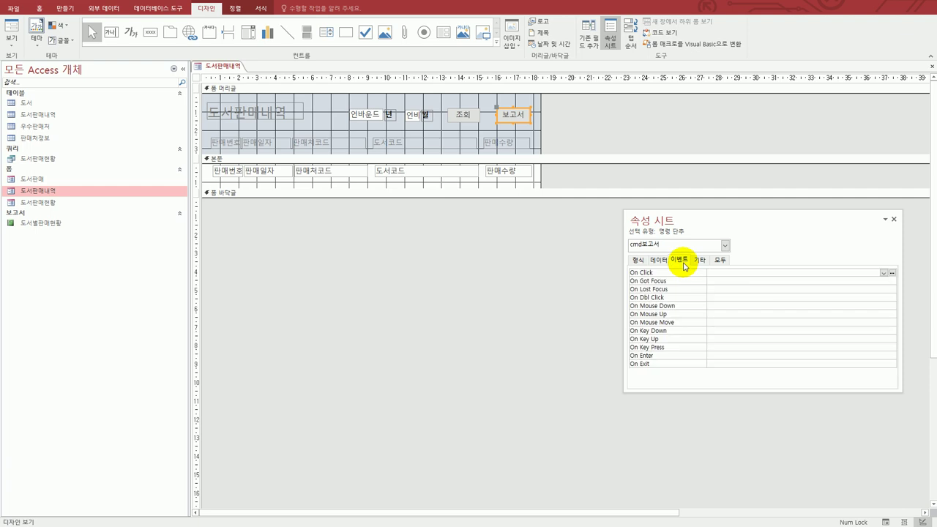
left_click(883, 273)
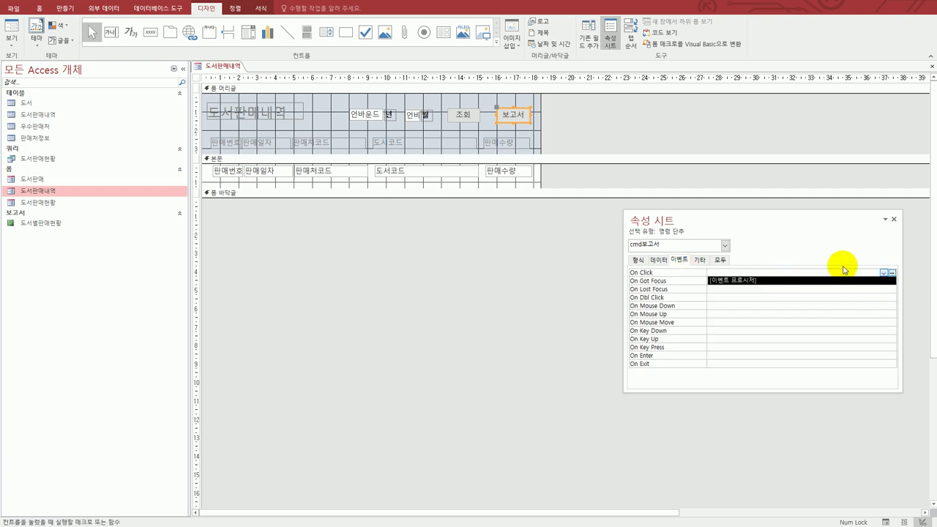
left_click(890, 274)
left_click(891, 274)
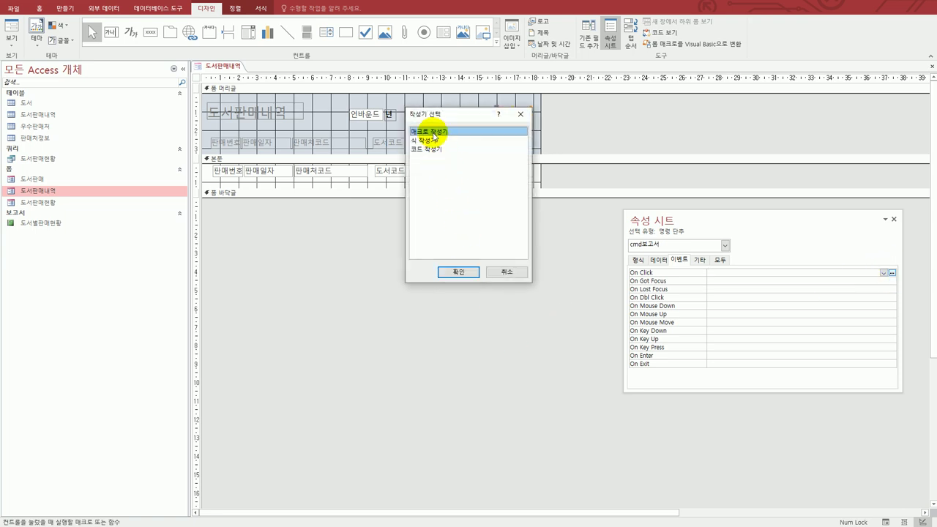
left_click(456, 272)
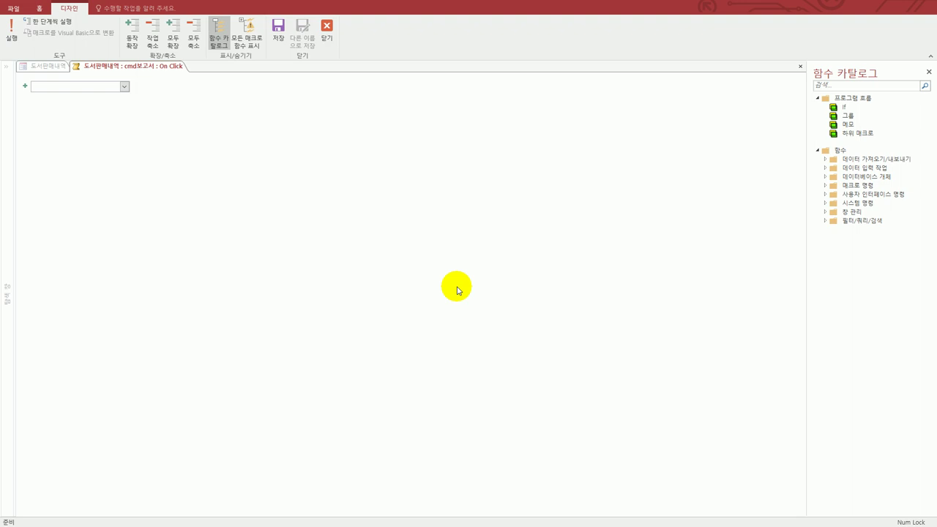
- Add an OpenReport action for the 도서별판매현황 report with the view set to 인쇄 미리 보기
left_click(126, 88)
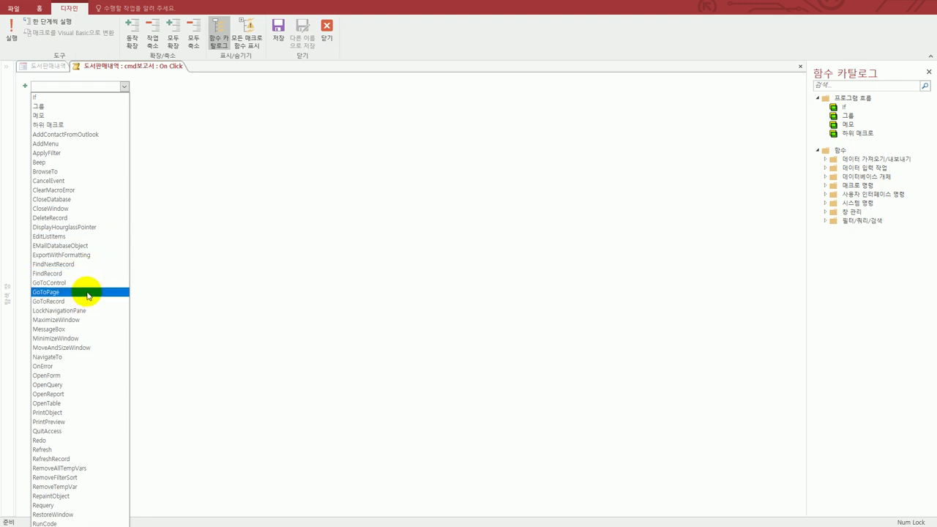
left_click(81, 394)
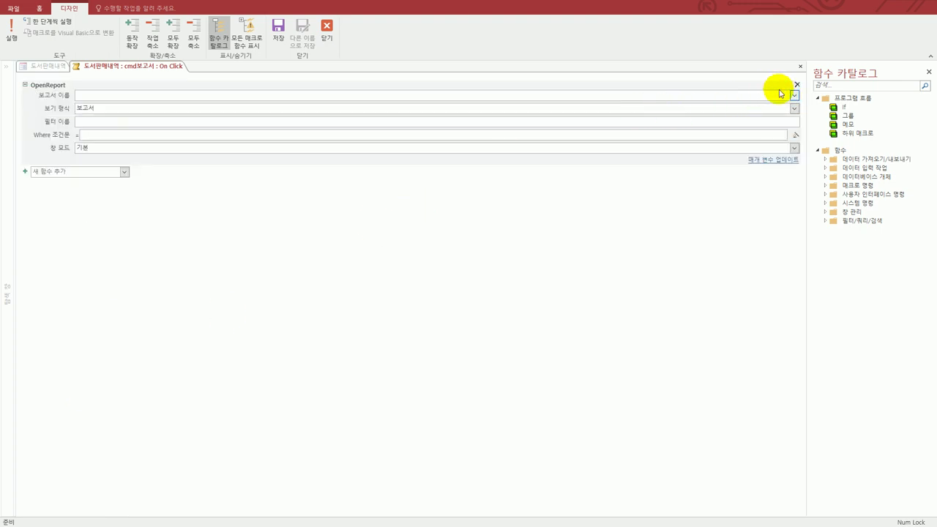
left_click(795, 95)
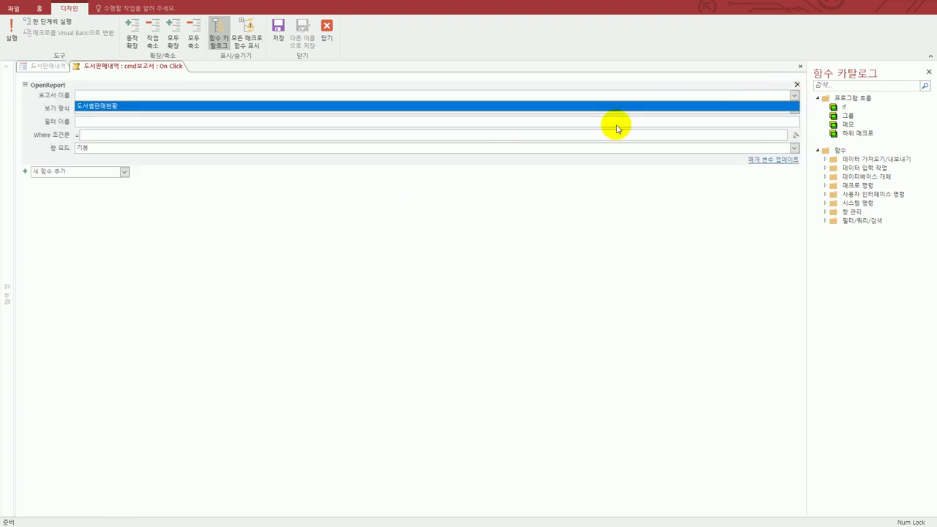
left_click(477, 105)
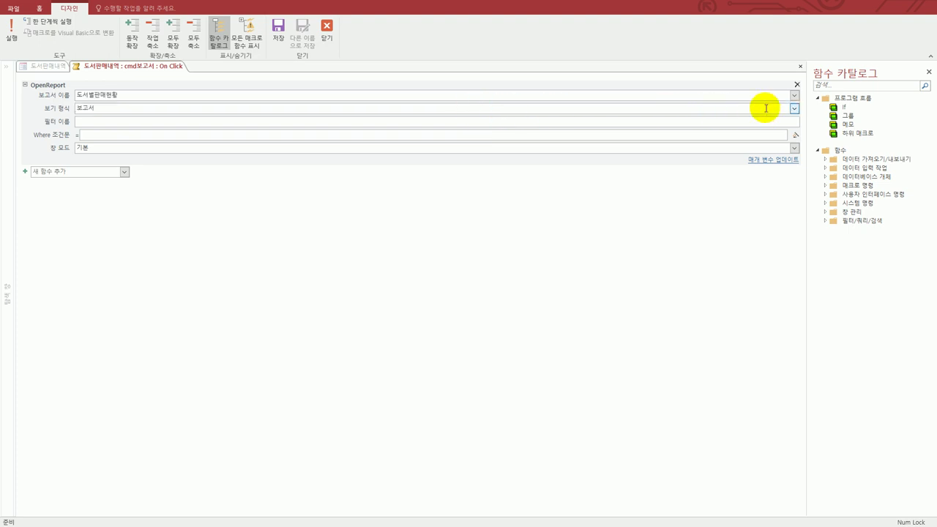
left_click(794, 109)
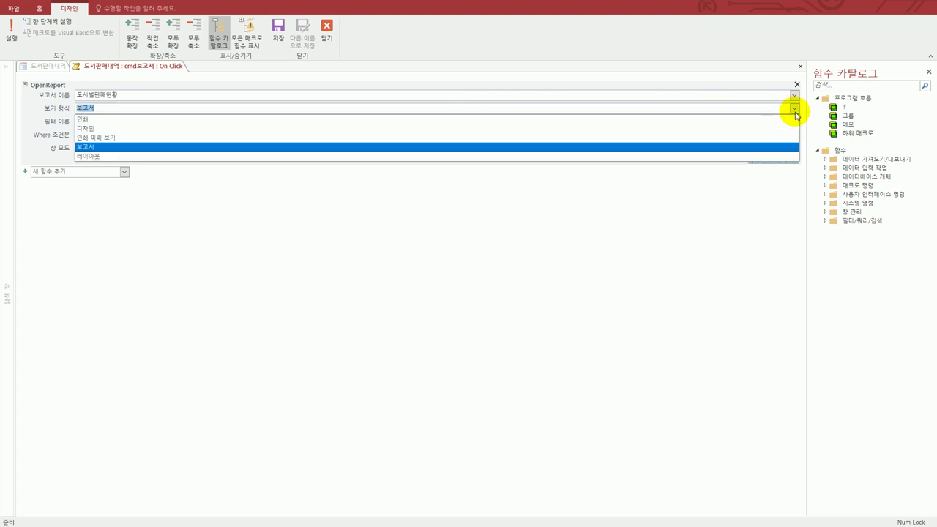
left_click(732, 137)
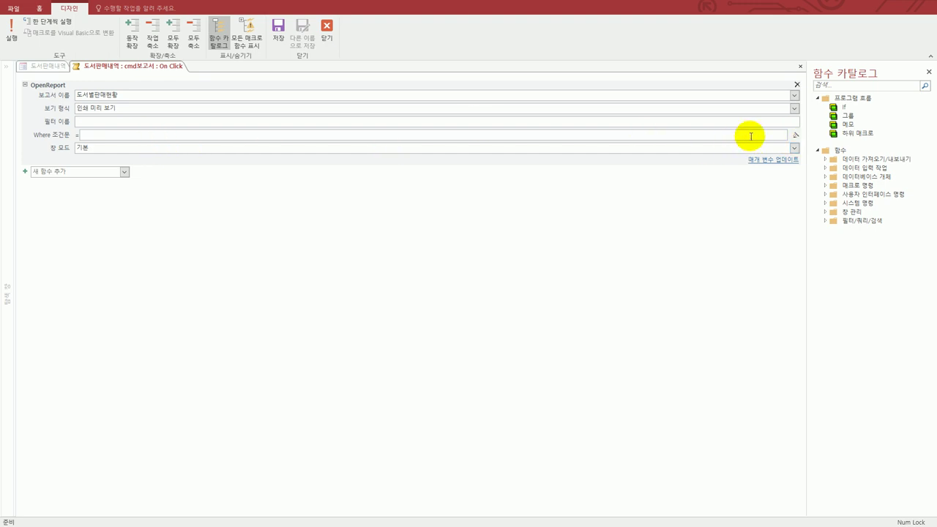
- Open the expression builder for the action's Where condition and enter year([판매일자])= as the start of the expression
left_click(794, 136)
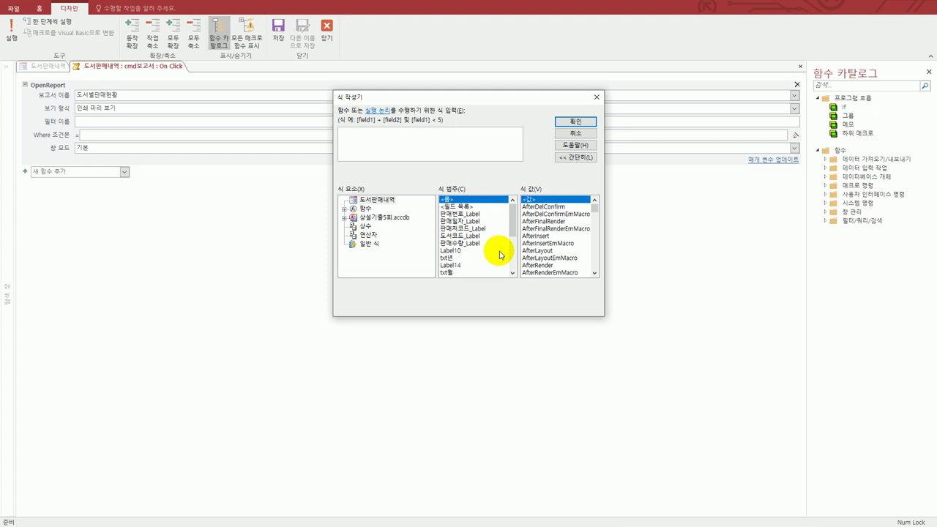
type("year([ㅍ나ㅋ")
key("BackSpace")
key("BackSpace")
key("BackSpace")
type("ㅍㅏㄴ매ㅇㅣㄹㅈㅏ")
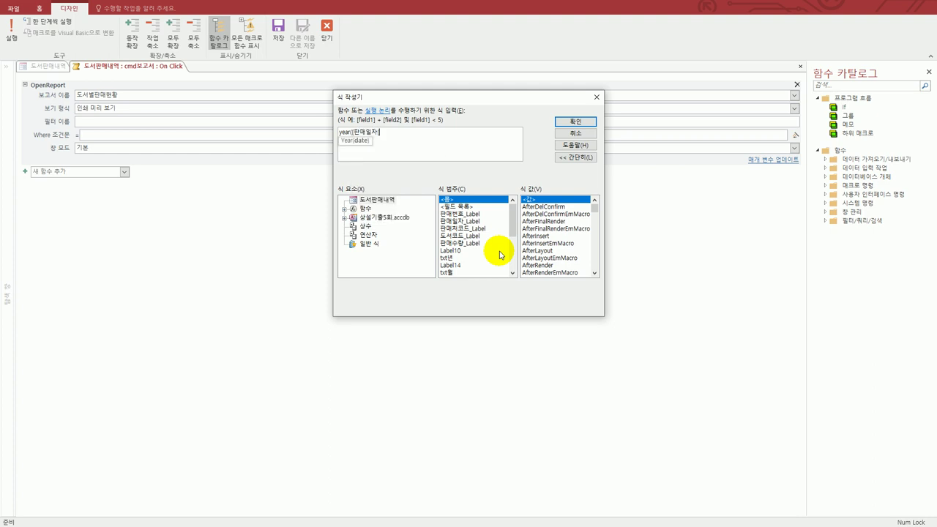
type("])=")
- Try to insert the txt년 control of the 도서판매내역 form into the condition from the expression elements under 모든 폼
left_click(391, 219)
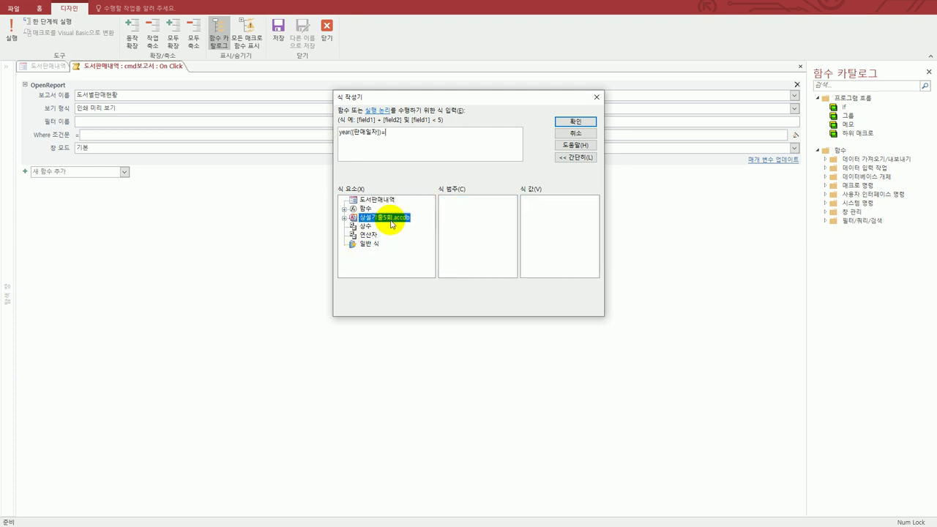
double_click(371, 221)
double_click(376, 243)
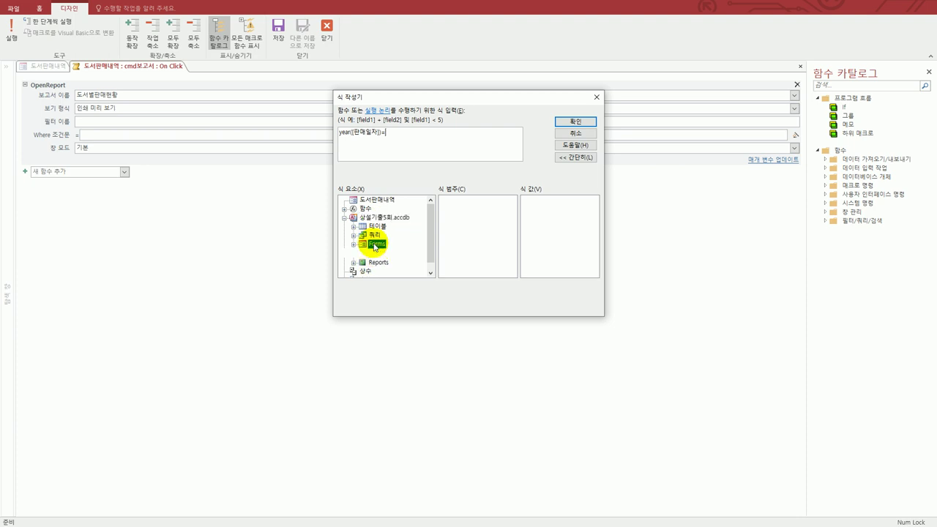
double_click(386, 261)
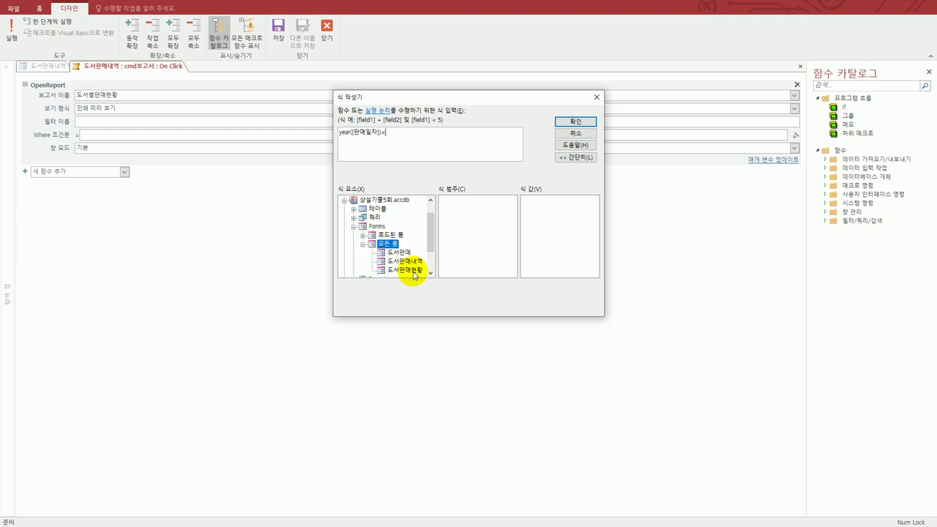
left_click(410, 260)
left_click_drag(512, 221, 481, 234)
left_click(444, 244)
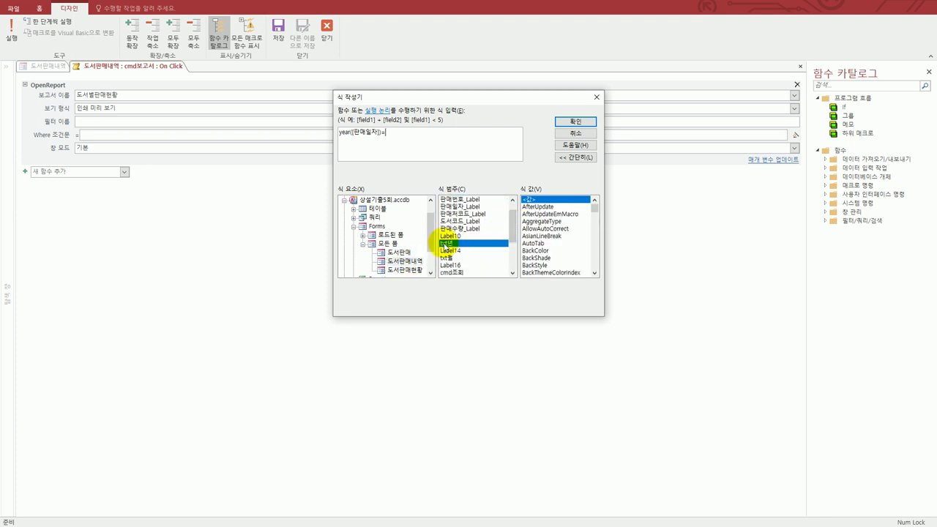
double_click(449, 245)
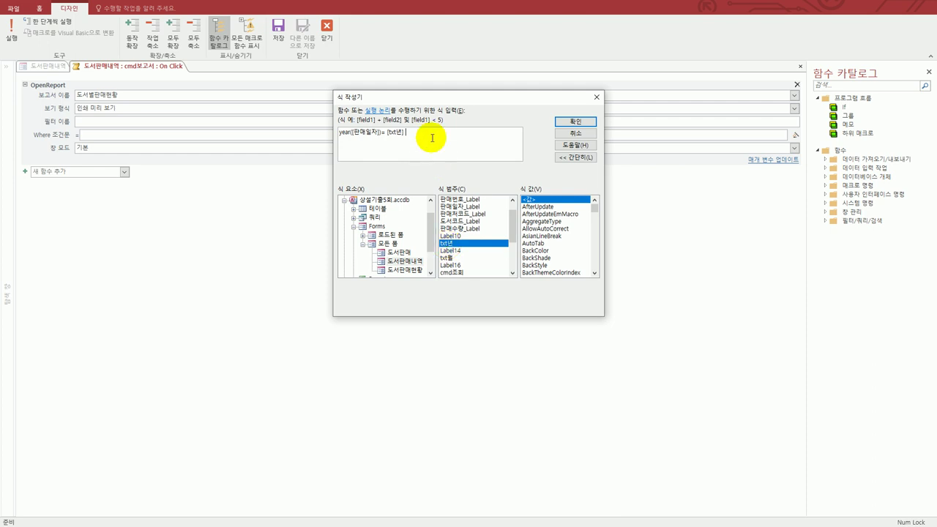
- Replace the [txt년] reference in the Where condition with the full form reference [forms]![도서판매내역]![txt년]
key("BackSpace")
key("BackSpace")
key("BackSpace")
key("BackSpace")
key("BackSpace")
key("BackSpace")
type("[f")
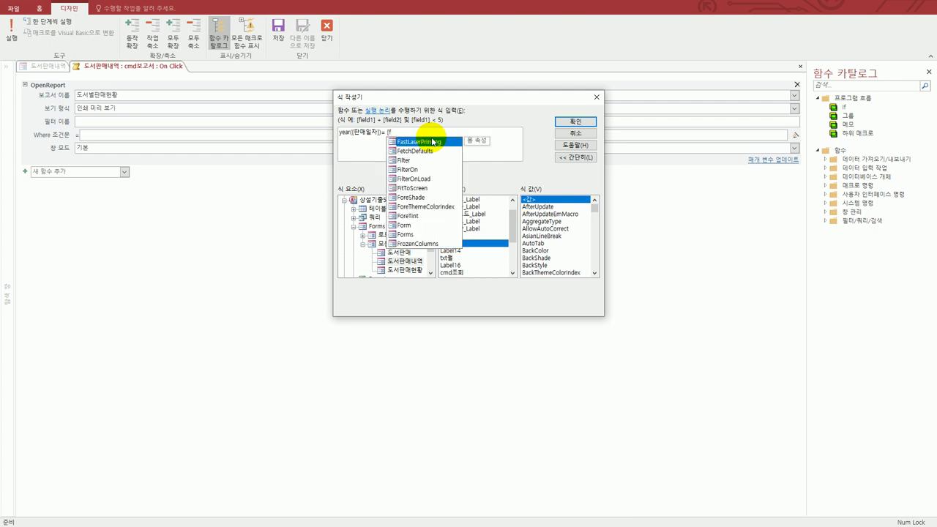
type("orms")
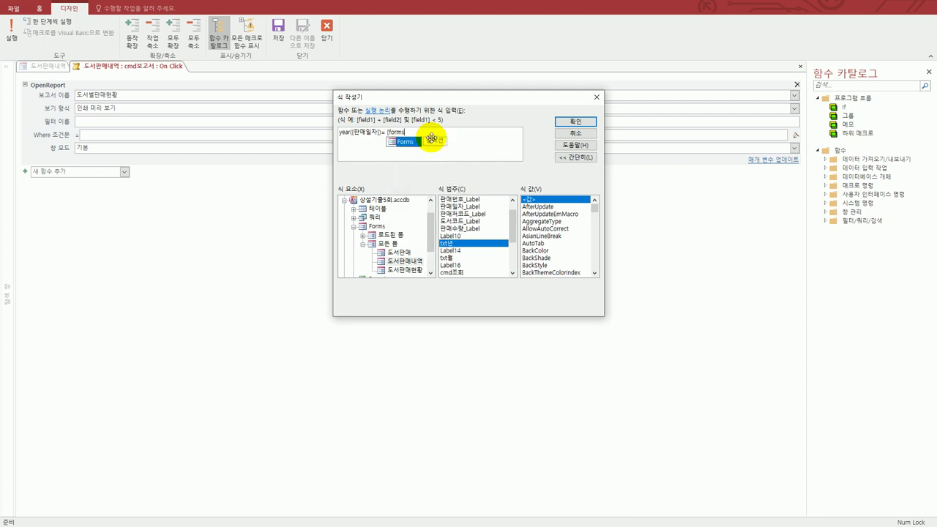
type("]!")
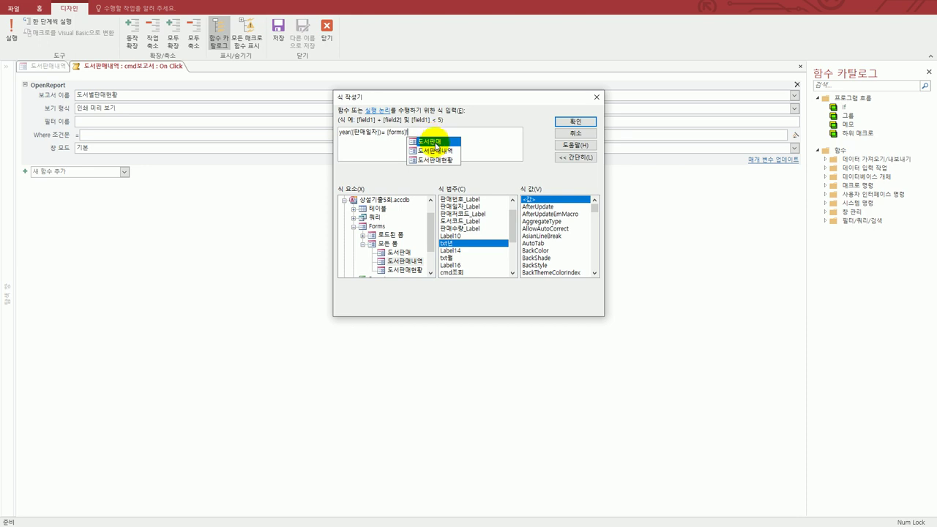
double_click(436, 150)
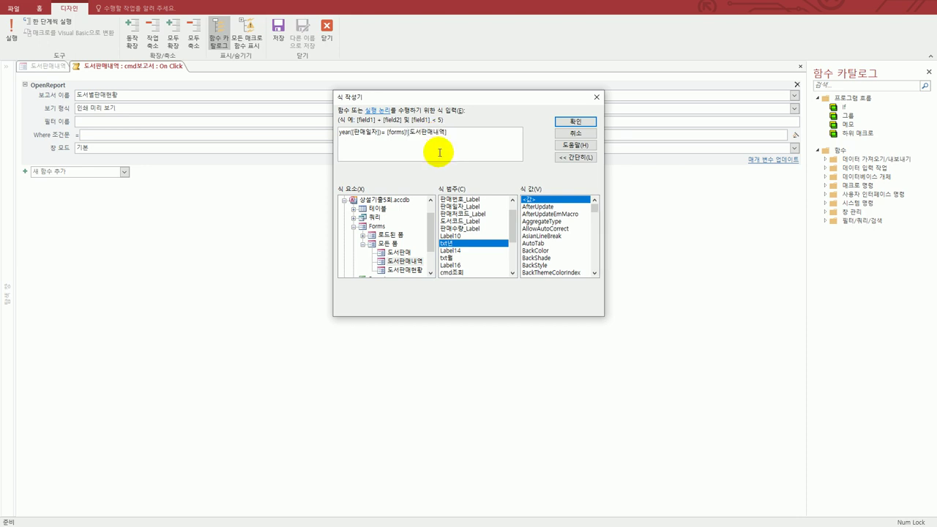
type("!")
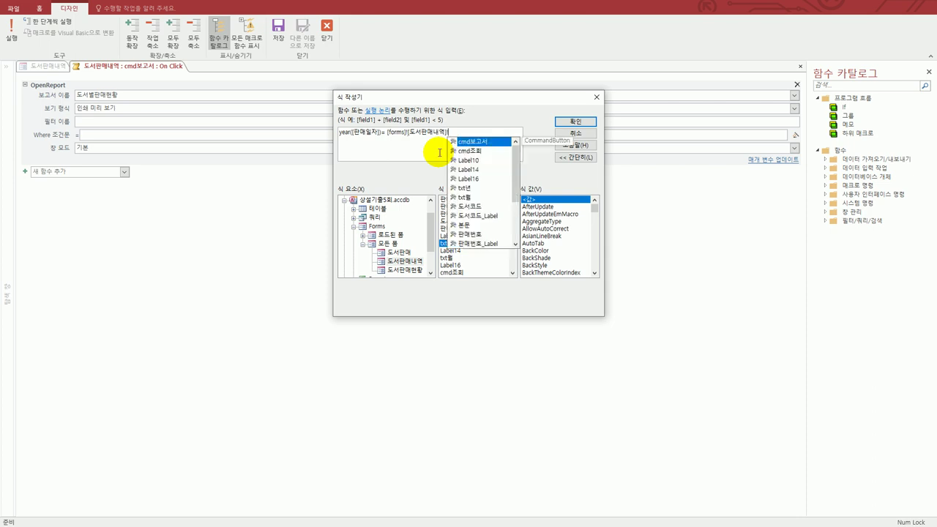
left_click(475, 187)
double_click(477, 189)
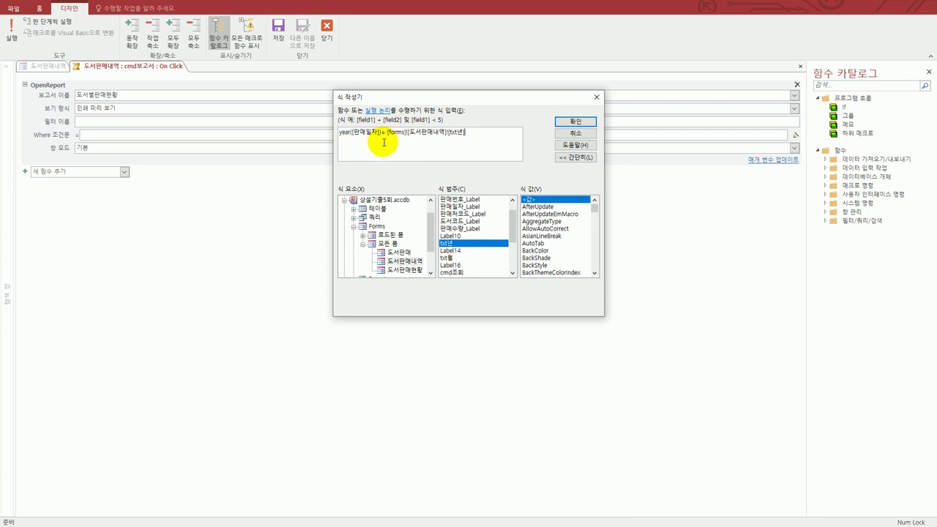
- Extend the Where condition with and Month([판매일자] as the start of a second criterion for the month
type("and")
type("month(")
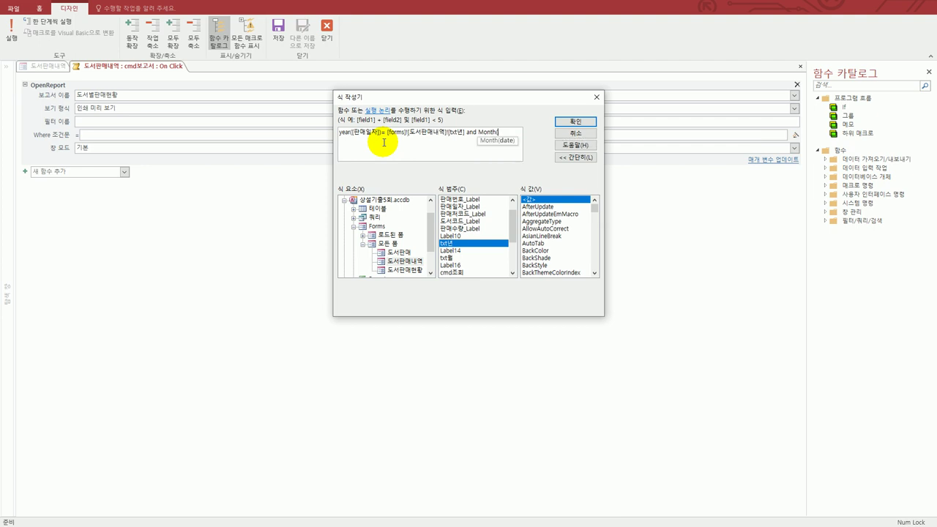
type("[판매일자")
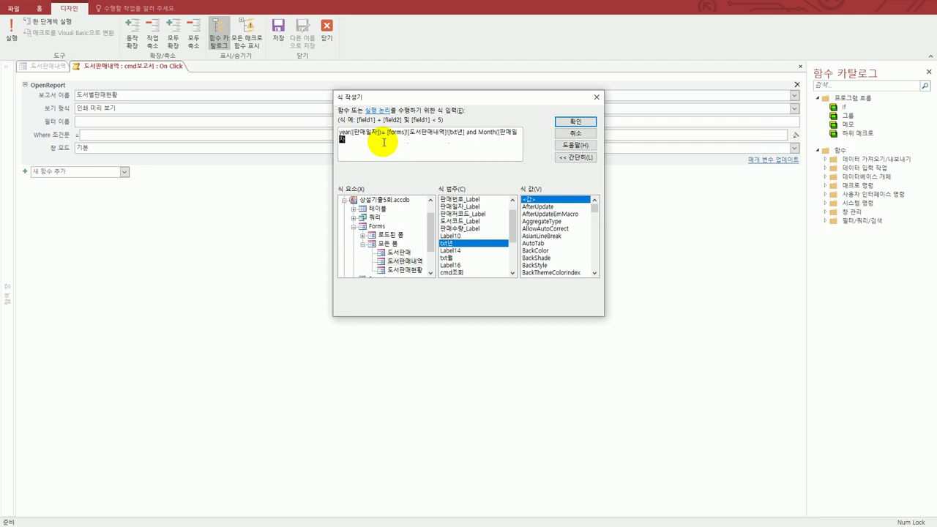
- Complete the month criterion by comparing it with [Forms]![도서판매내역]![txt월], and accept the expression
type("]) =[fo")
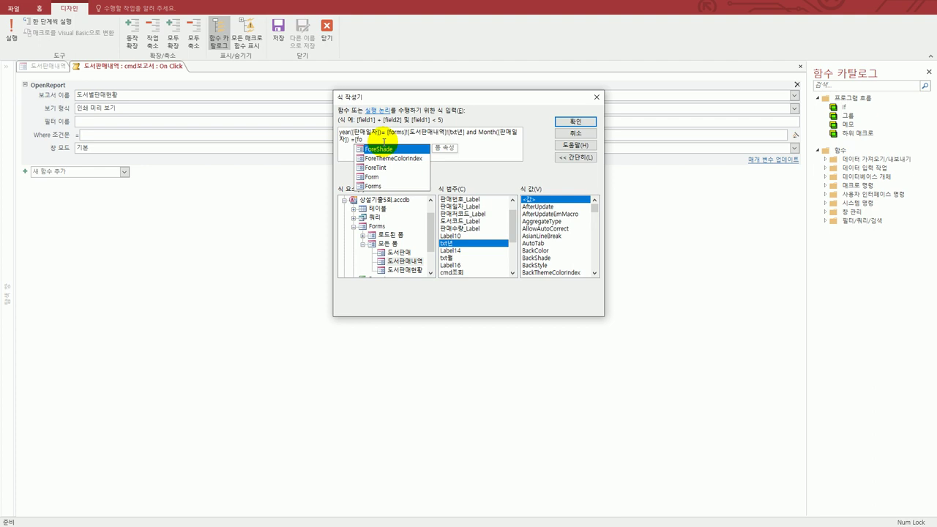
key("Down")
key("Down")
key("Down")
key("Down")
key("Tab")
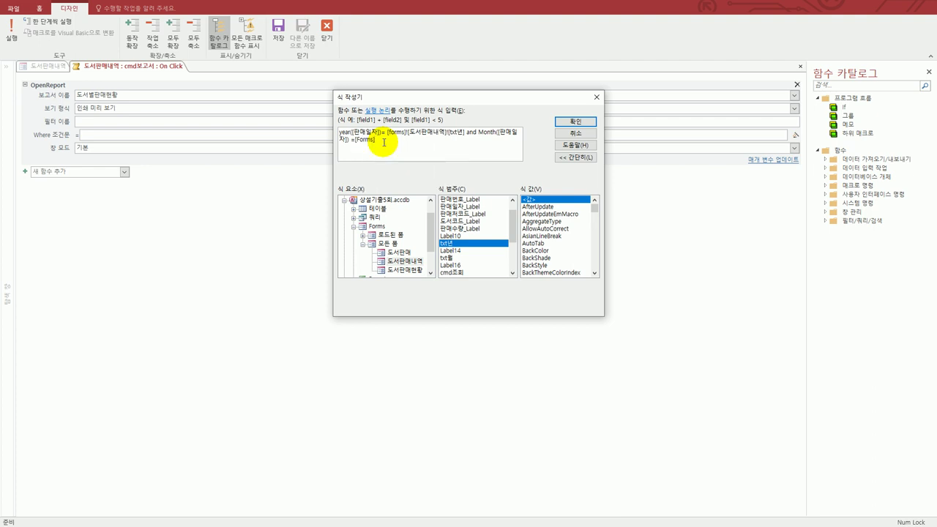
type("!")
key("Down")
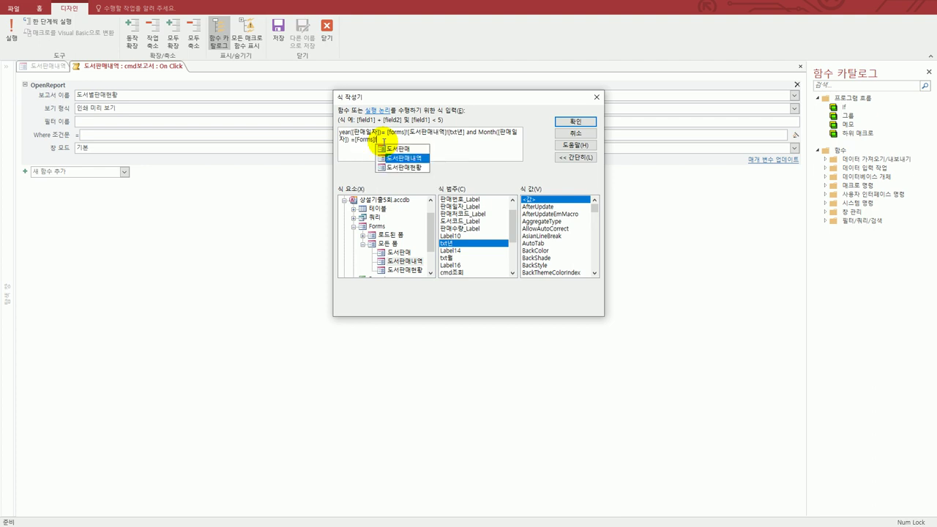
key("Tab")
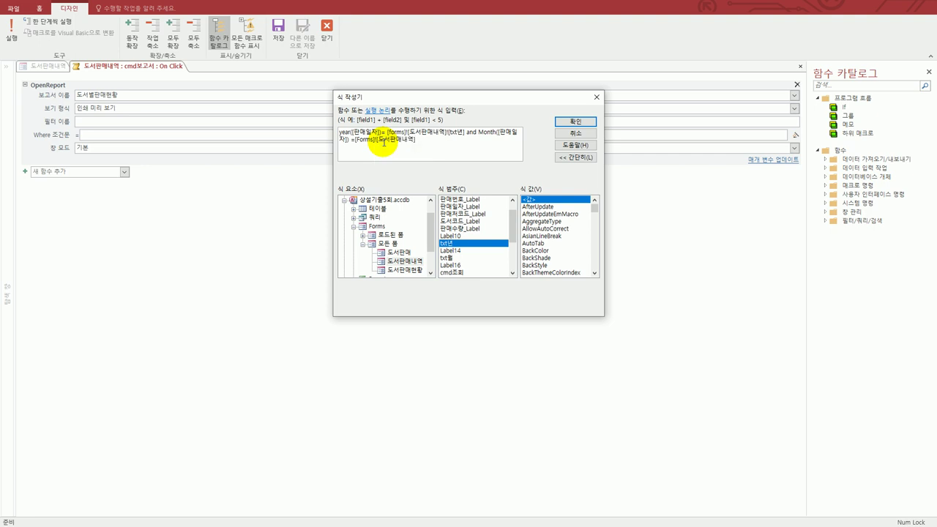
type("!")
key("Down")
key("Down")
key("Down")
key("Down")
key("Down")
key("Down")
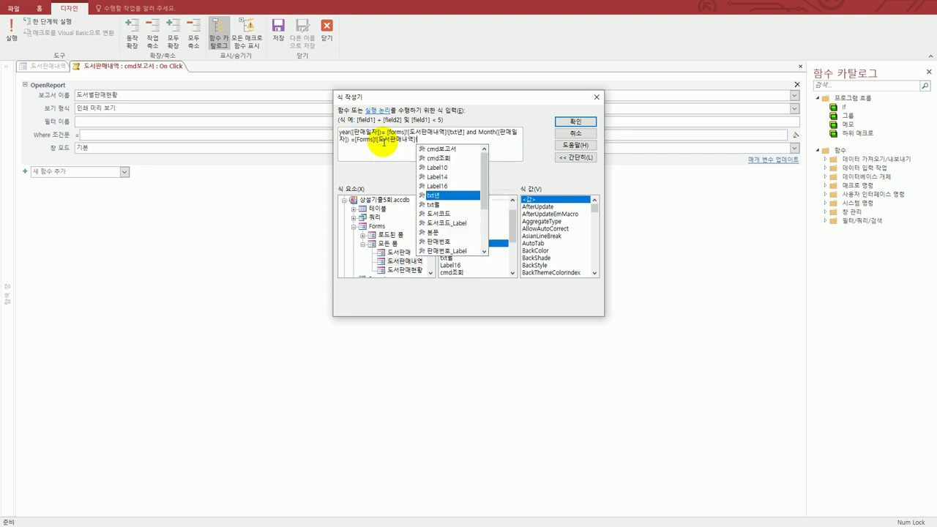
key("Tab")
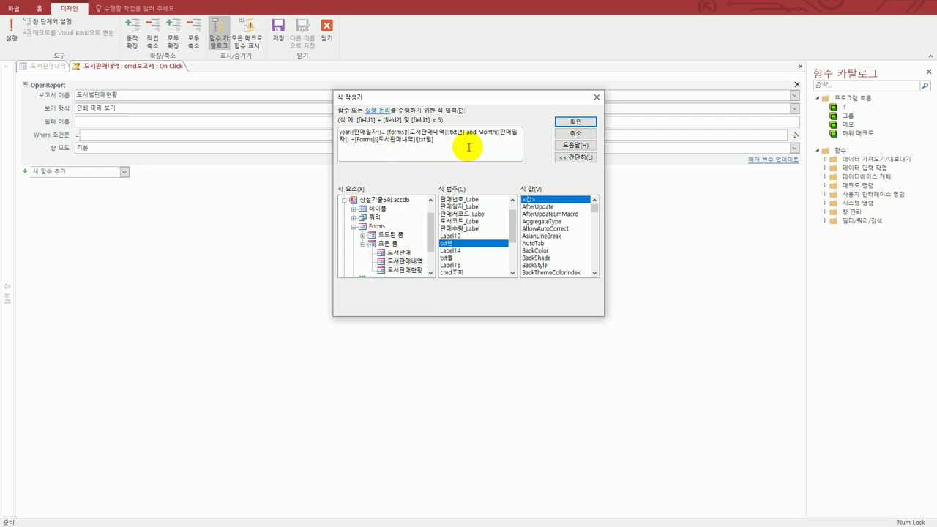
left_click(568, 121)
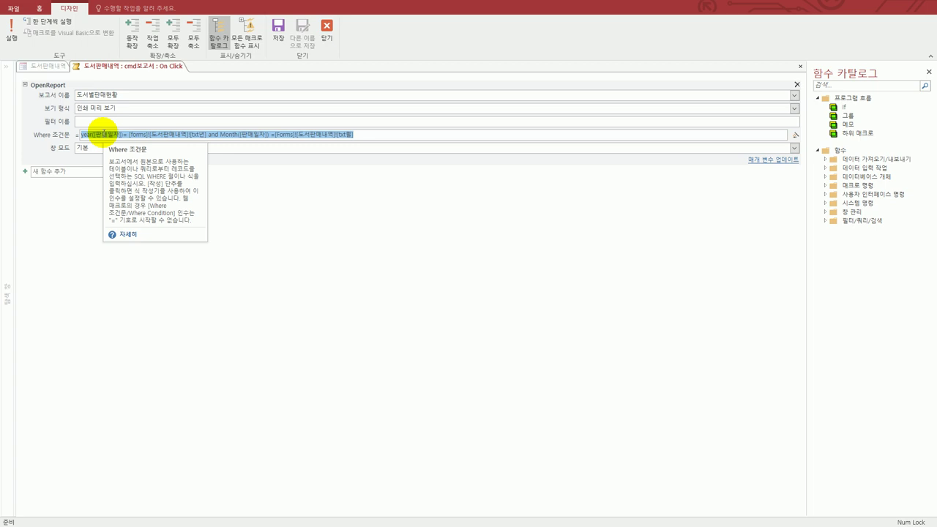
- Close the cmd보고서 macro, saving the changes and updating the On Click property
left_click(425, 137)
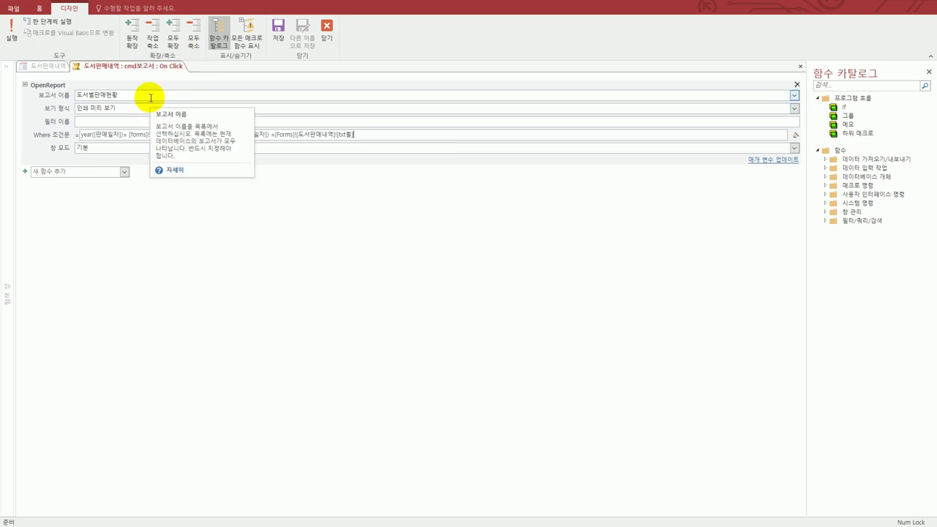
left_click(326, 31)
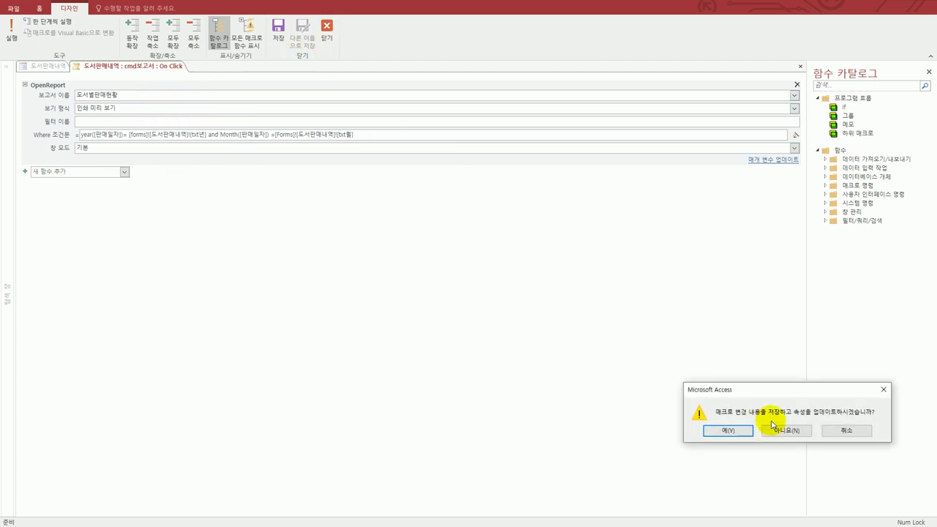
left_click_drag(778, 391, 600, 268)
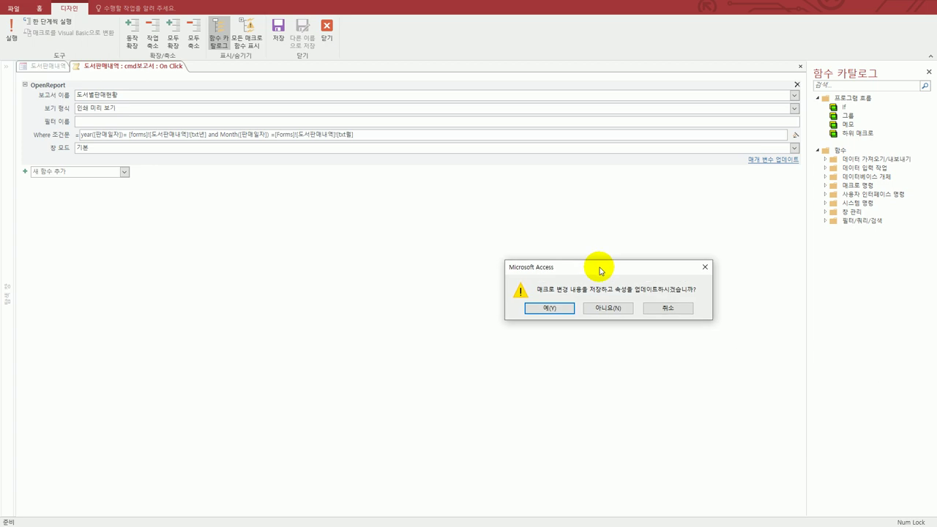
left_click(548, 307)
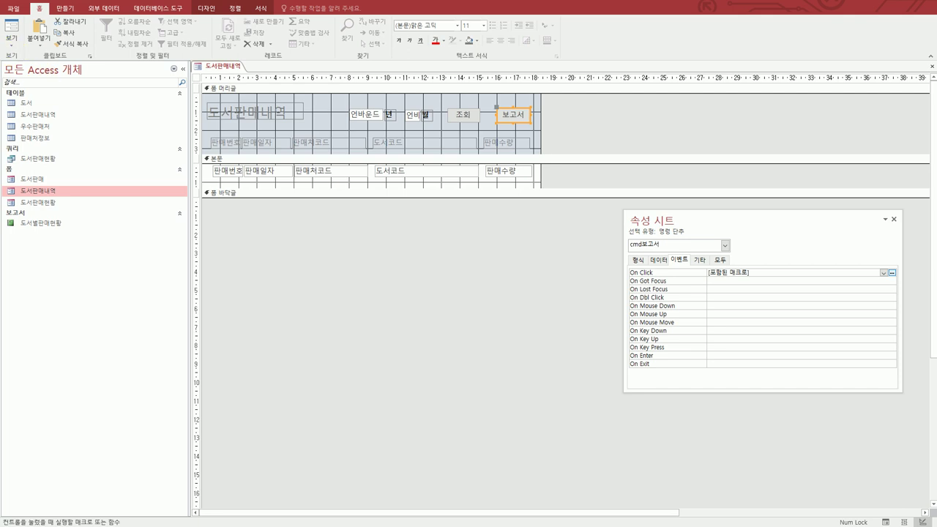
- Switch the 도서판매내역 form from design view to form view
key("F4")
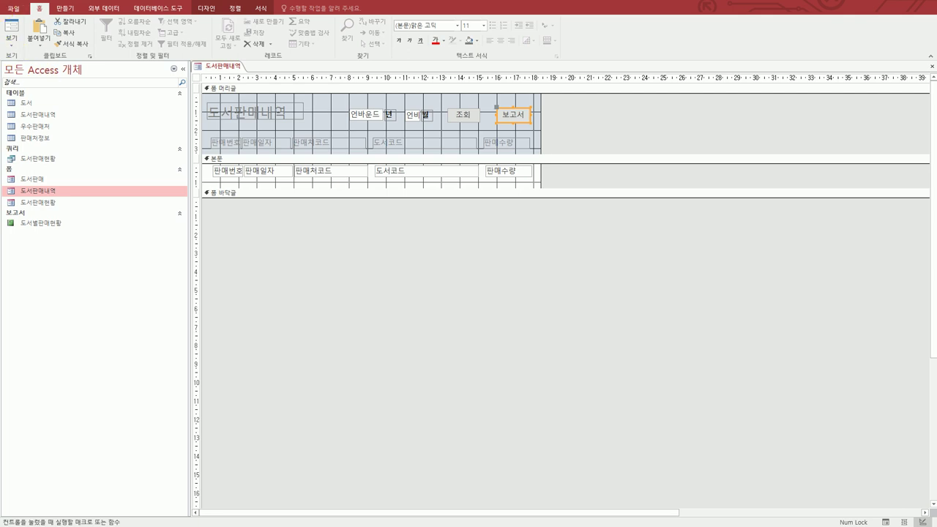
key("F4")
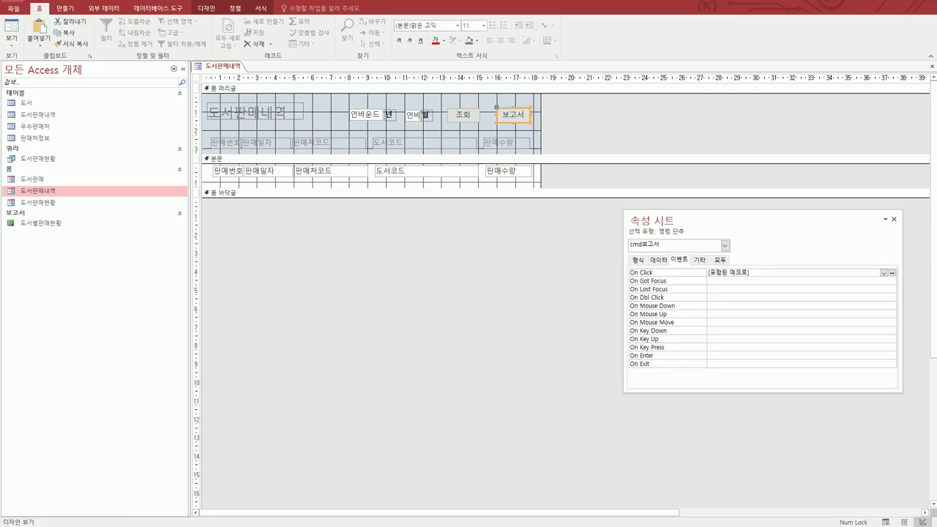
left_click(351, 285)
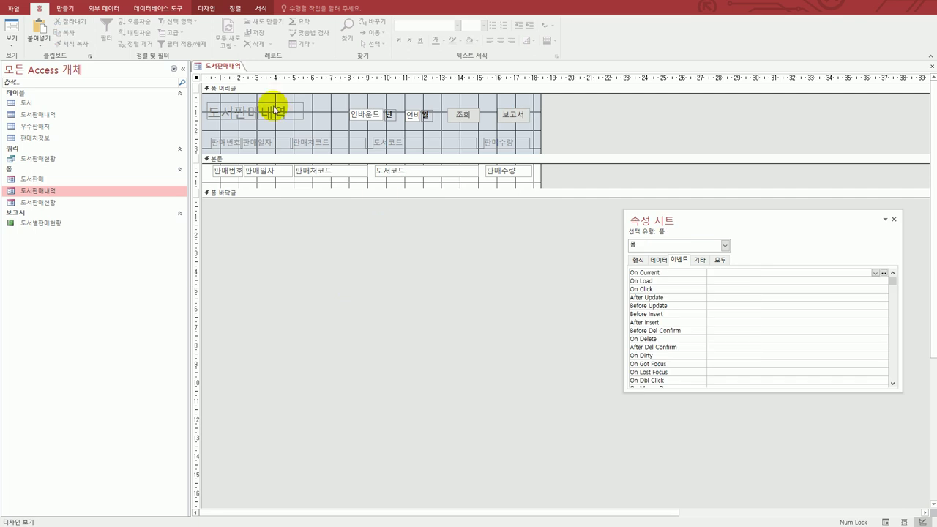
left_click(11, 33)
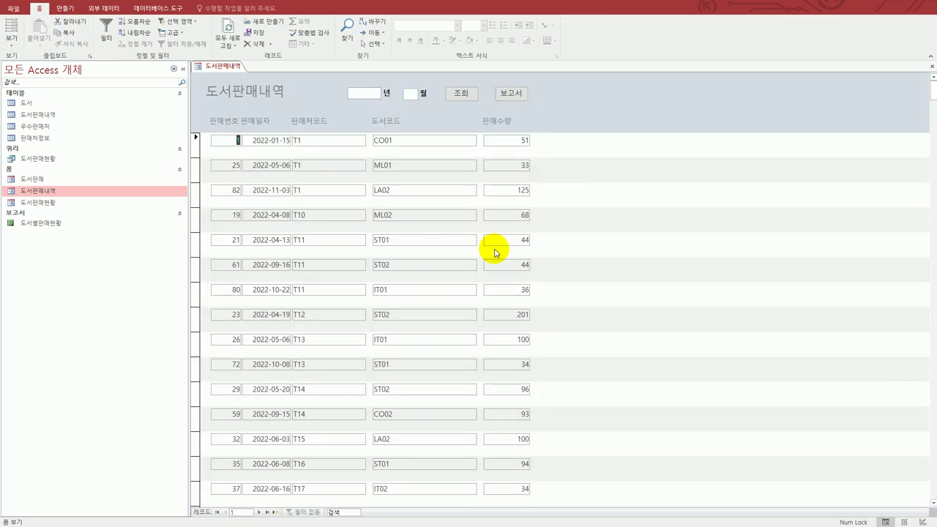
- Test the macro by entering 2022 as the year and 5 as the month and running the form's 보고서 command
left_click(365, 94)
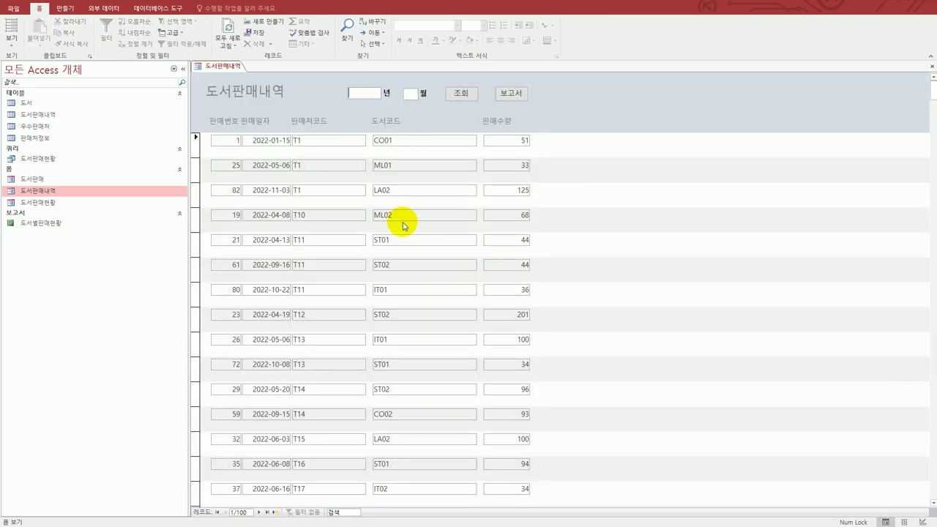
type("20")
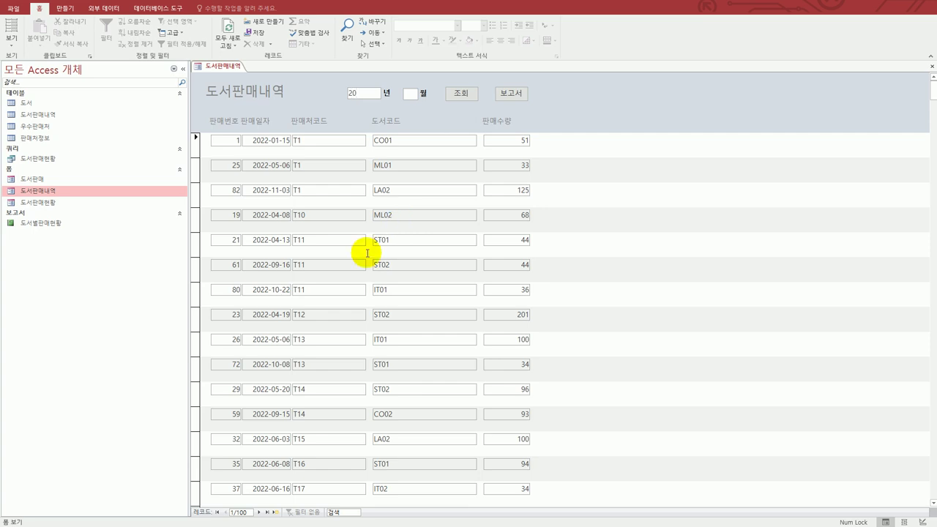
type("22")
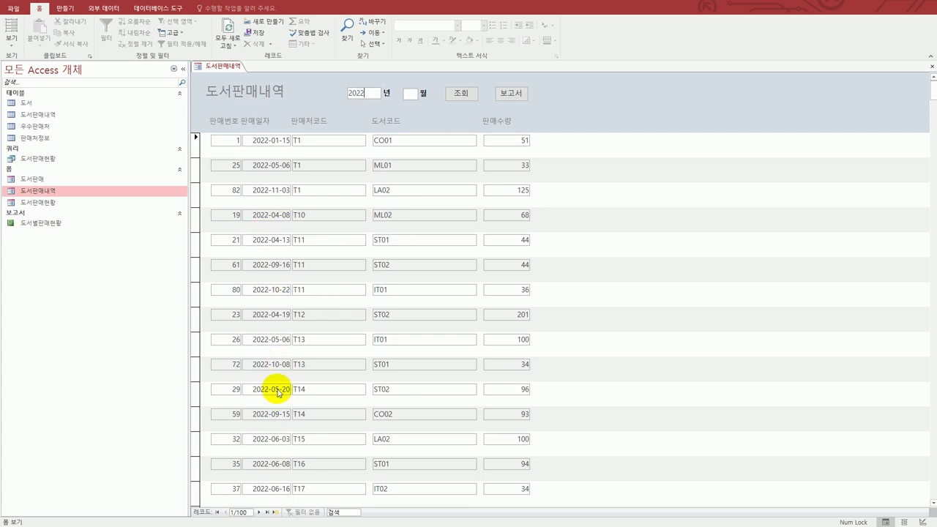
left_click(408, 94)
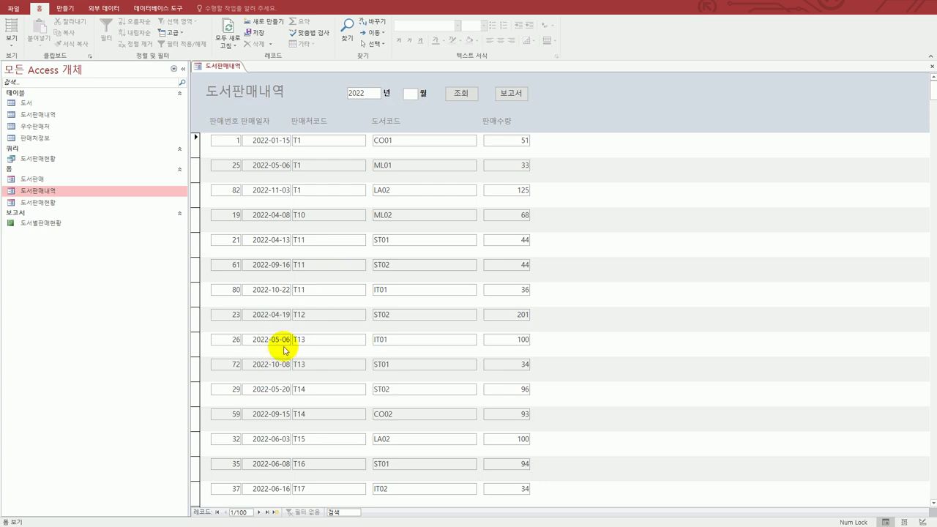
type("5")
left_click(510, 93)
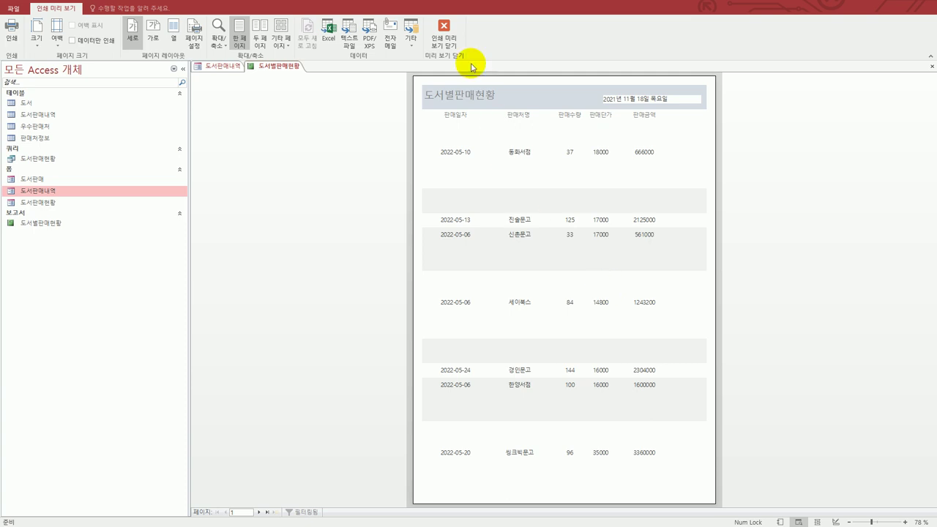
- Close the 도서별판매현황 print preview and the 도서판매내역 form
left_click(443, 34)
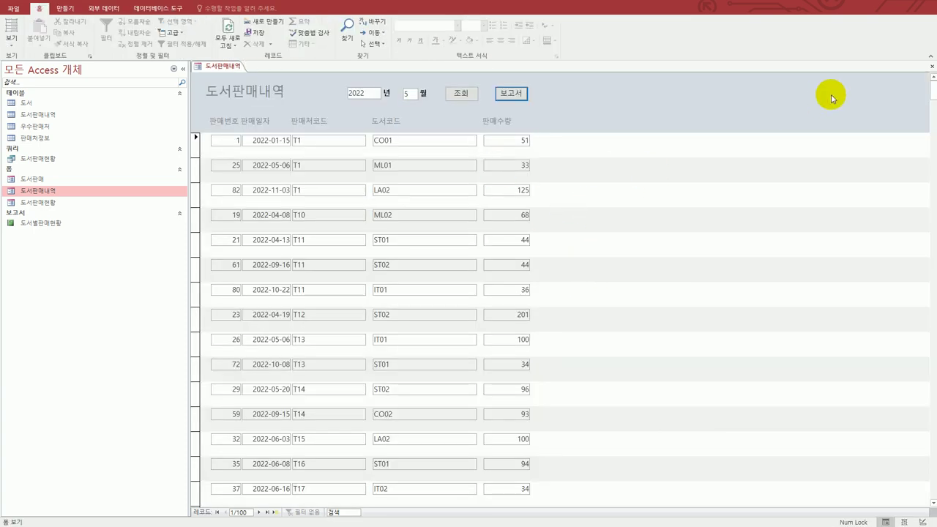
left_click(931, 66)
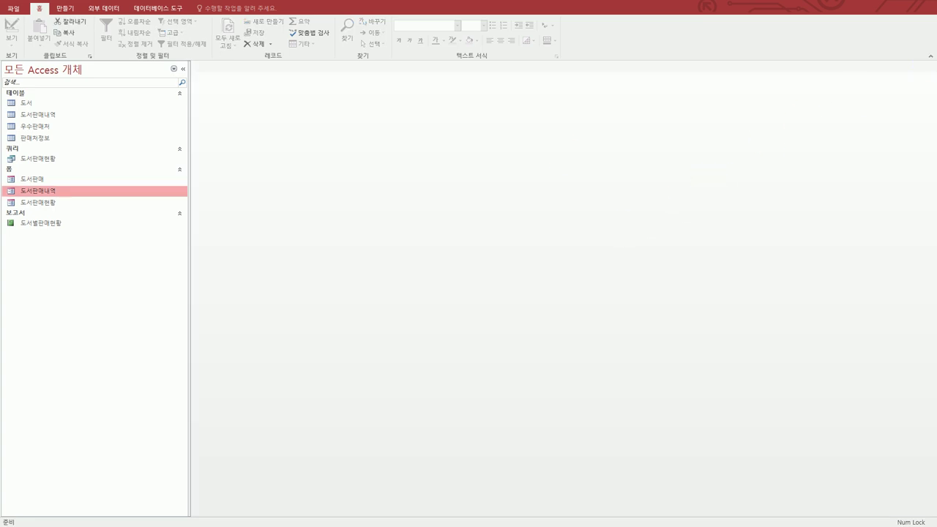
- Read the report task of problem 3 in the exam document and open the 도서별판매현황 report in Access design view
key("alt+Tab")
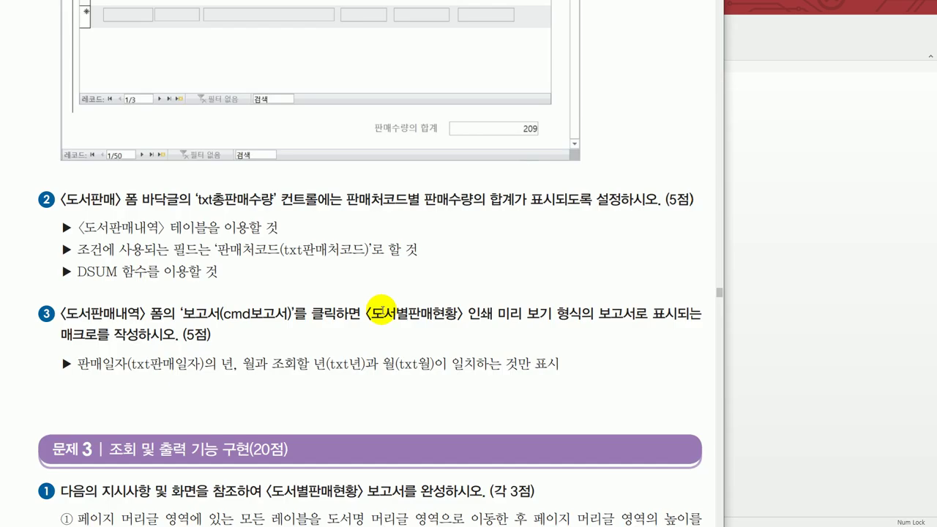
scroll(382, 308, "down", 3)
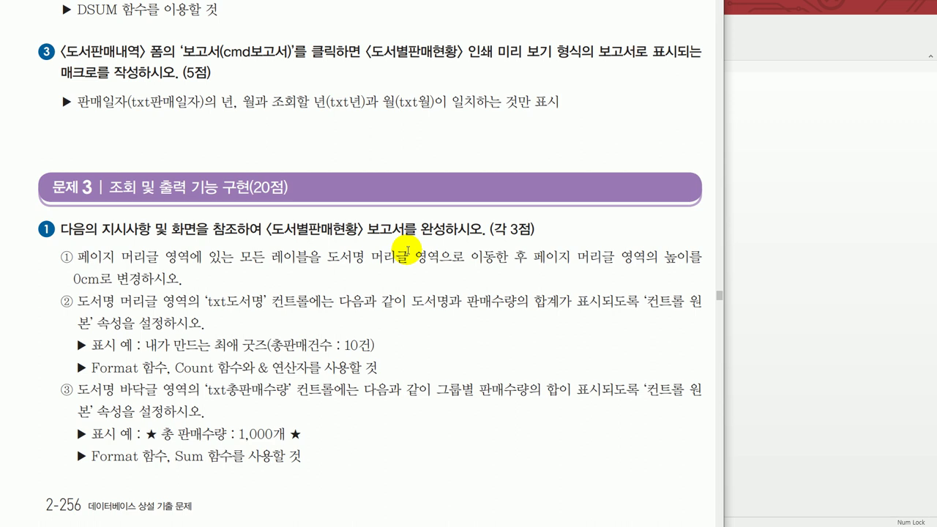
left_click(776, 266)
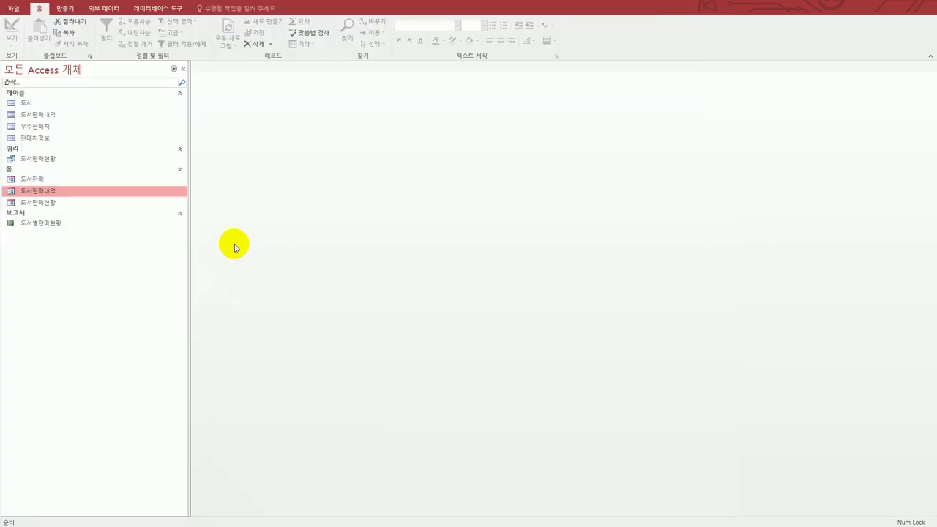
right_click(91, 227)
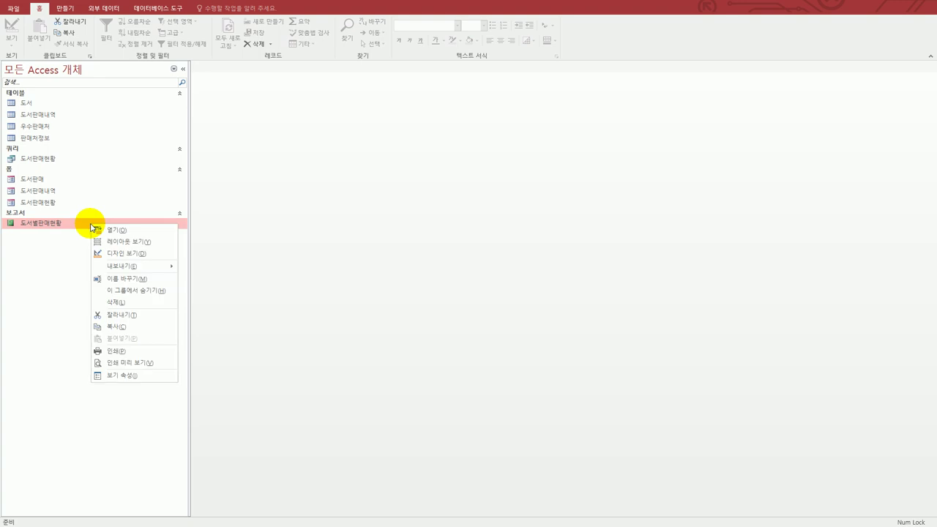
left_click(124, 254)
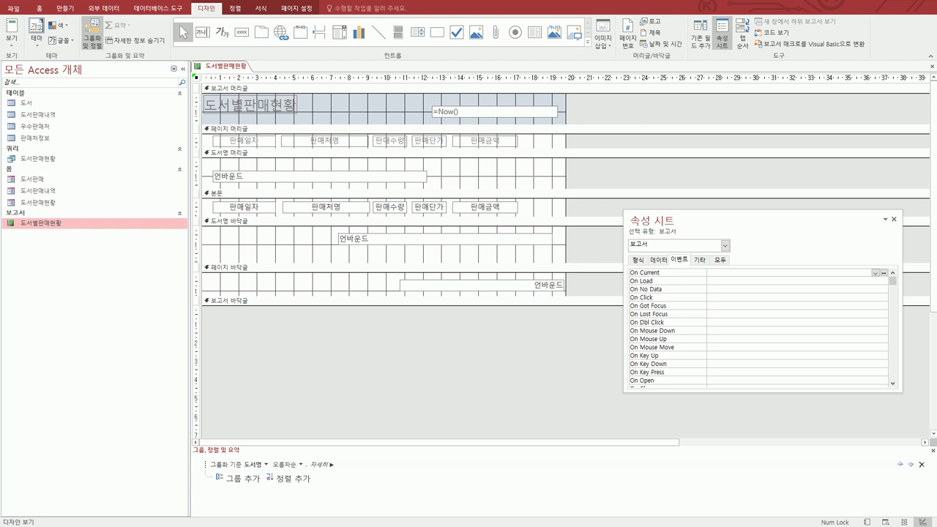
- Enlarge the 도서명 머리글 section and move all labels from the 페이지 머리글 section into it, below the txt도서명 box
key("alt+Tab")
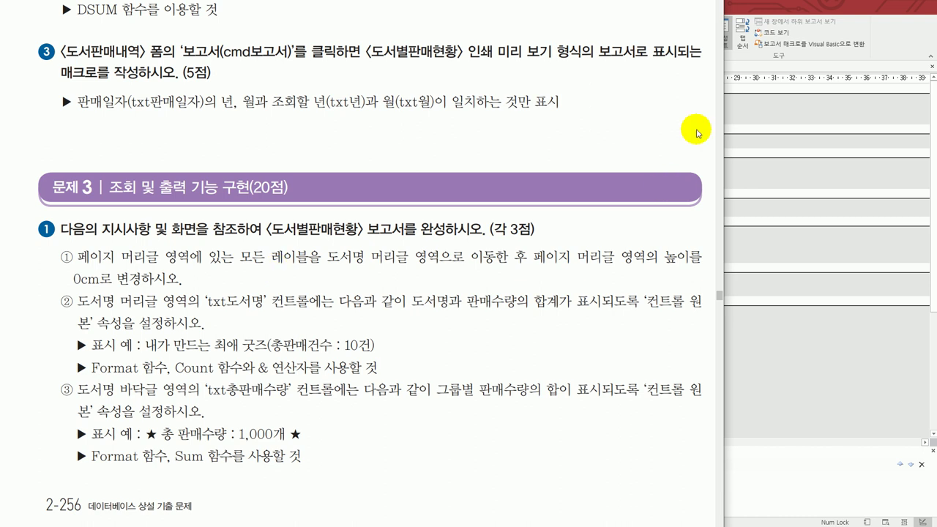
left_click(763, 10)
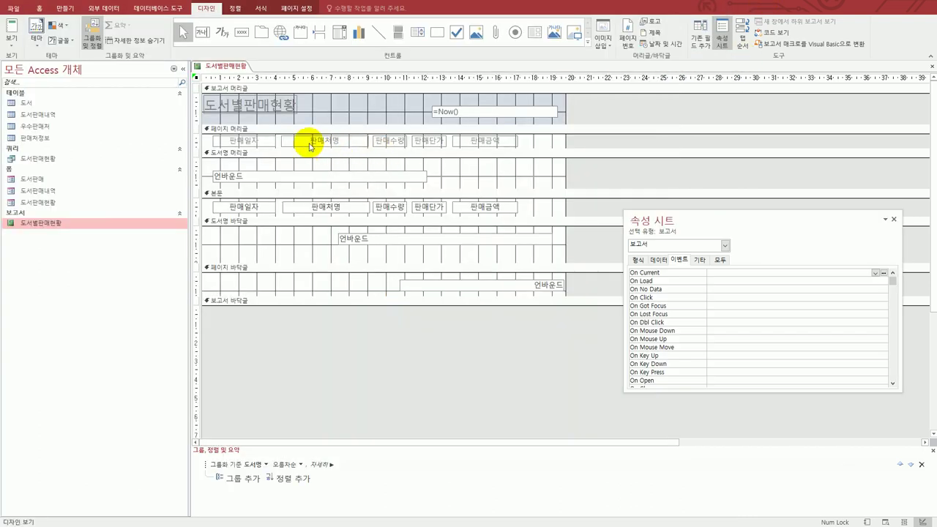
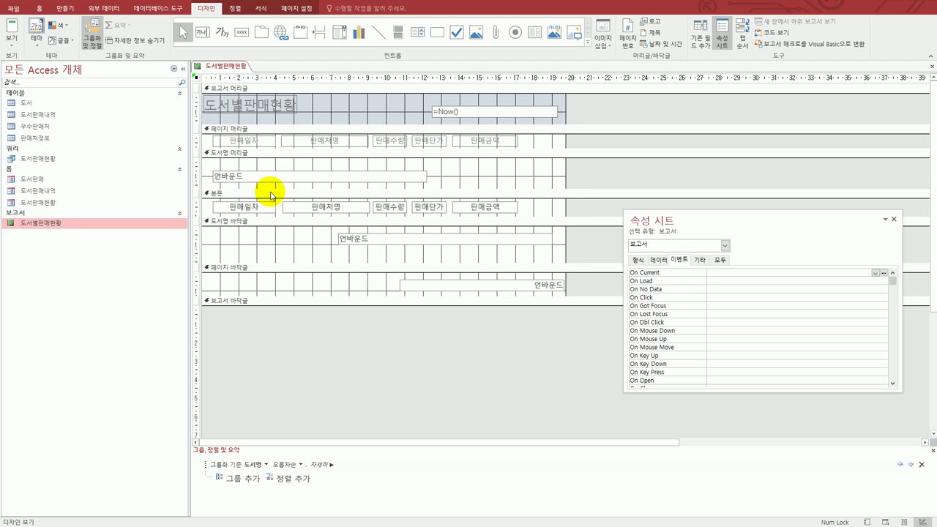
left_click_drag(270, 192, 267, 209)
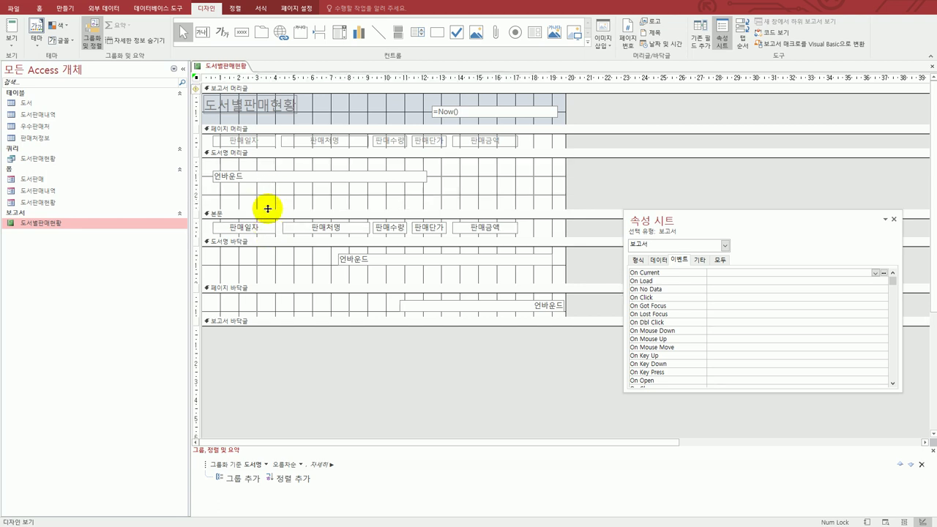
left_click(195, 144)
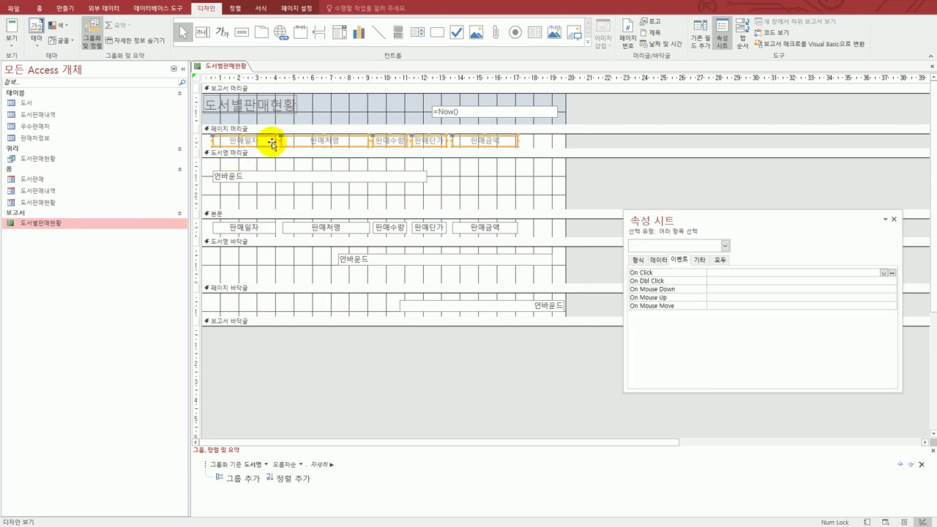
left_click_drag(356, 140, 357, 196)
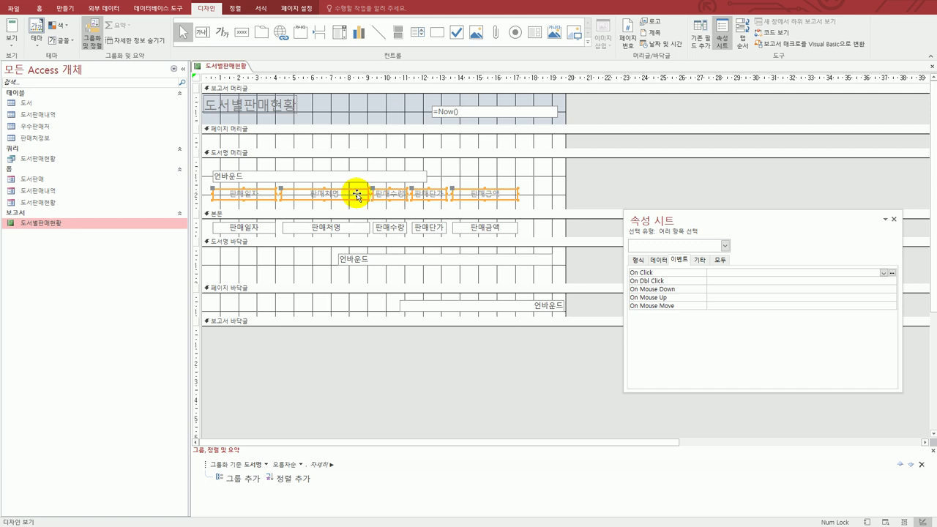
- Reduce the 페이지 머리글 section's height to 0cm and check the height in its format properties
left_click(333, 154)
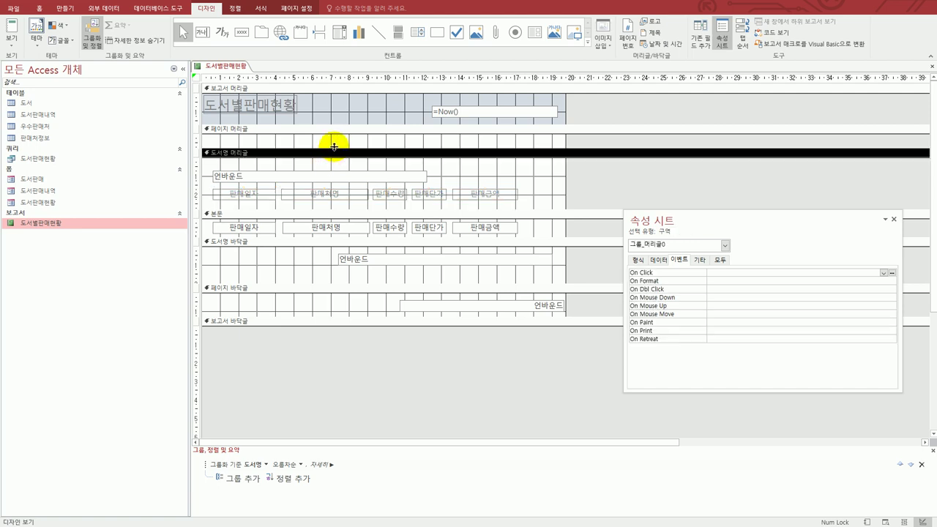
left_click_drag(333, 147, 333, 129)
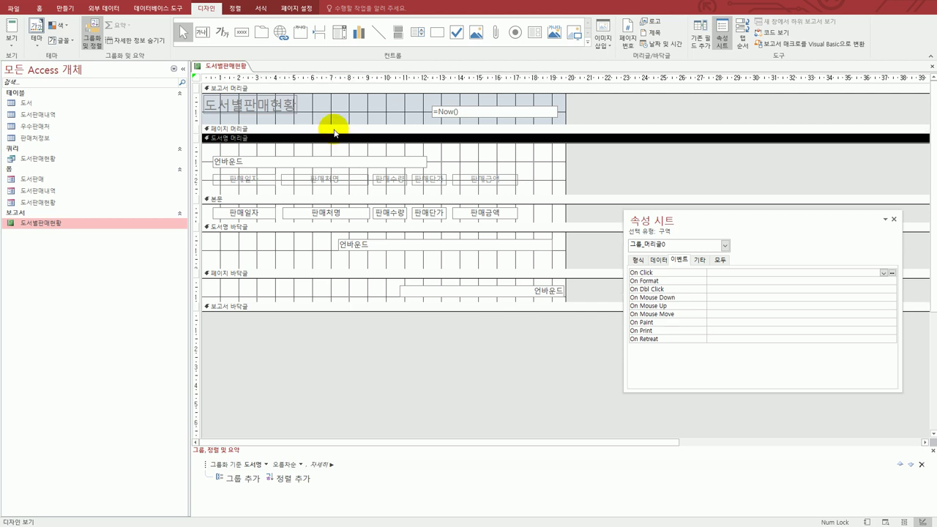
left_click(333, 129)
left_click(638, 260)
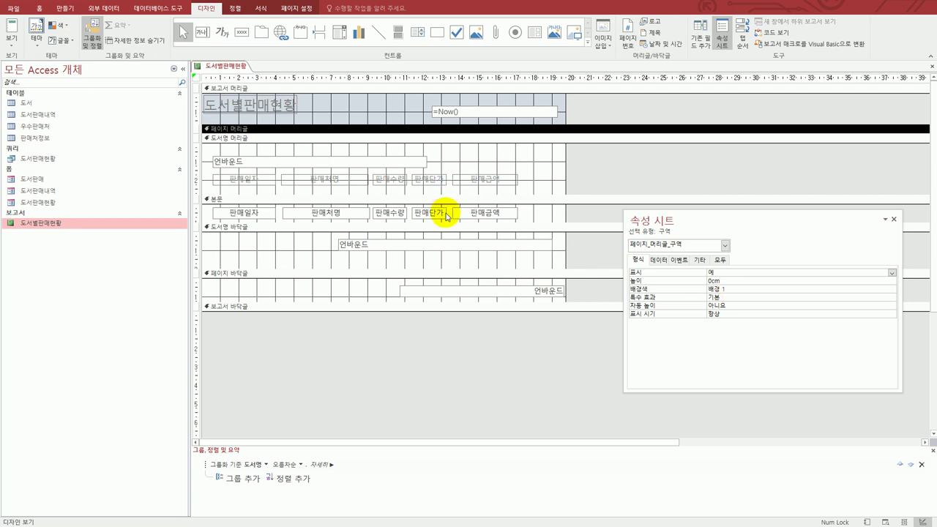
- Open the control source of txt도서명 in the zoom editor and start the expression with =
key("alt+Tab")
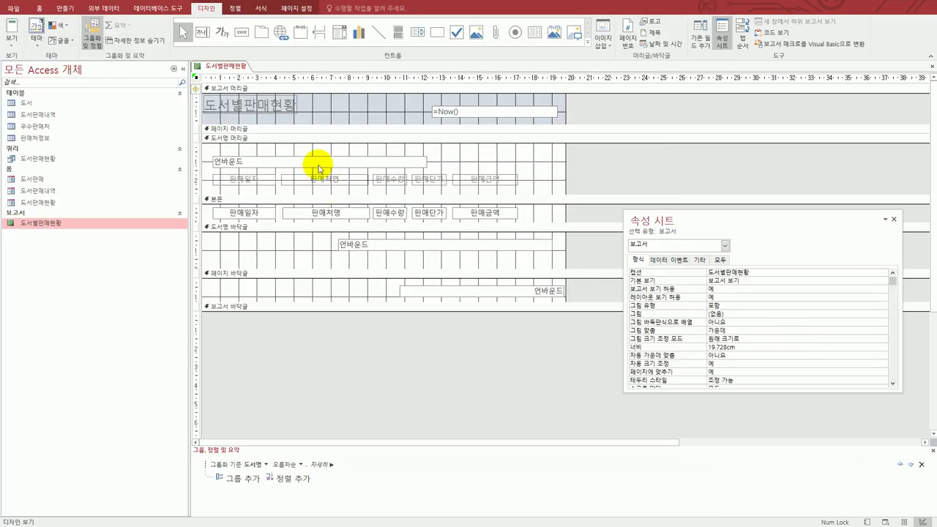
left_click(316, 161)
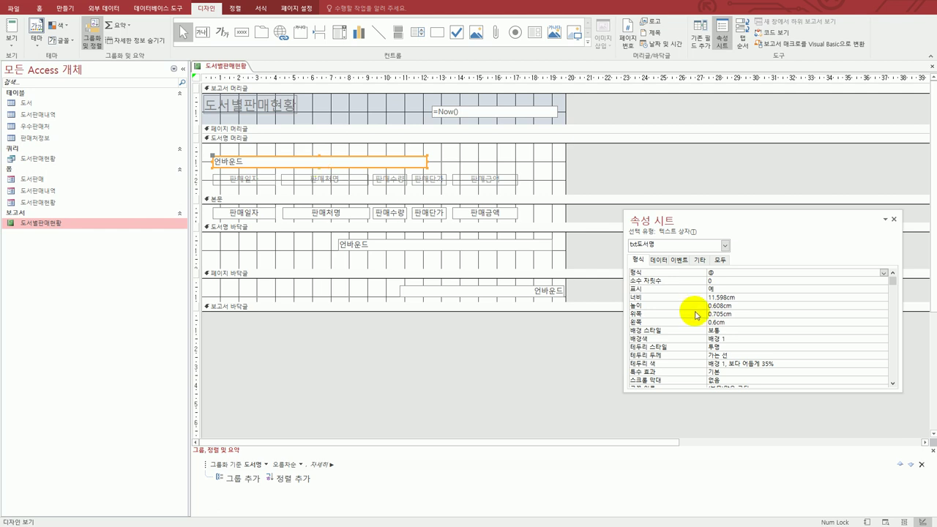
left_click(661, 260)
left_click(717, 272)
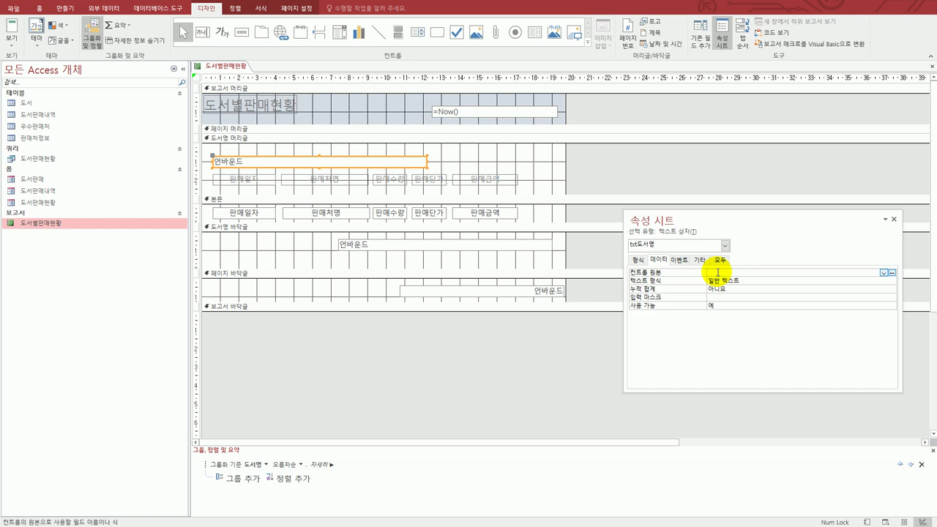
right_click(717, 272)
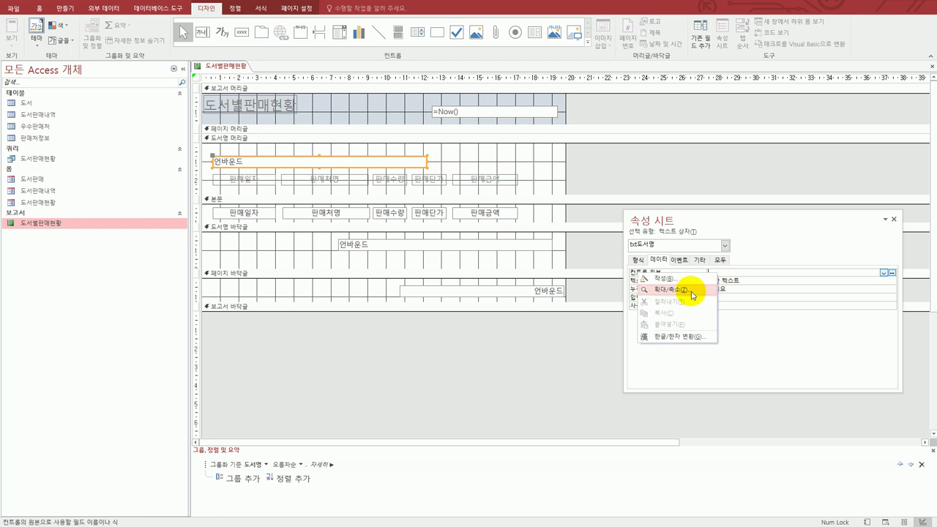
left_click(680, 291)
type("=")
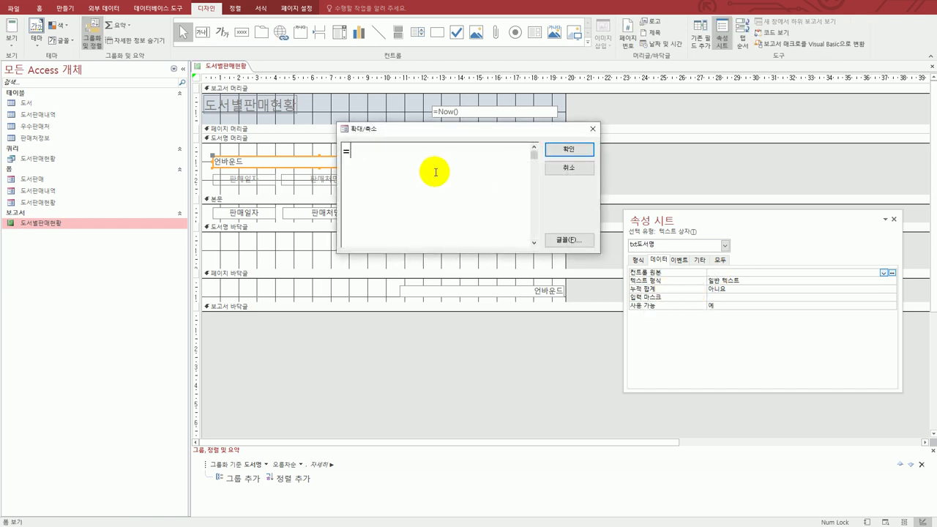
type("format(")
key("BackSpace")
key("BackSpace")
key("BackSpace")
key("BackSpace")
key("BackSpace")
key("BackSpace")
key("BackSpace")
type("left(")
key("BackSpace")
key("BackSpace")
key("BackSpace")
key("BackSpace")
key("BackSpace")
- Begin the txt도서명 expression with [도서명]&"(총판매건수 : after the equals sign
type("[도서명]")
type("&")
type("\"(초")
type("ㅇ판매건수")
type(" :")
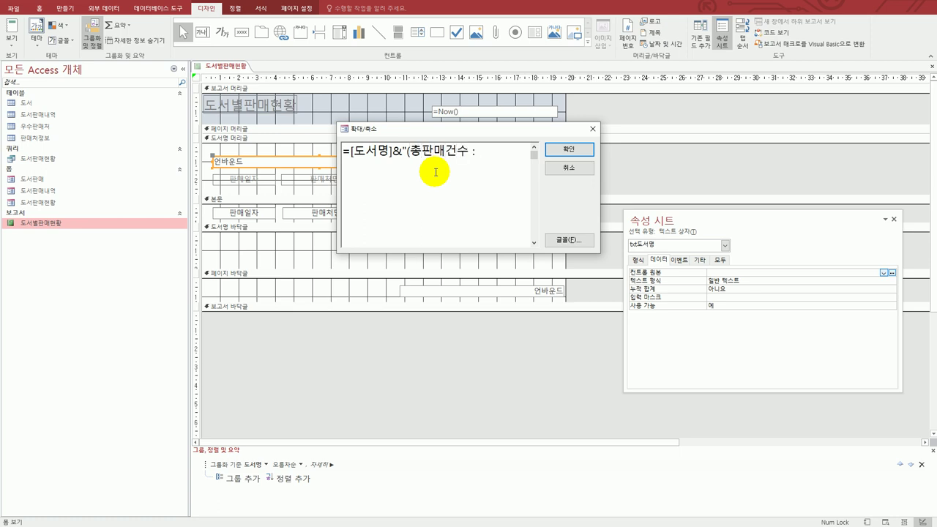
- Complete the txt도서명 control source by closing the text and appending & format(count(*),"#건)"), and accept it
type(" \" & format(count(*")
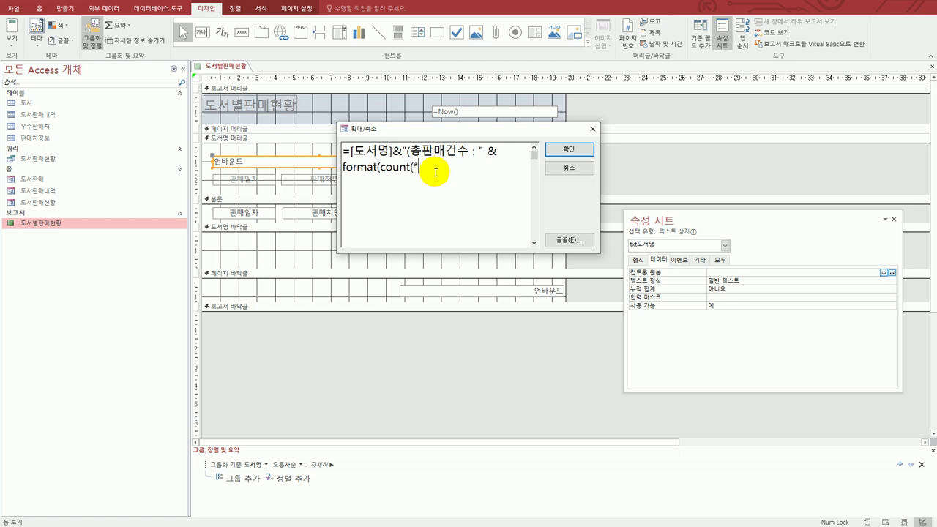
type("),")
type("\"")
type("#")
type("ㄱ")
type("ㅓㄴ")
type(")")
type("\"")
type(")")
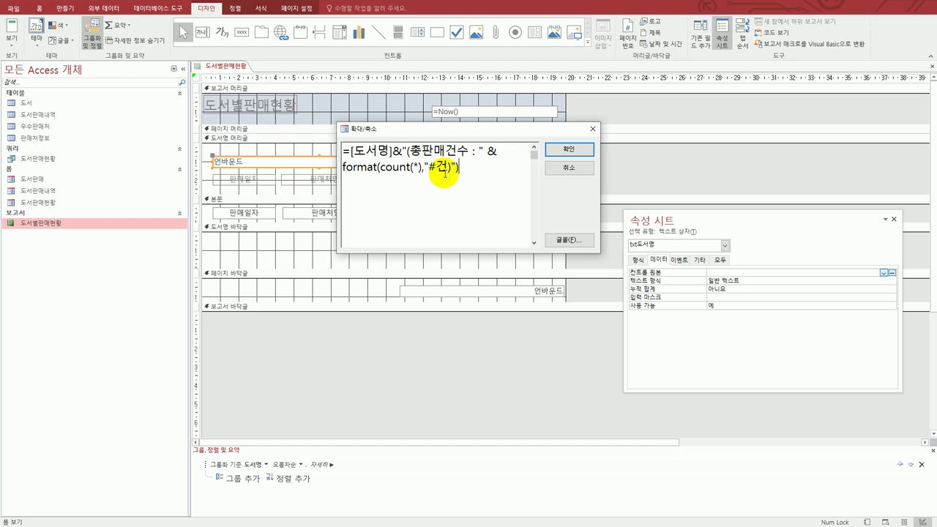
left_click(562, 149)
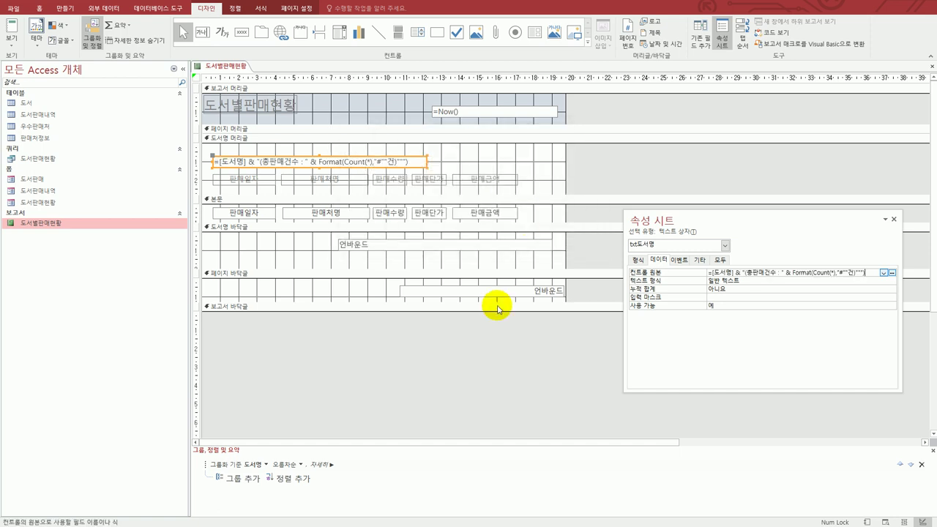
- Open the control source of txt총판매수량 in 도서명 바닥글 in the zoom editor and enter =format(sum([판매수량]), as its start
key("alt+Tab")
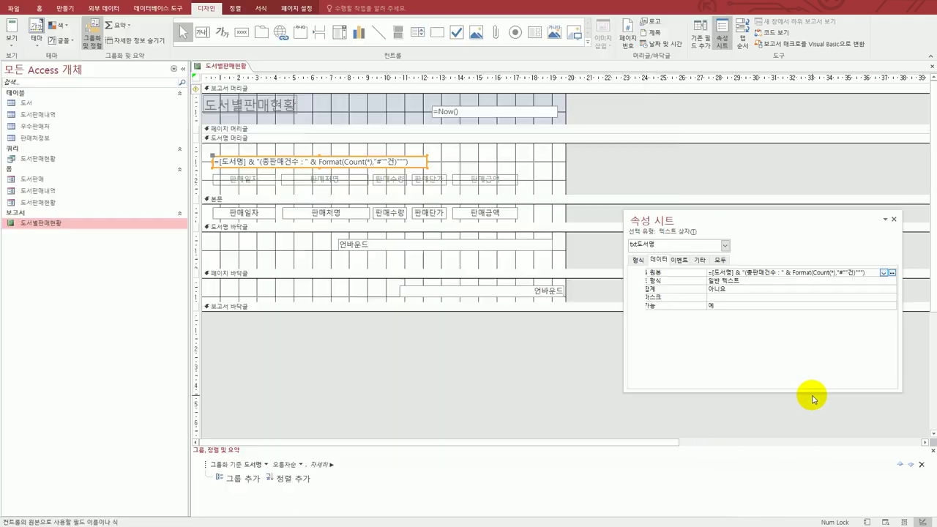
left_click(811, 395)
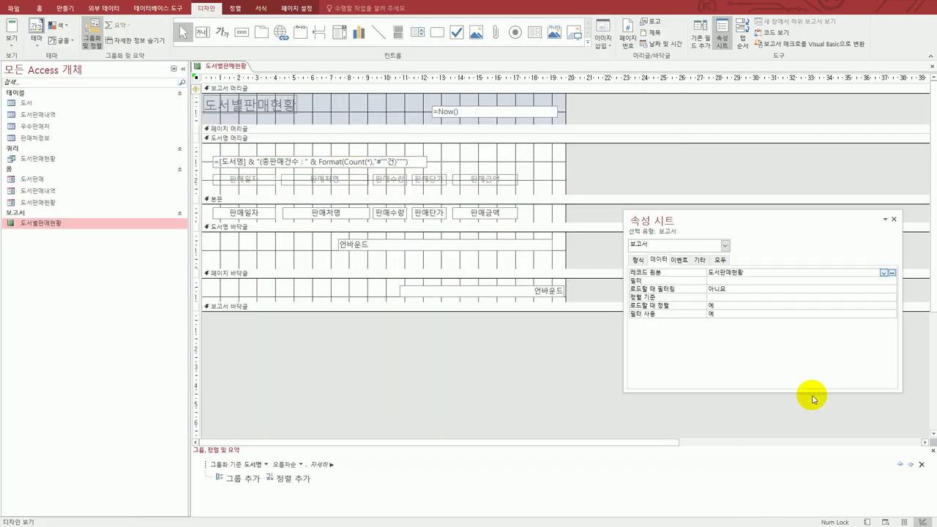
left_click(505, 291)
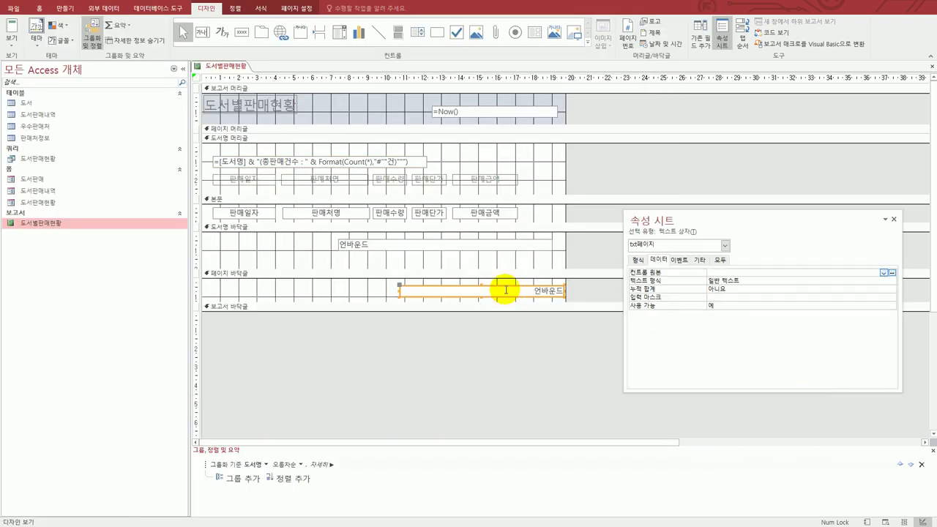
left_click(425, 241)
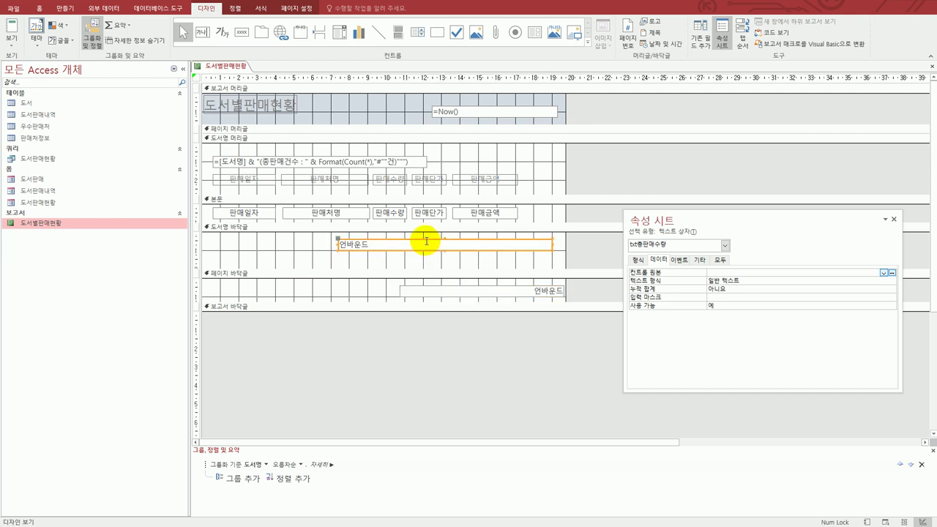
left_click(710, 272)
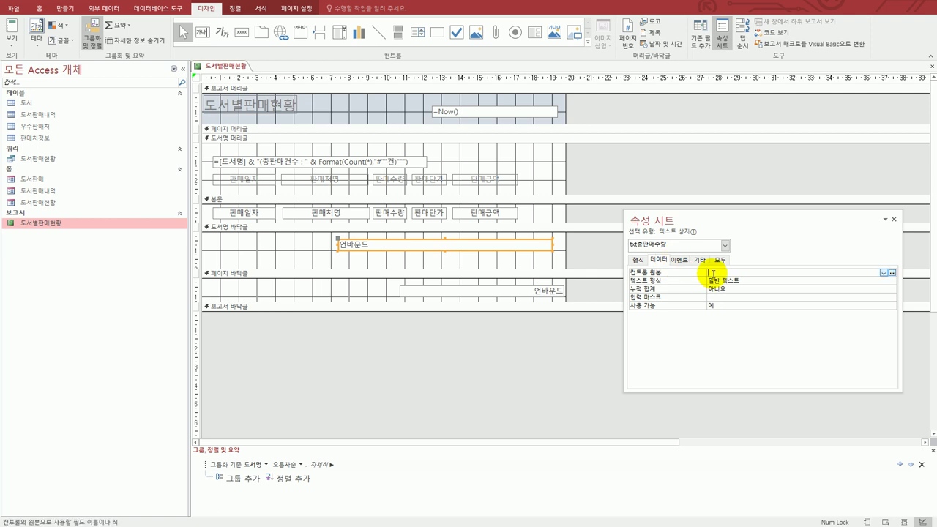
right_click(710, 273)
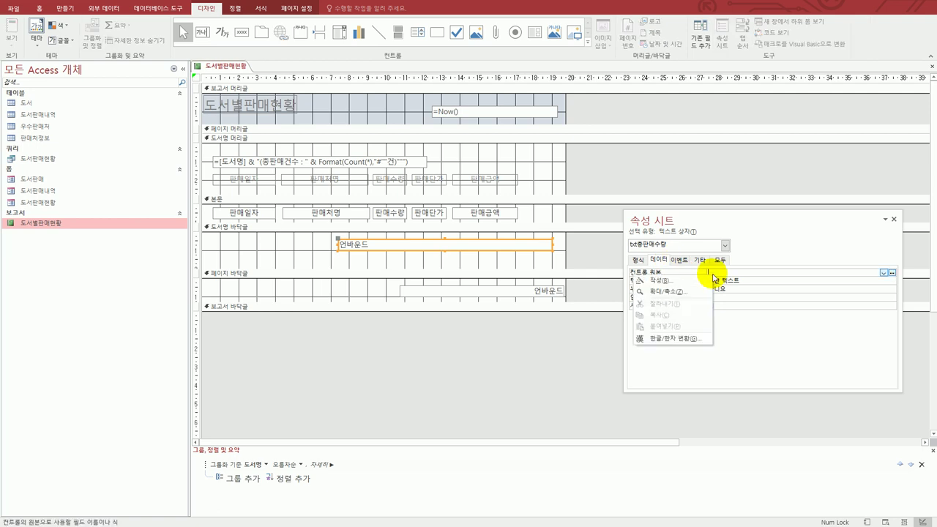
left_click(663, 296)
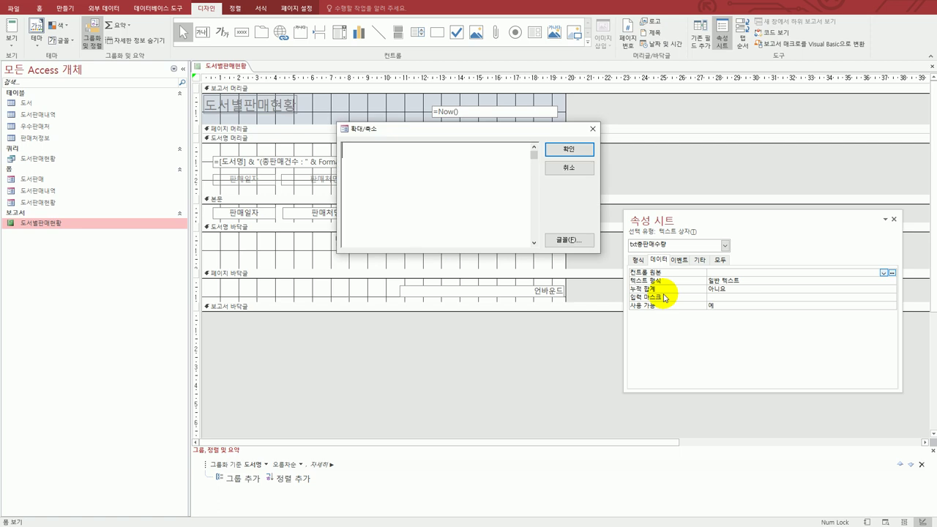
type("=format(")
type("sum([판")
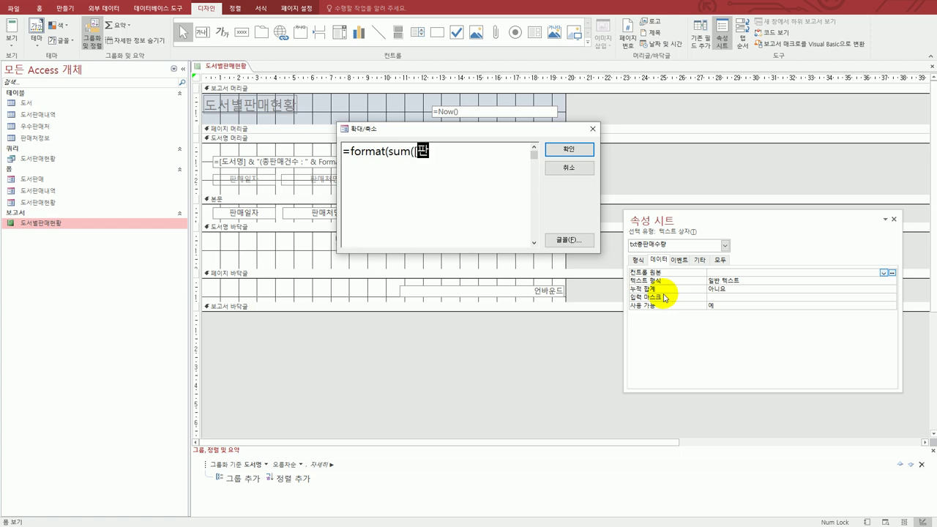
type("매수량]),")
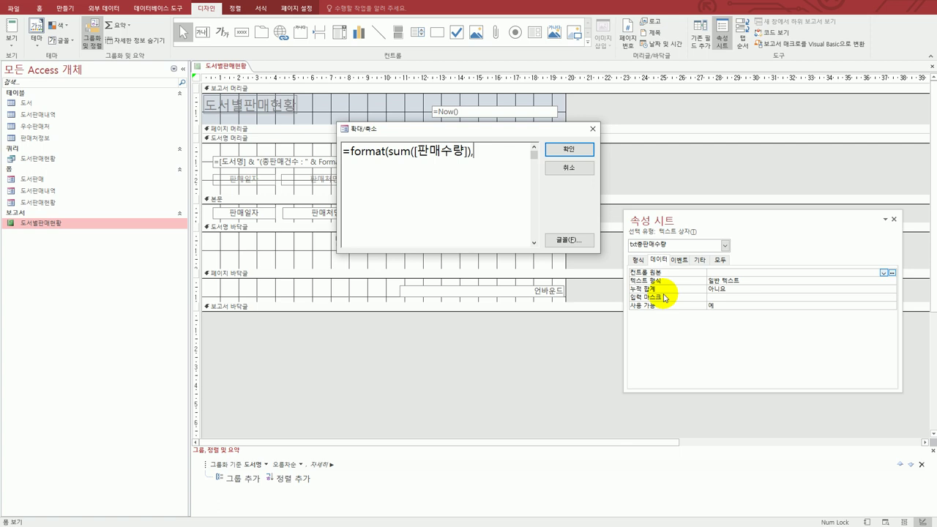
- Add the opening text "★ 총 판매수량 to the format string of the txt총판매수량 expression
type("\"ㅁ")
key("Hangul_Hanja")
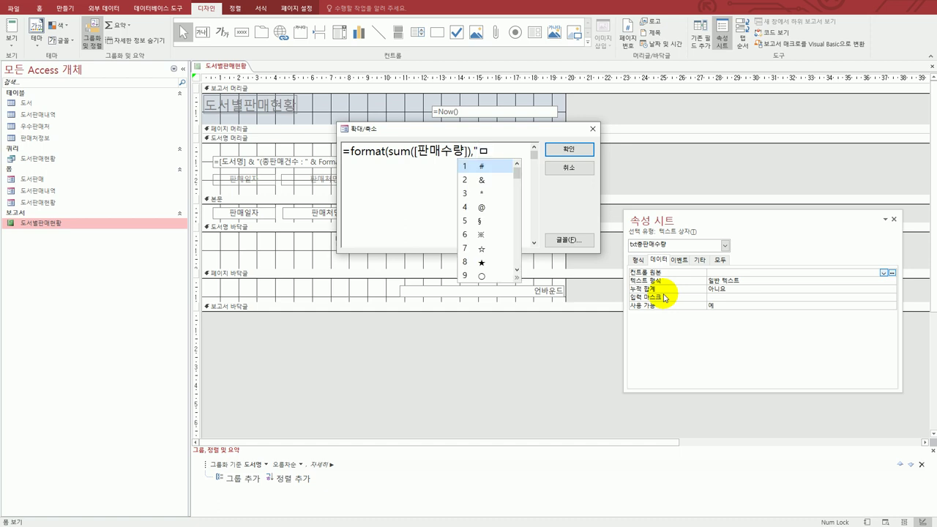
left_click(494, 265)
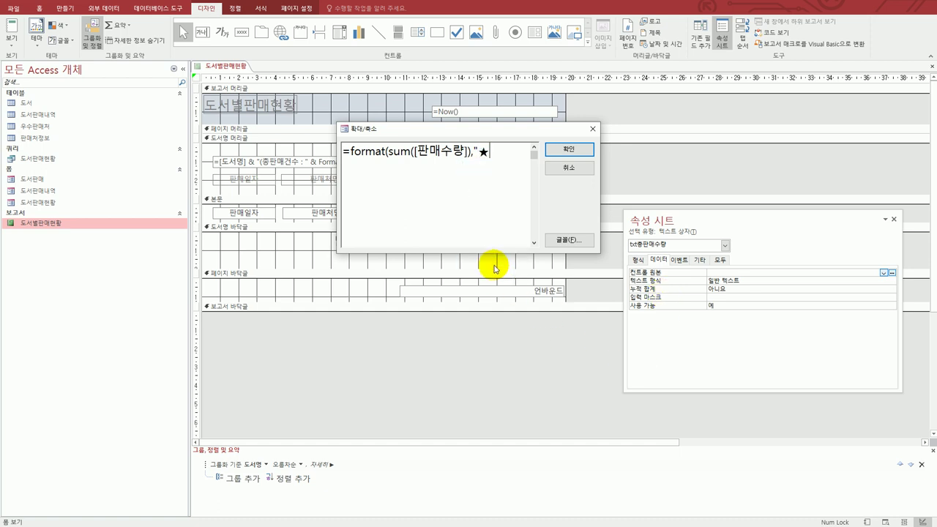
type("총")
type(" 판매수량 ")
type(":")
type(" \"")
key("BackSpace")
key("BackSpace")
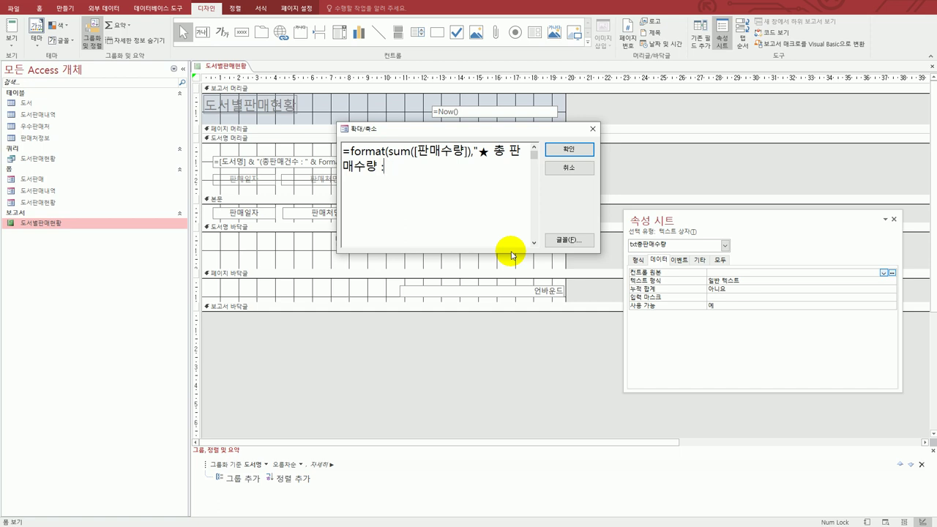
- Complete the txt총판매수량 format string with "" : "" #,###개 ★") and accept the control source
type("\"\" : \"\"")
type("#,###개 ㅁ")
key("Hangul_Hanja")
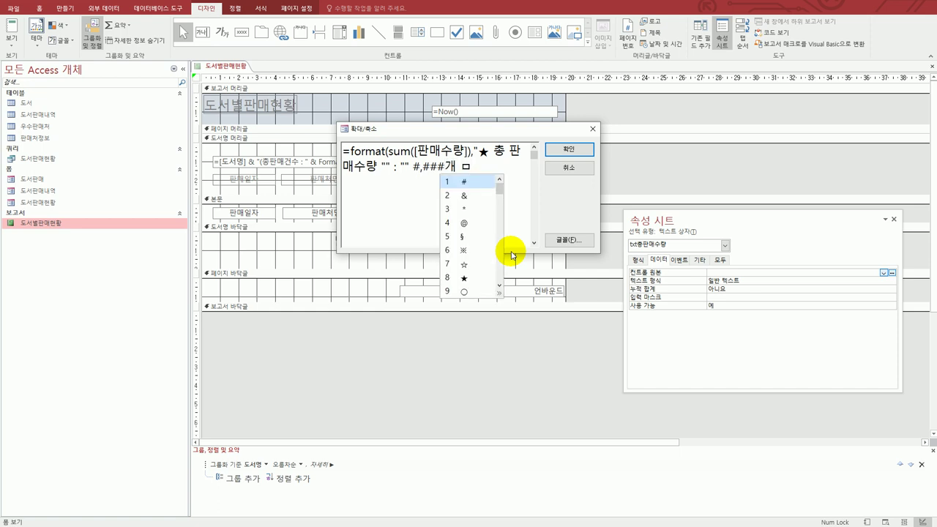
left_click(466, 279)
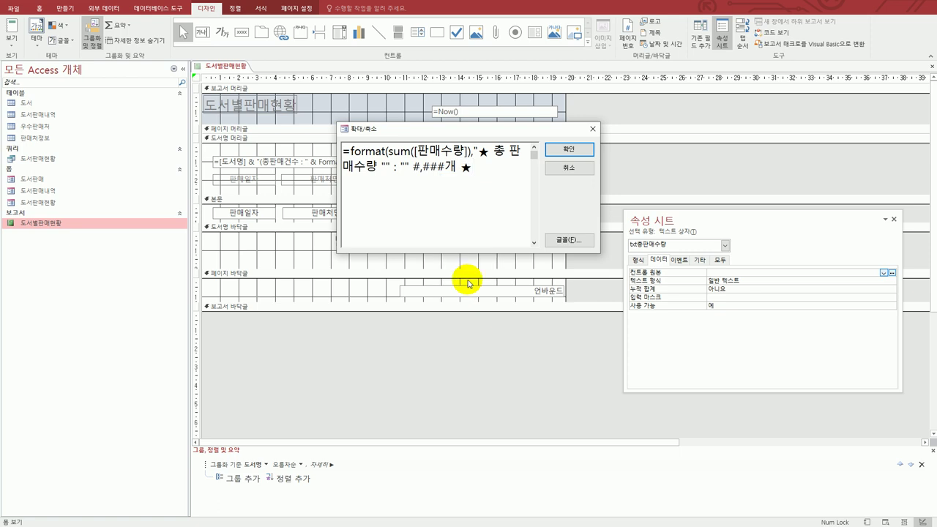
type("\")")
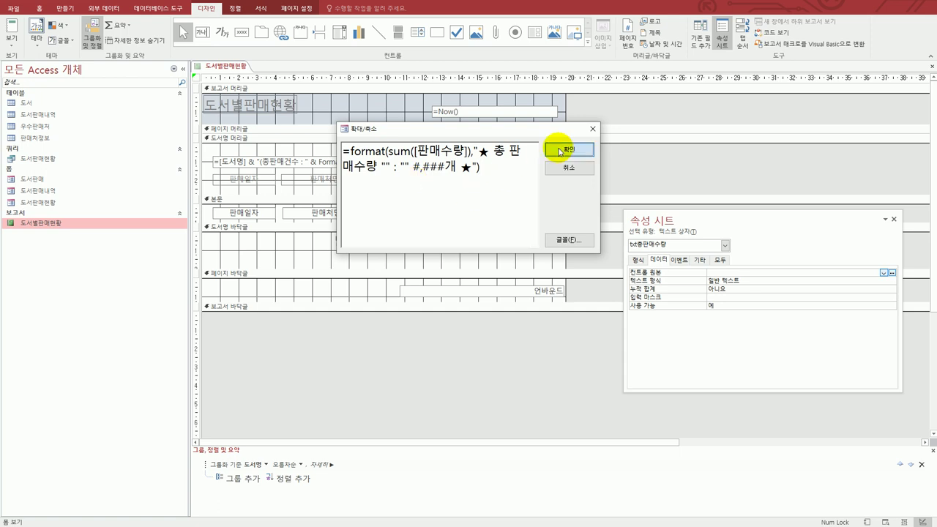
left_click(557, 150)
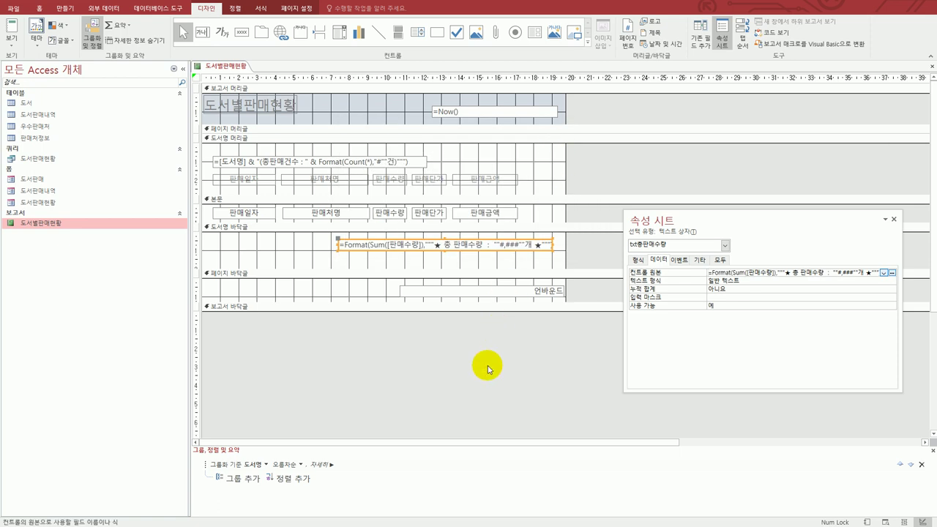
- Read exam instructions ④ and ⑤, and set the 도서명 머리글 section's 반복 실행 구역 property to 예
key("alt+Tab")
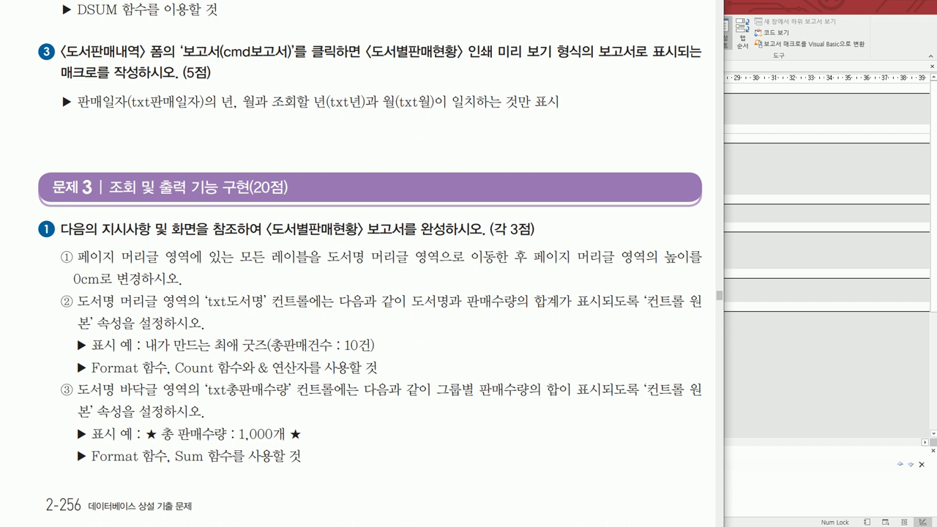
key("Right")
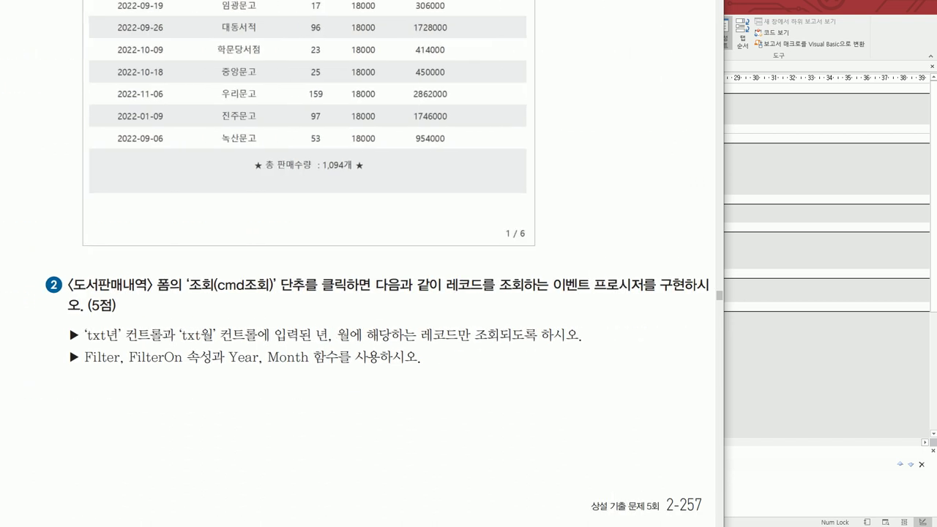
scroll(69, 346, "up", 7)
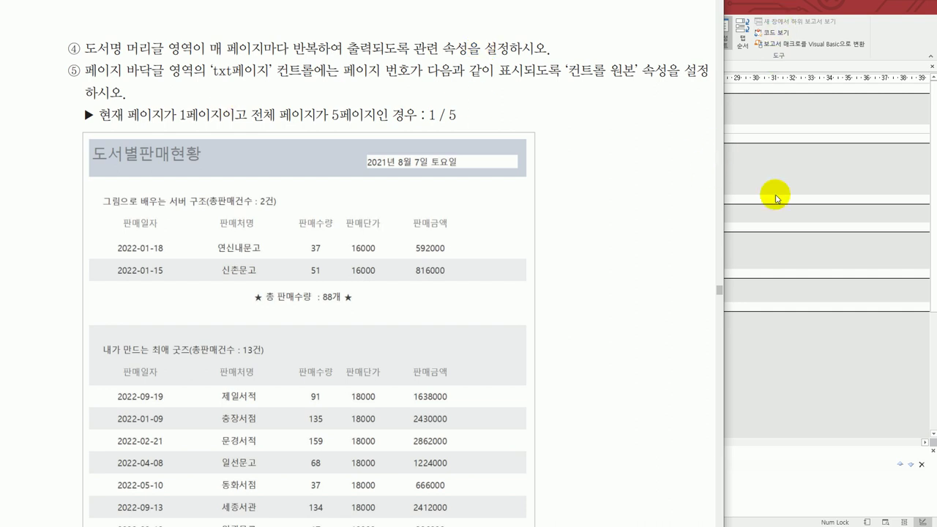
left_click(806, 383)
left_click(307, 138)
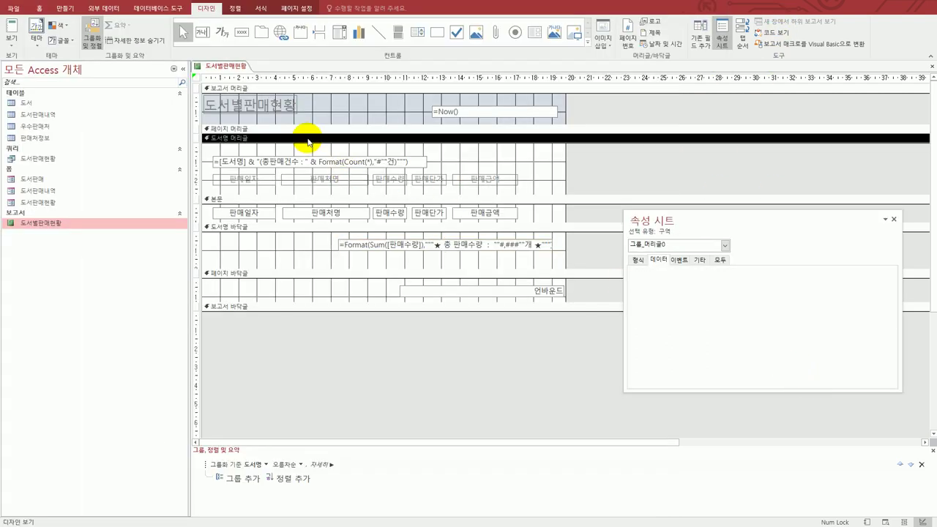
left_click(638, 260)
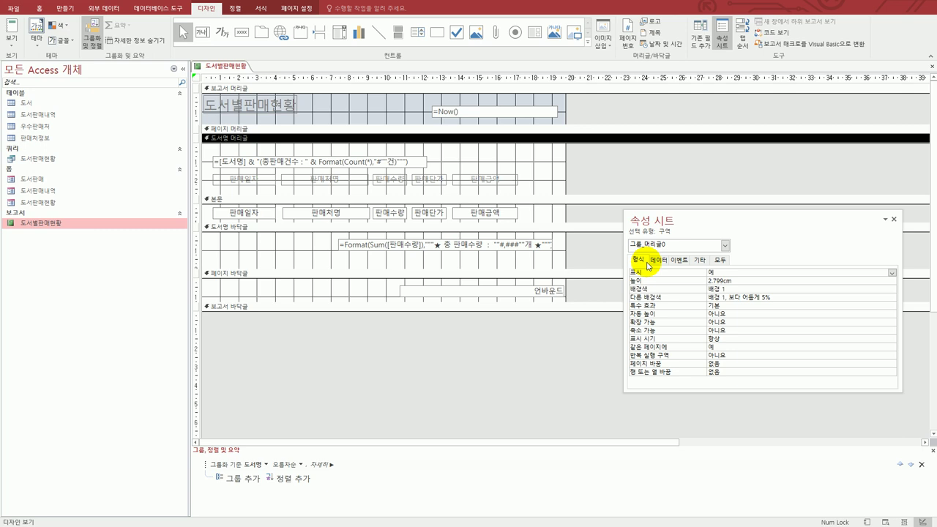
double_click(733, 357)
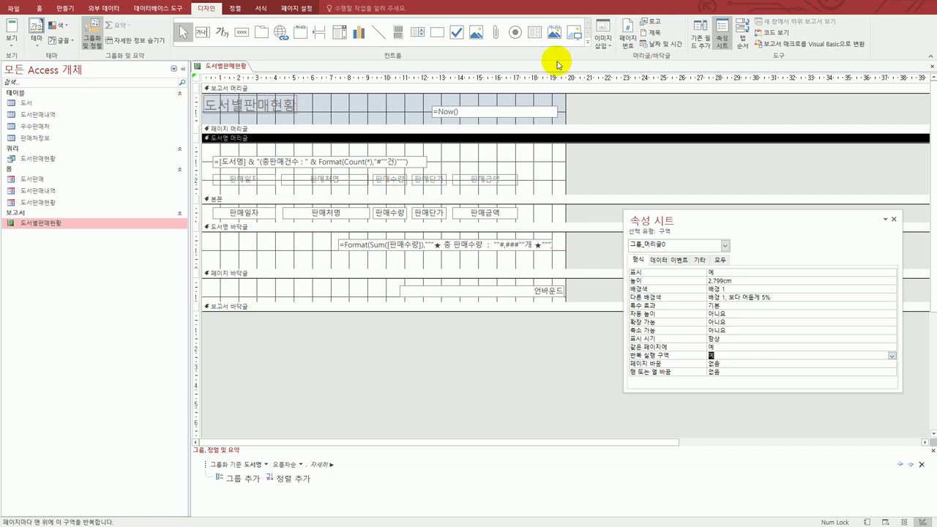
- Check the required page number format and set the control source of txt페이지 in 페이지 바닥글 to =[page] & " / " & [pages]
key("alt+Tab")
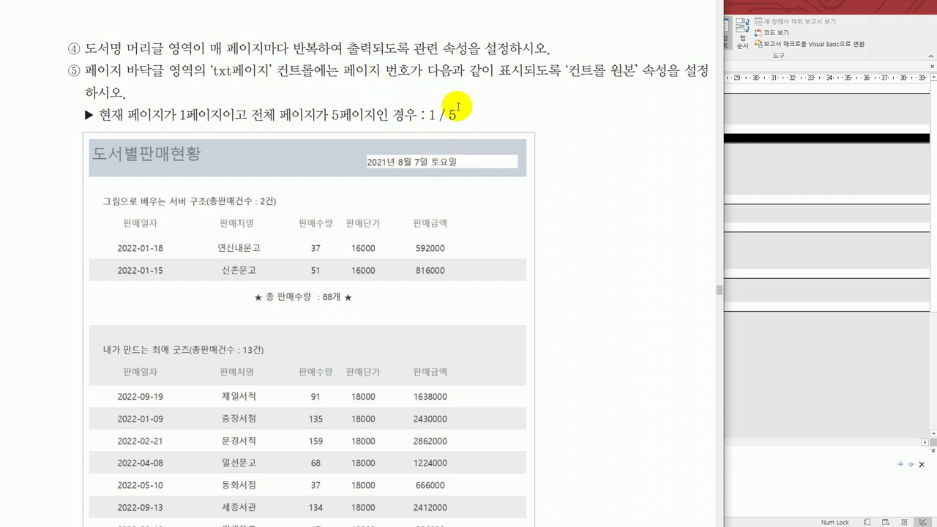
left_click(784, 378)
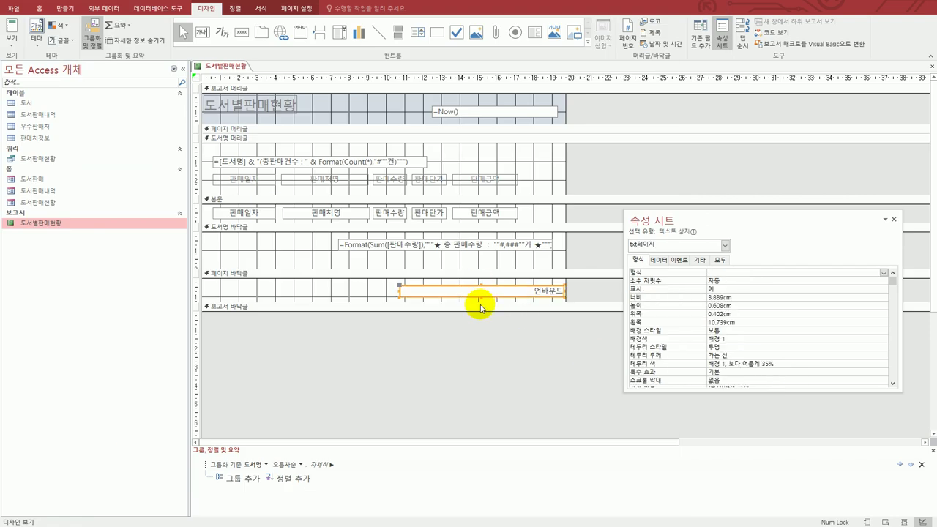
left_click(659, 260)
left_click(723, 273)
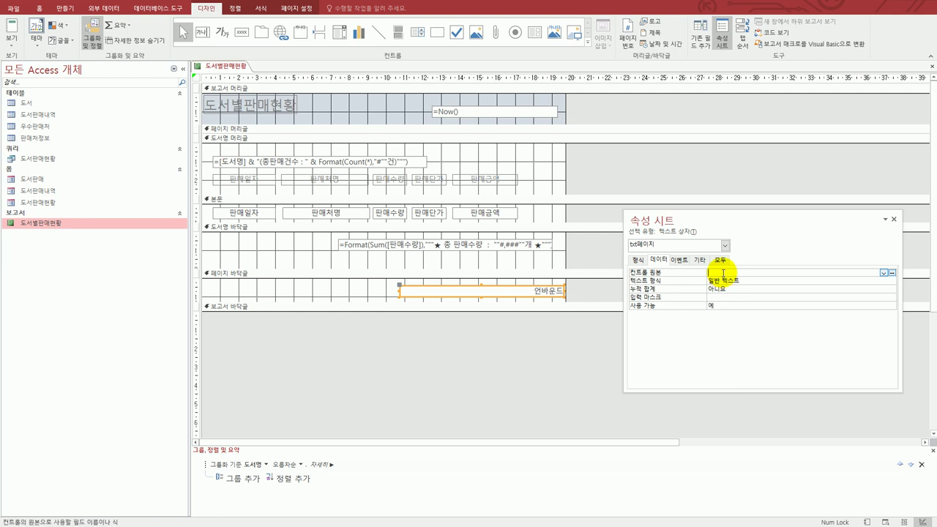
type("=[page]")
type("\" / \" & [pages")
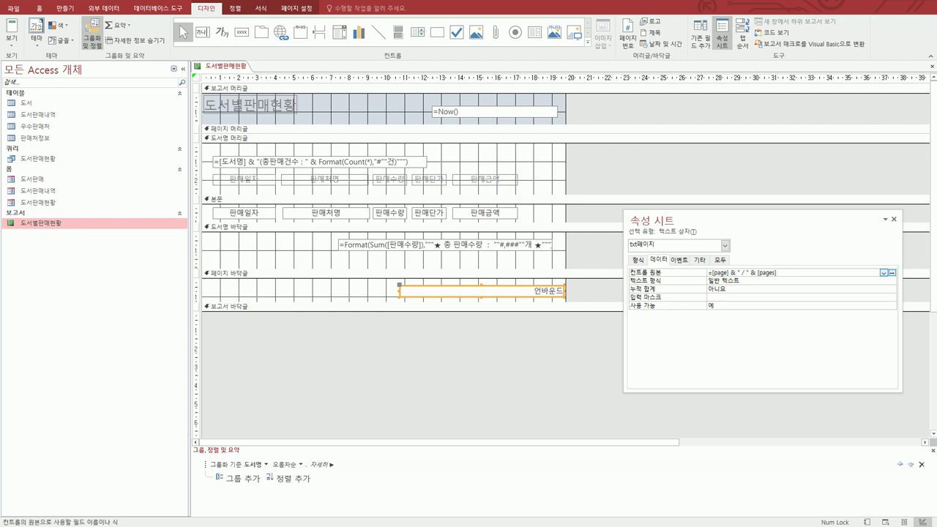
- Compare the 도서별판매현황 report's print preview with the exam's sample down to the page number, and return to design view
key("alt+Tab")
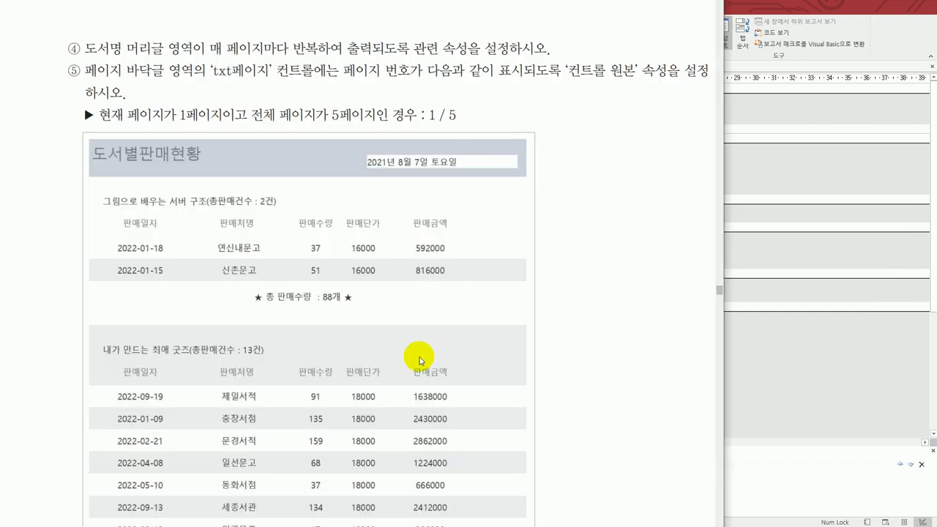
left_click(790, 387)
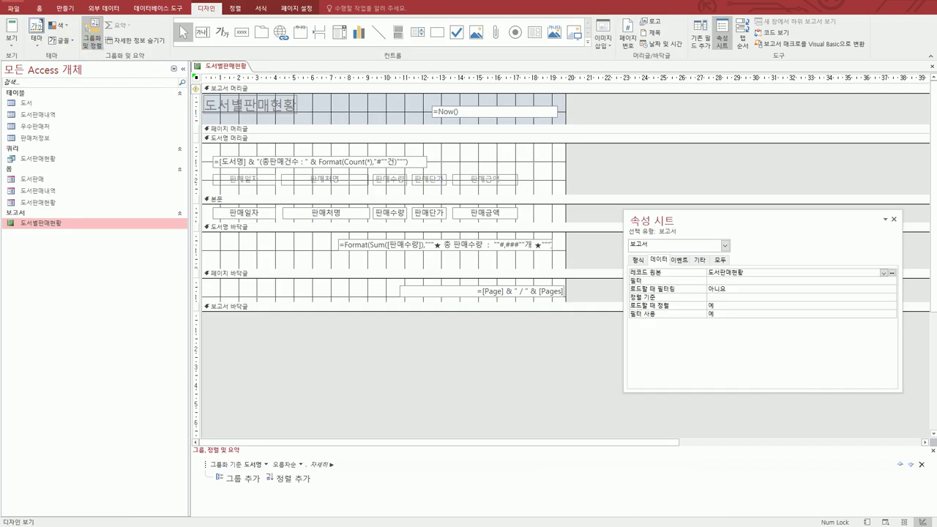
left_click(24, 57)
left_click(32, 77)
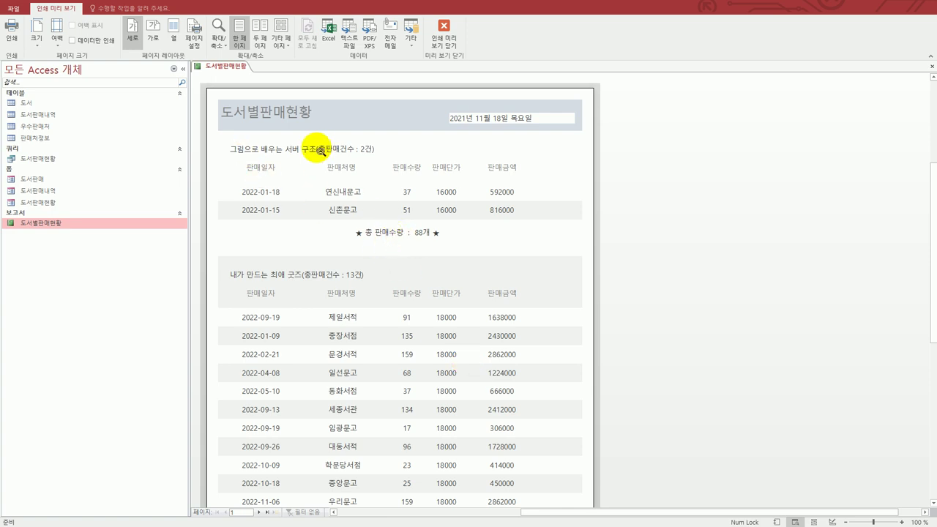
scroll(368, 408, "down", 3)
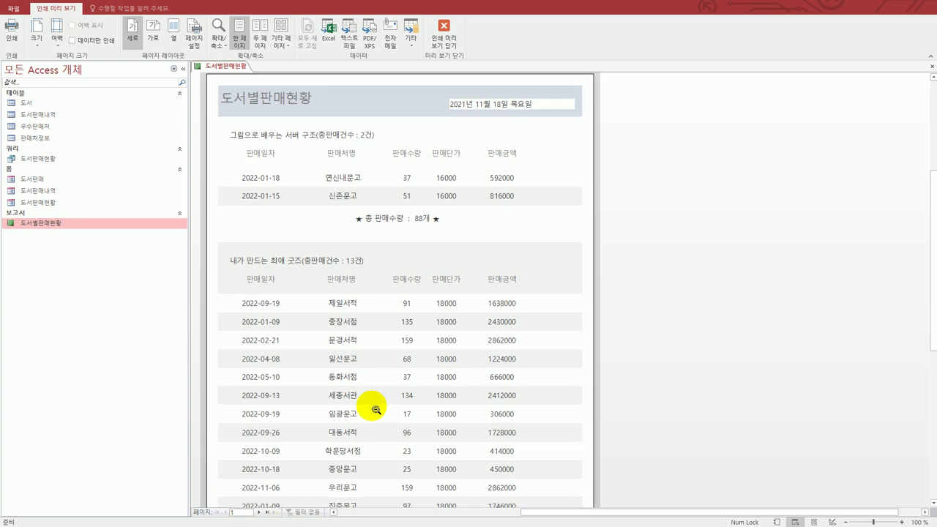
scroll(375, 409, "down", 1)
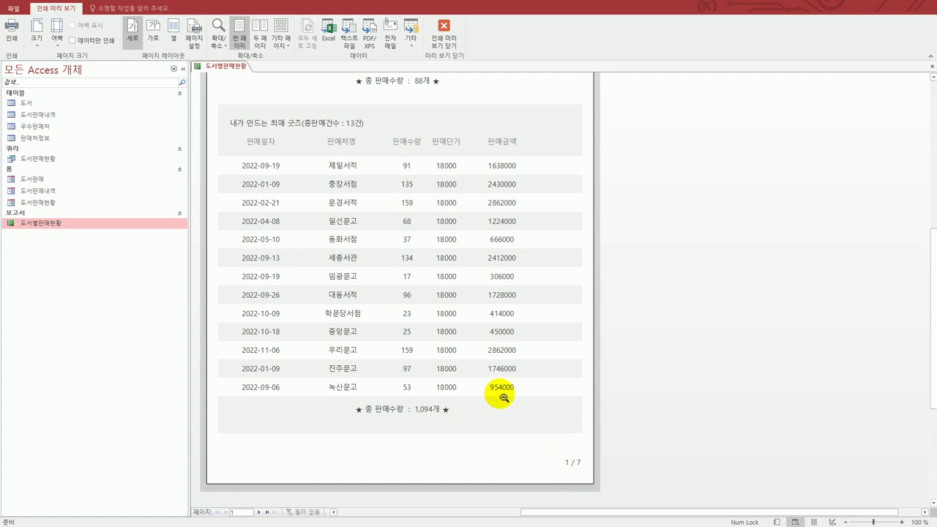
left_click(440, 47)
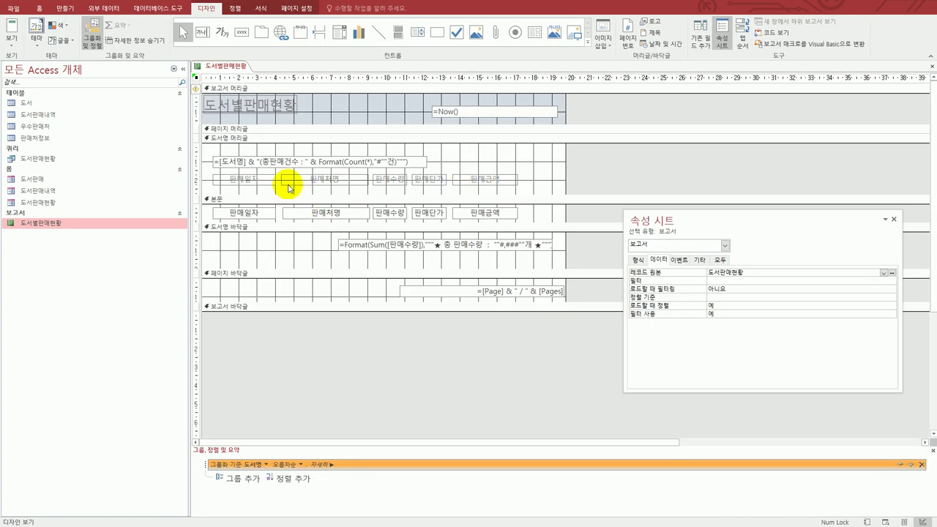
- Move the text box and labels in 도서명 머리글 slightly upward and reduce the section's height
left_click(357, 199)
left_click_drag(370, 196, 370, 211)
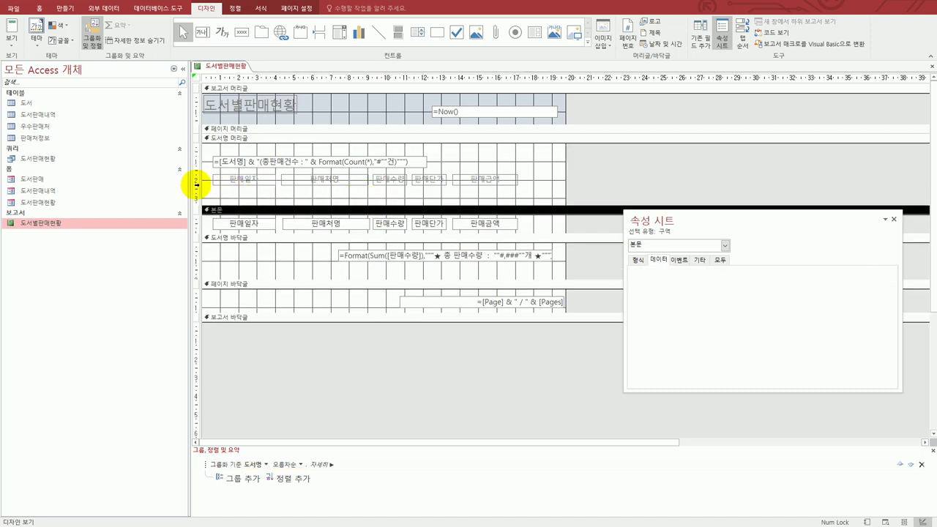
left_click_drag(309, 202, 310, 189)
left_click_drag(196, 155, 196, 187)
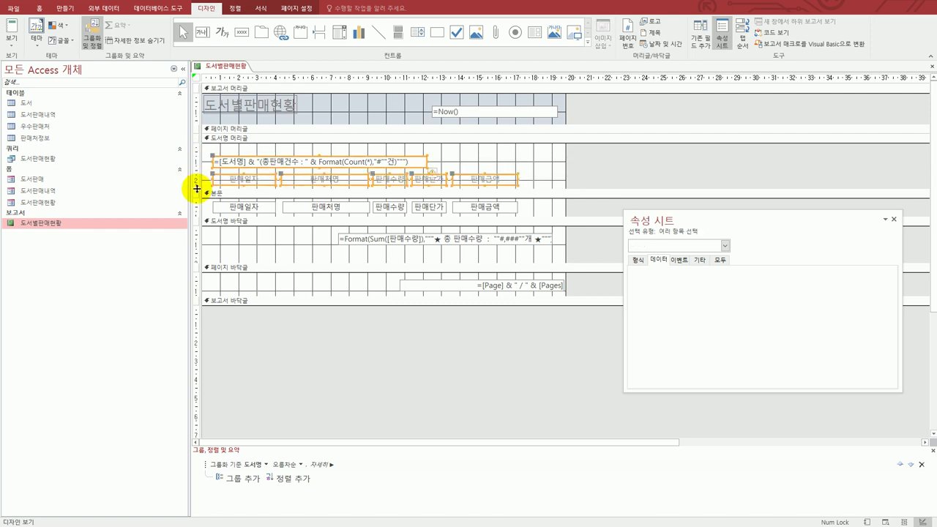
key("Up")
key("Up")
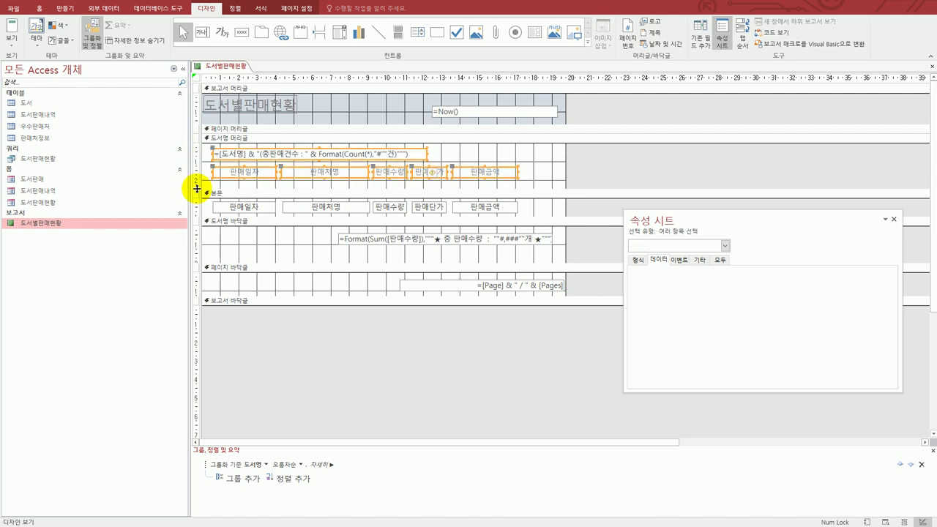
left_click(236, 193)
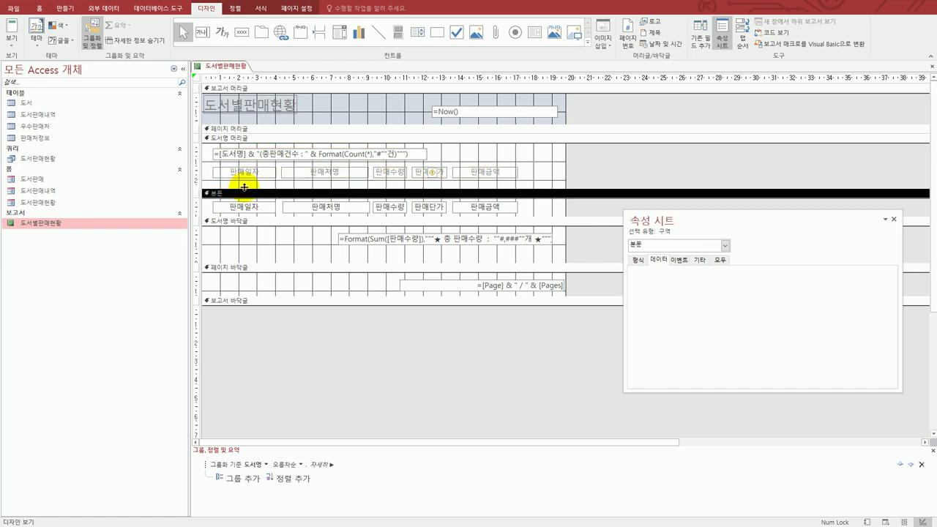
left_click_drag(244, 186, 243, 176)
- Check the report's first page and page number in print preview, and close the 도서별판매현황 report
left_click(12, 36)
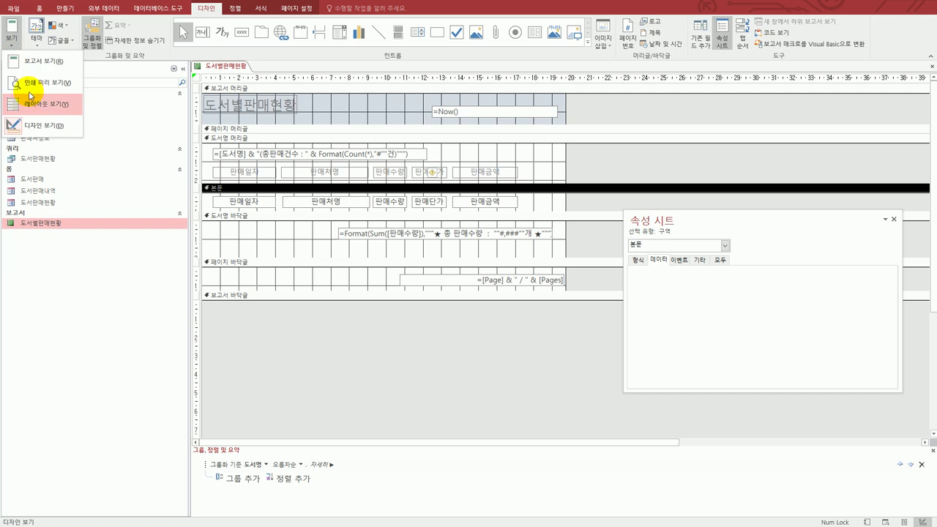
left_click(44, 82)
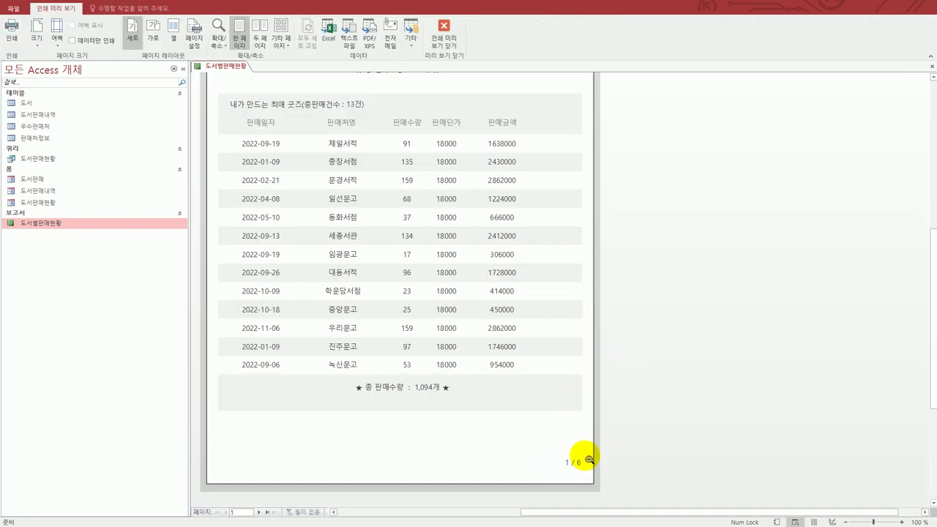
left_click(443, 29)
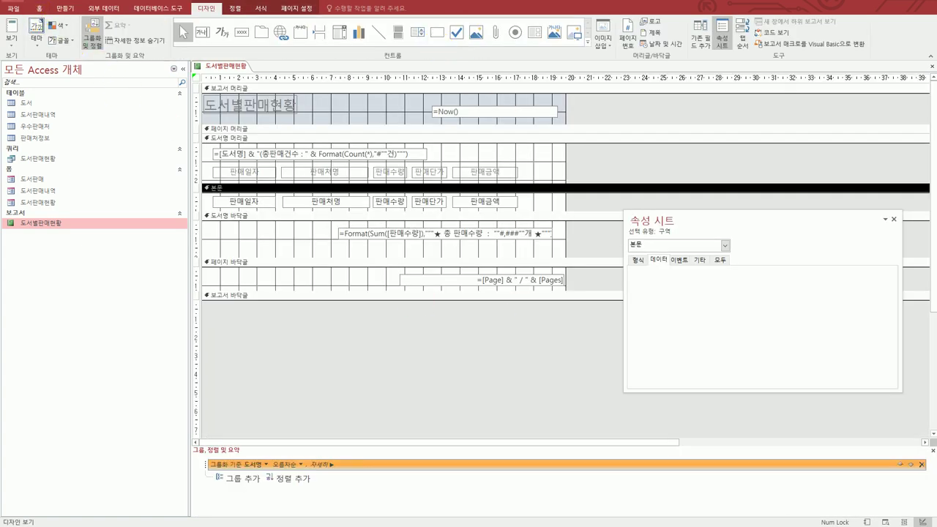
left_click(930, 66)
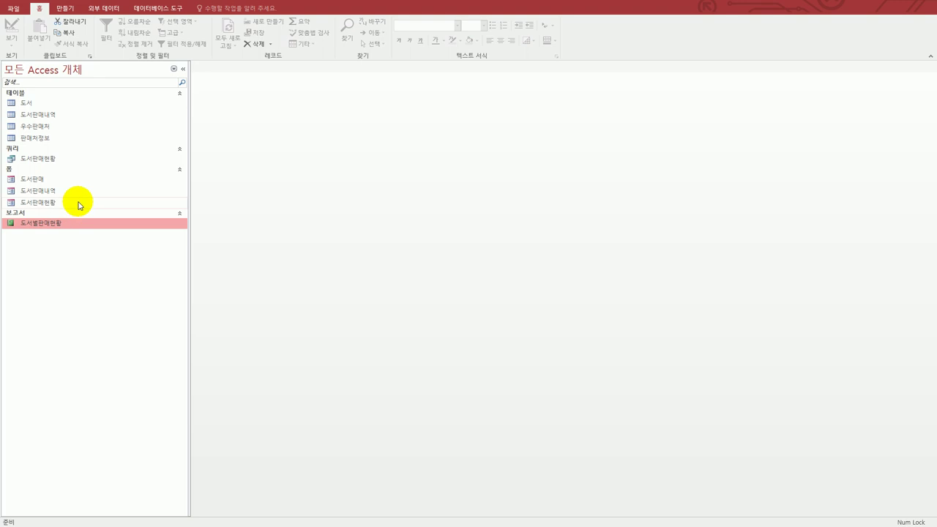
- Open the 도서판매내역 form in design view and read the exam's instructions for the cmd조회 event procedure
left_click(77, 193)
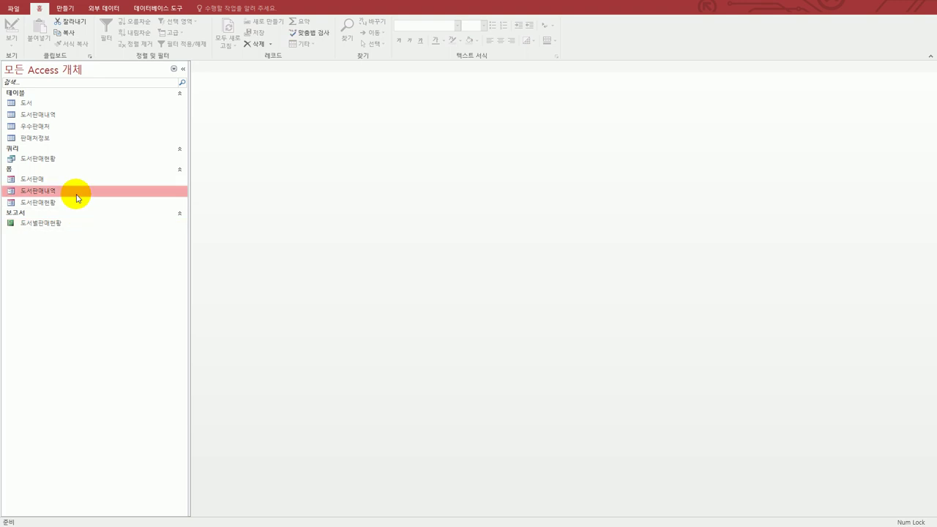
right_click(78, 197)
left_click(111, 222)
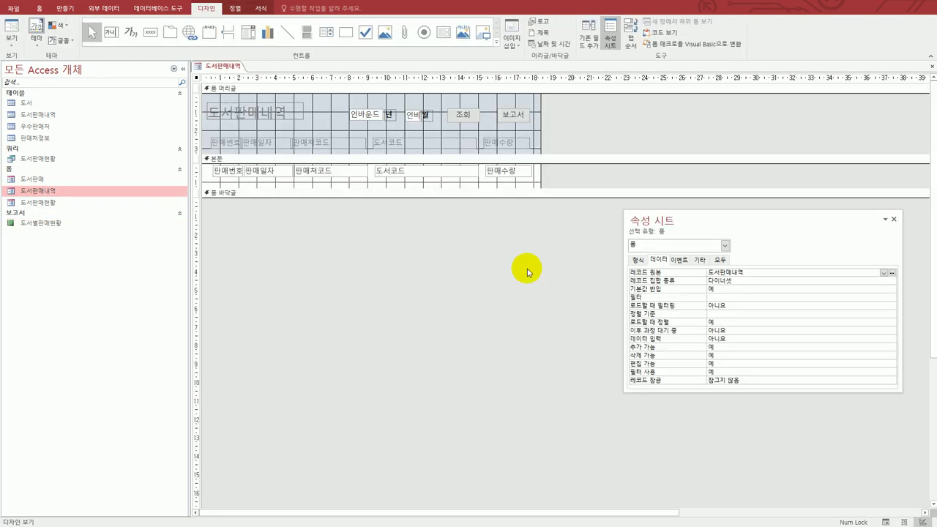
left_click(458, 115)
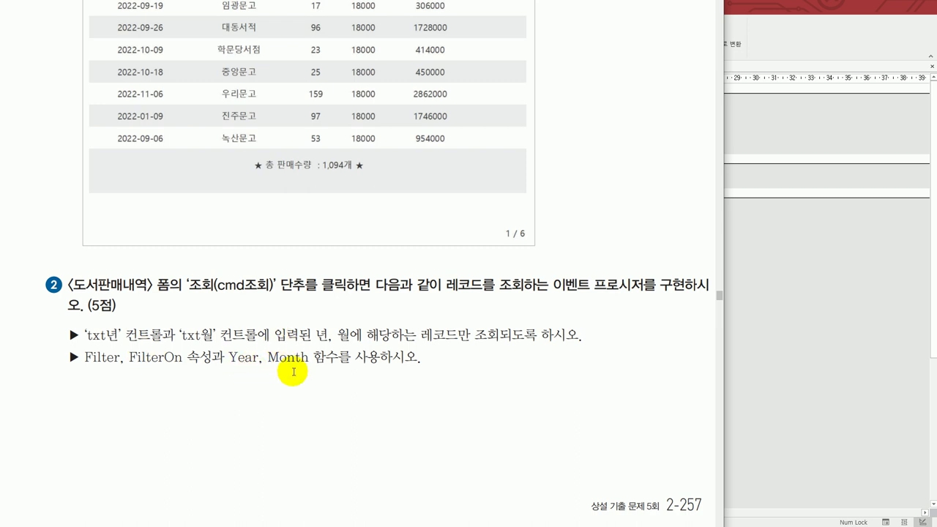
left_click(753, 317)
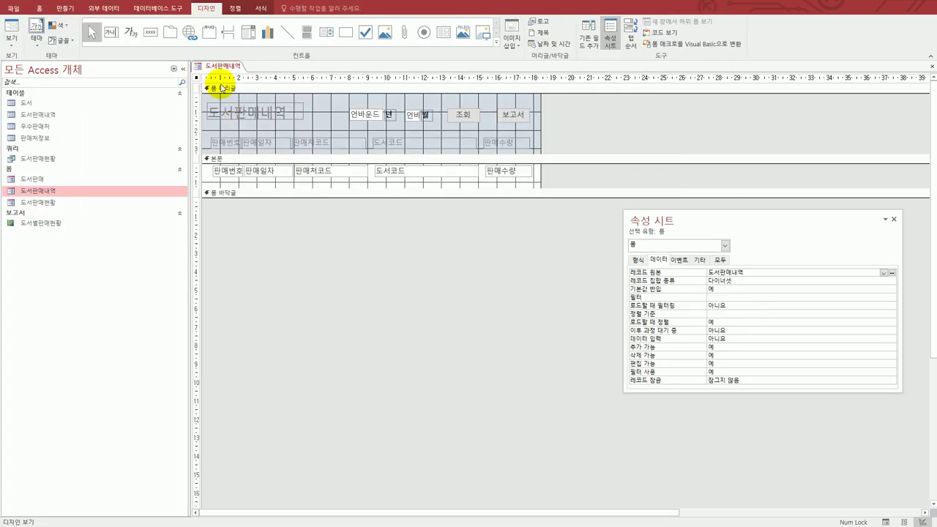
- Set the On Click event of the cmd조회 button to [이벤트 프로시저] and open its procedure in the code editor
left_click(460, 126)
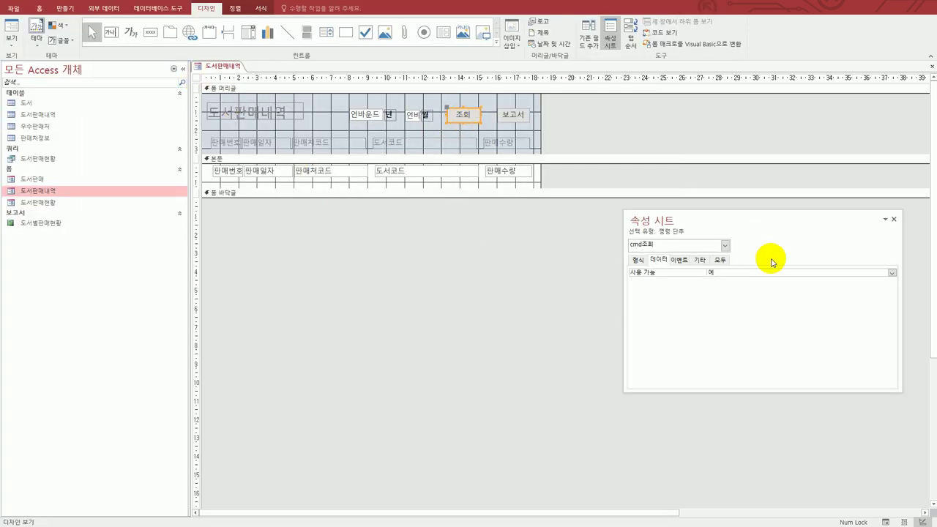
left_click_drag(748, 222, 600, 244)
left_click(528, 279)
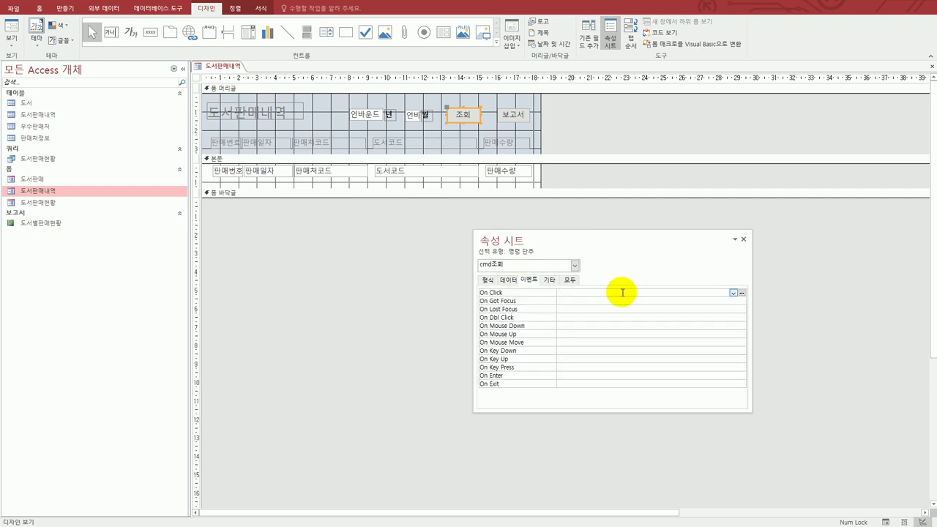
left_click(732, 292)
left_click(727, 301)
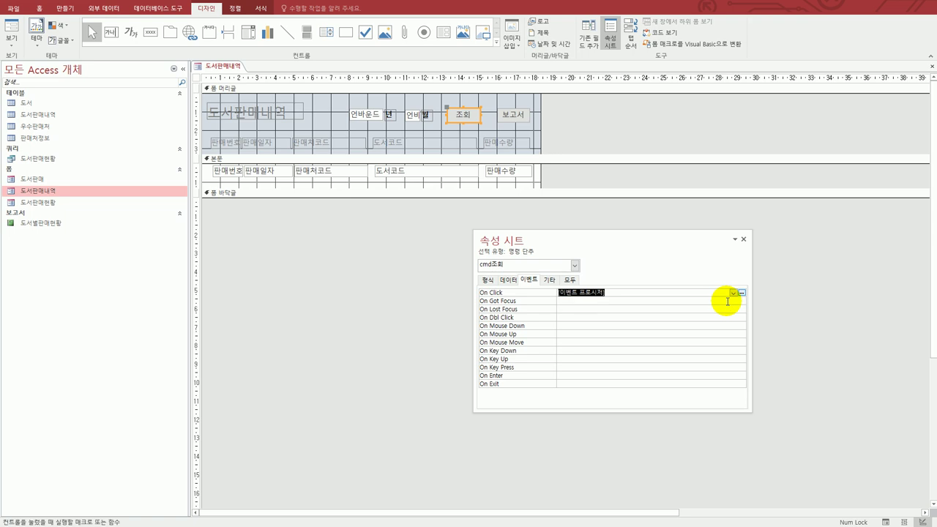
left_click(741, 293)
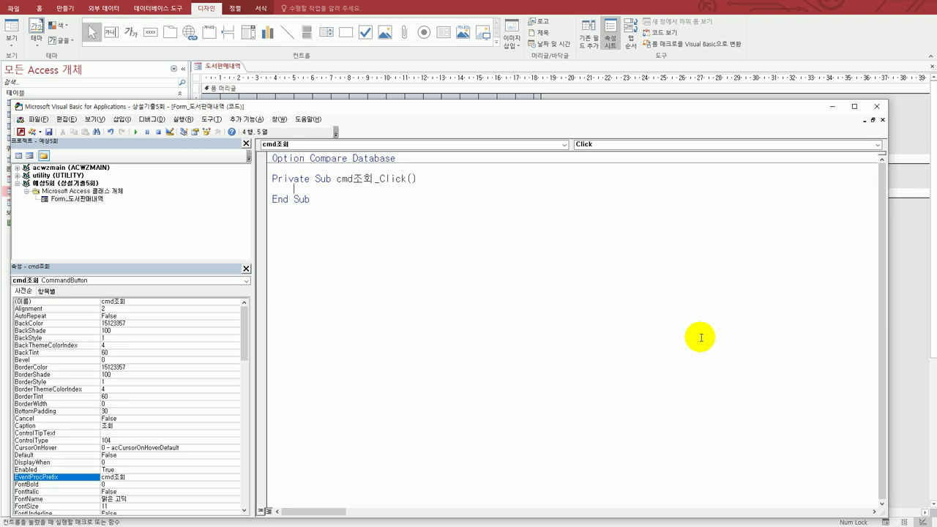
- Begin the cmd조회_Click procedure with Me.Filter = "year([판매일자]) =" & txt년 &
type("me.fi")
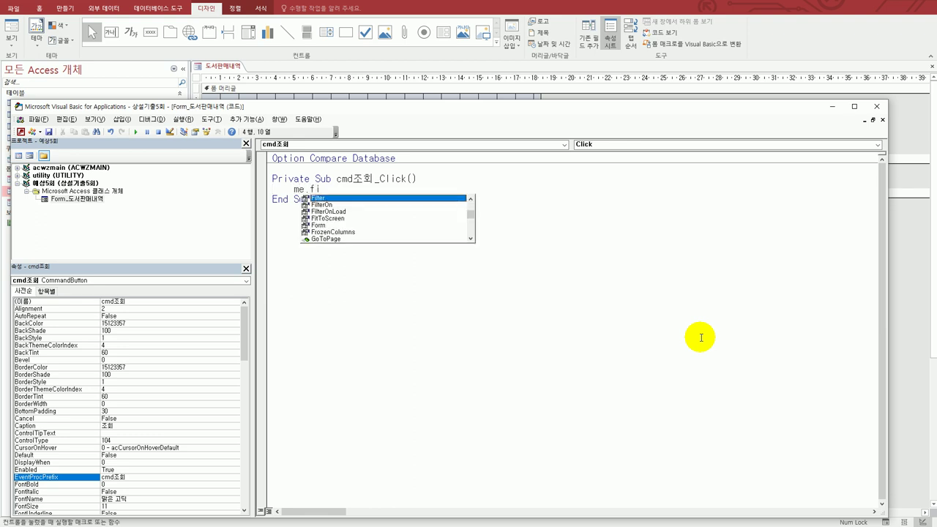
type(" =")
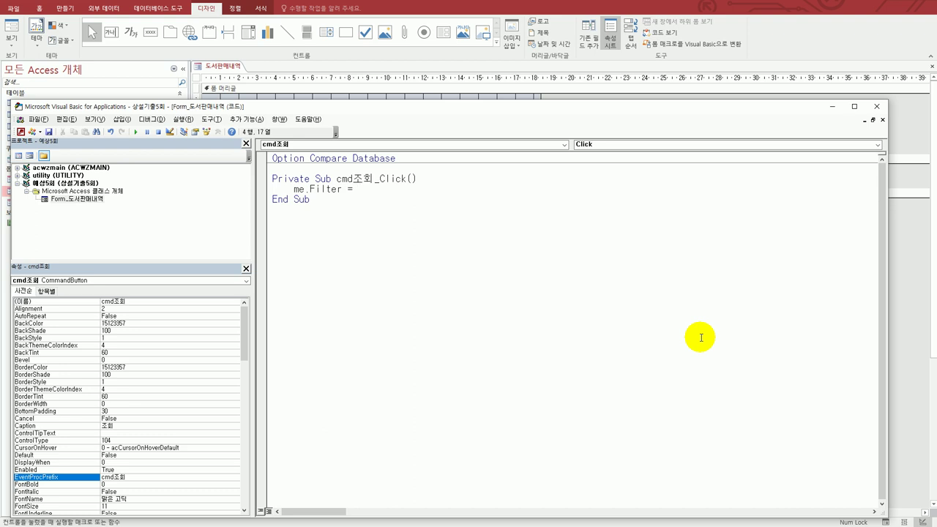
type("\"year([판매일자]) =\" & txt년 &")
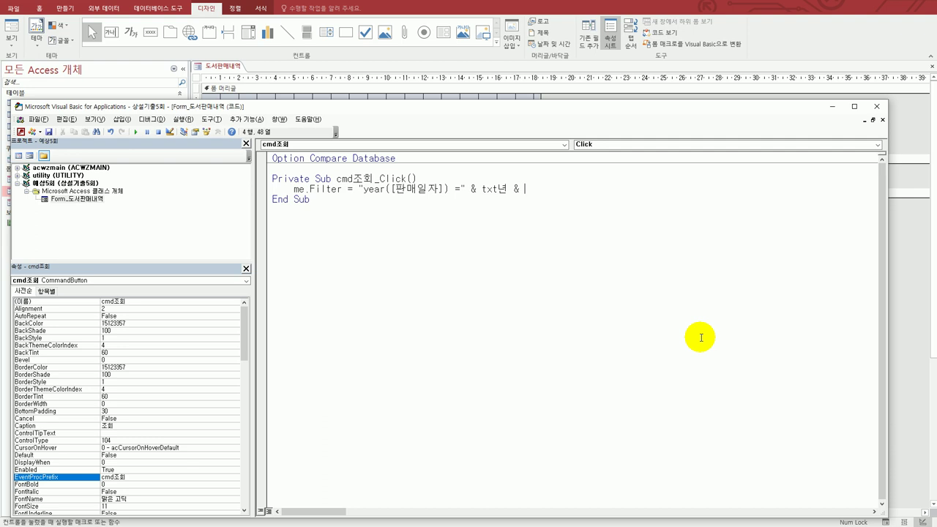
- Complete the filter expression with the month condition "and month([판매일자]) = " & txt월
type("\"")
type("an")
key("BackSpace")
type("and ")
type("month([")
type("판매일자")
type("]")
type(") = ")
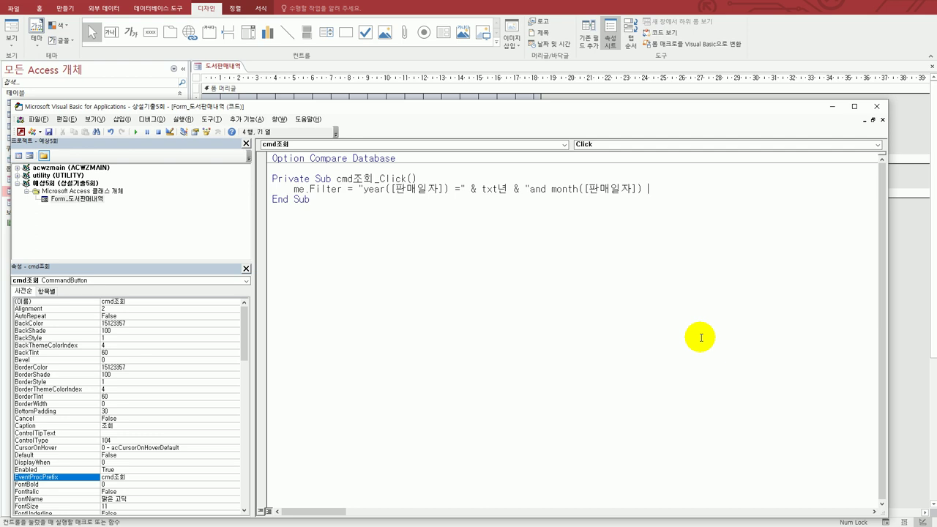
type("\" & txt월")
key("Return")
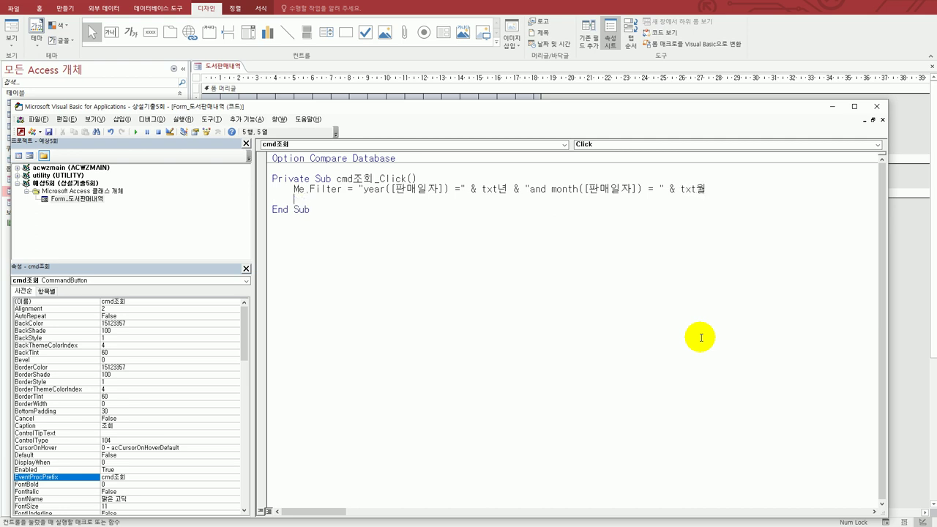
- Add the line Me.FilterOn = True to the procedure and close the code editor
type("me.f")
type("i")
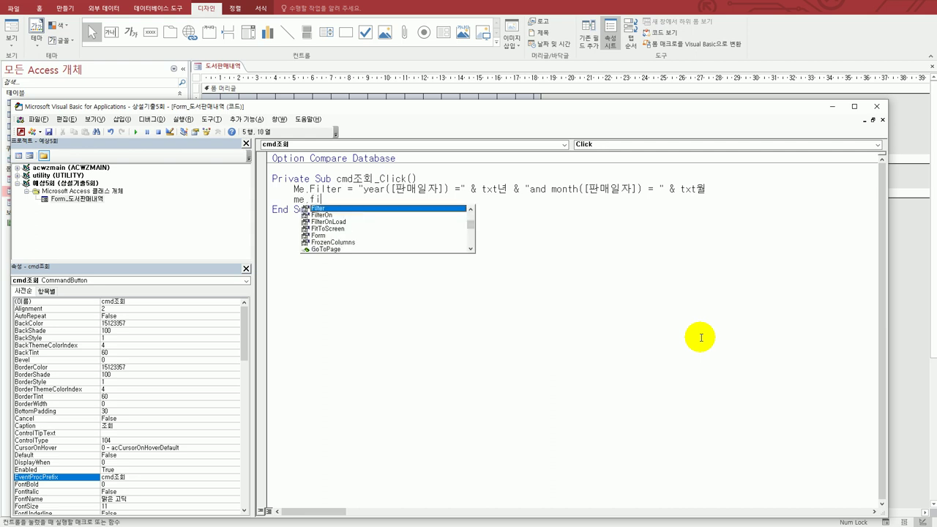
type("t")
key("BackSpace")
type("l")
key("Down")
key("Tab")
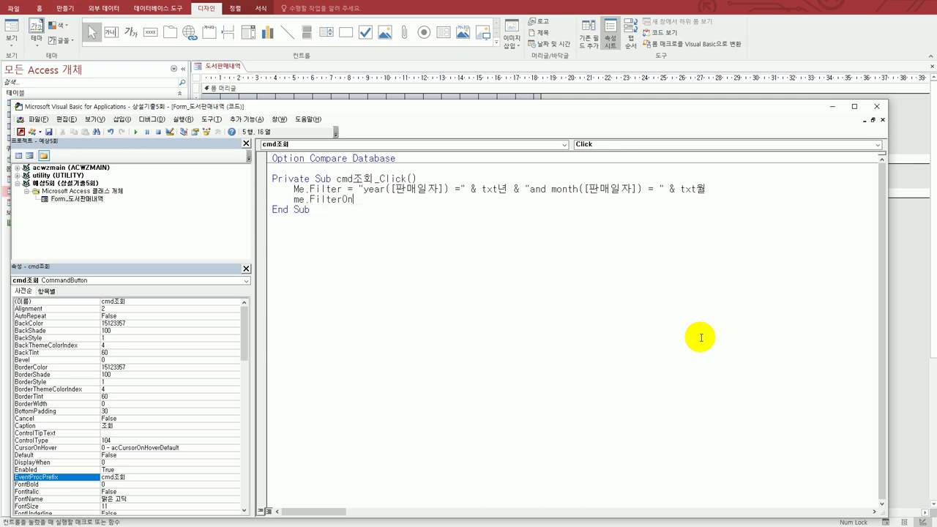
type("= true")
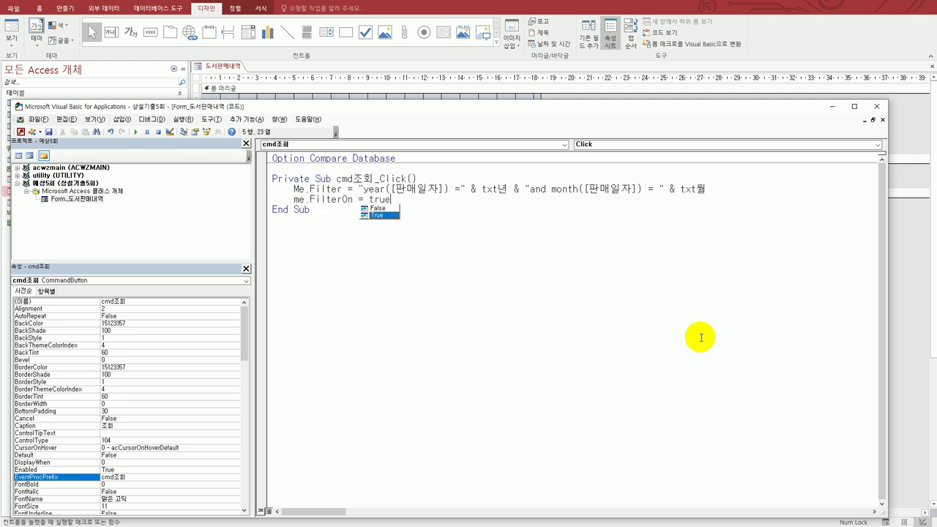
key("Return")
key("Return")
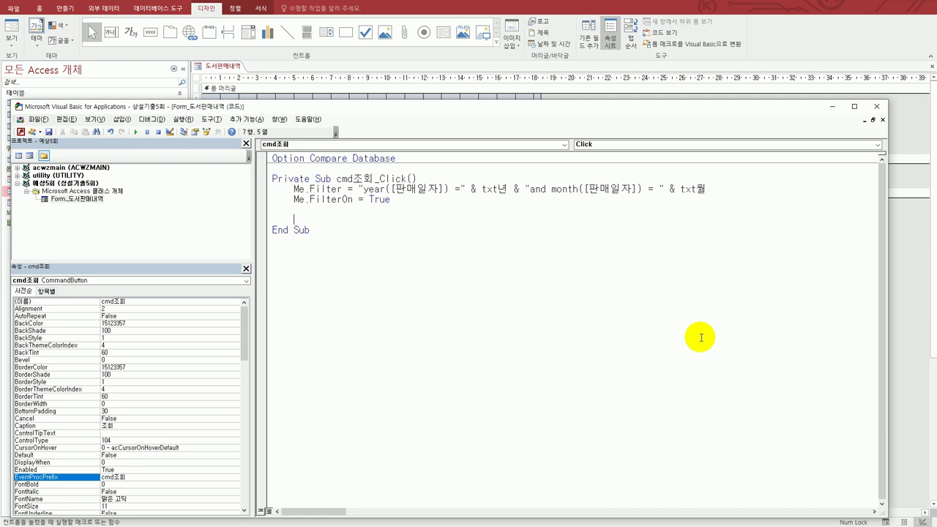
left_click(877, 111)
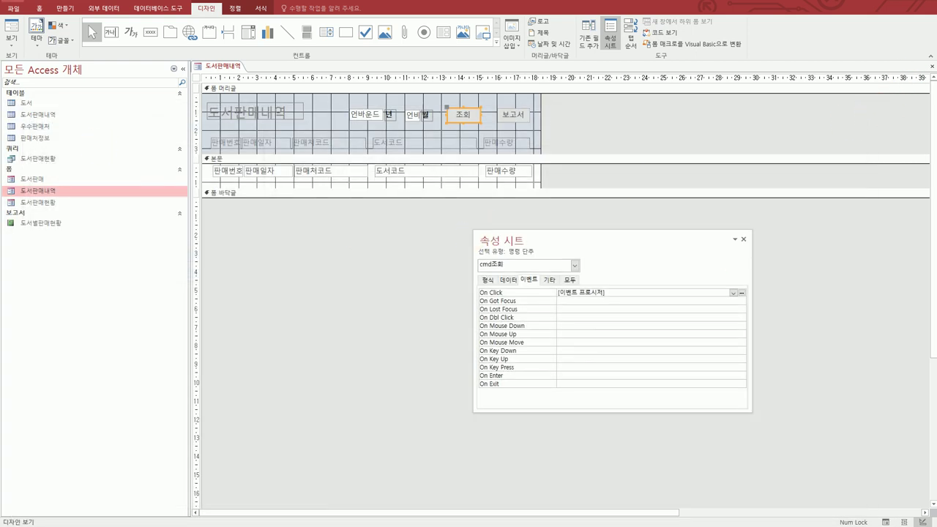
- Test the 조회 button in form view with year 2022 and month 5, and close the 도서판매내역 form
left_click(11, 30)
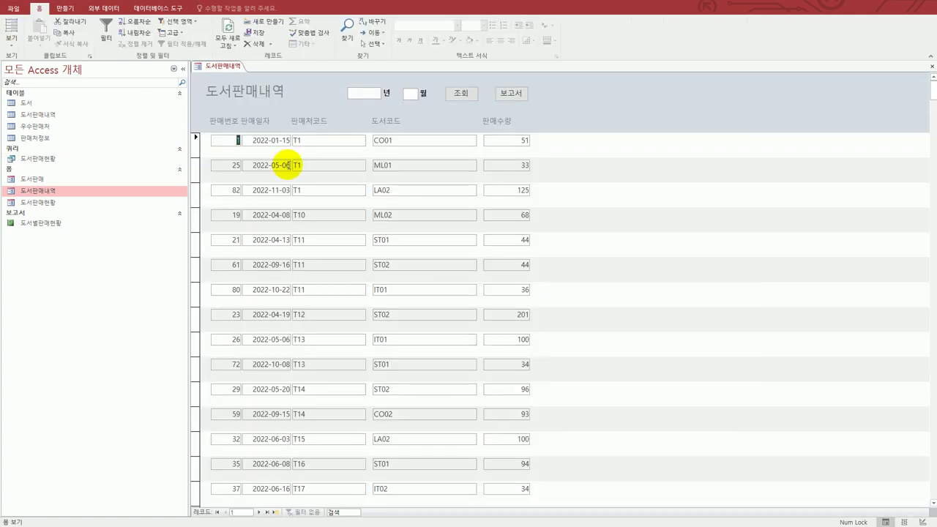
left_click(367, 93)
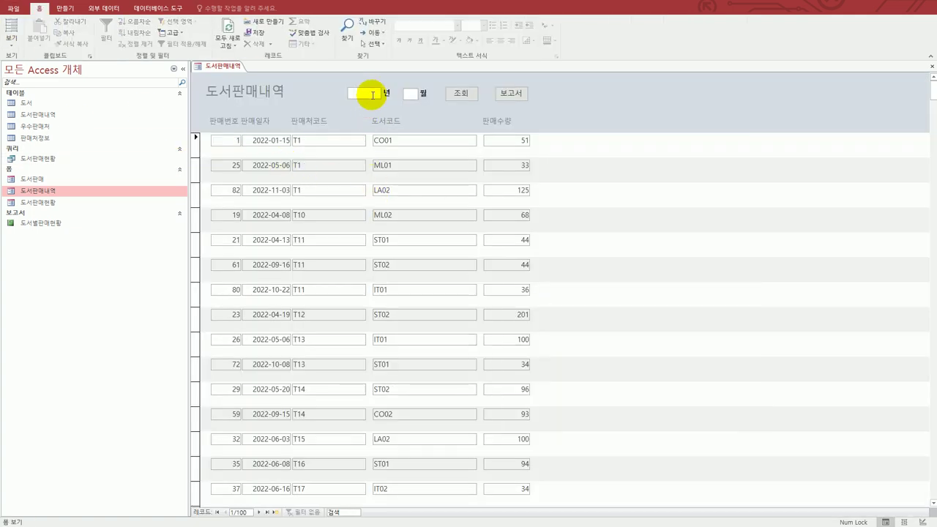
type("2022")
left_click(406, 95)
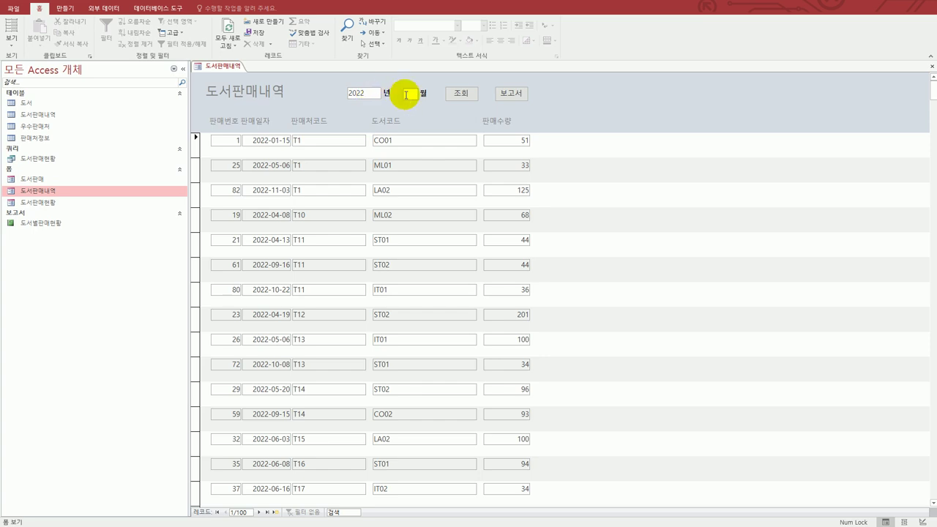
type("5")
left_click(384, 93)
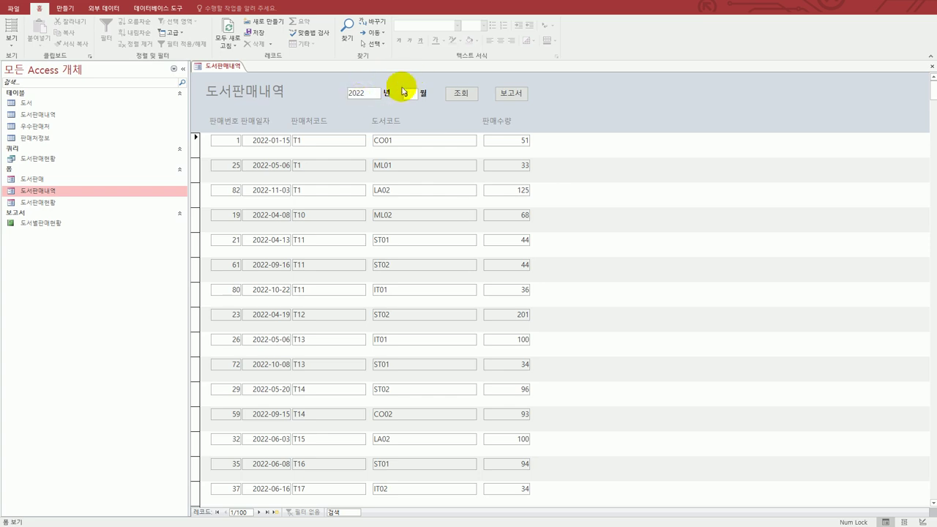
left_click(461, 93)
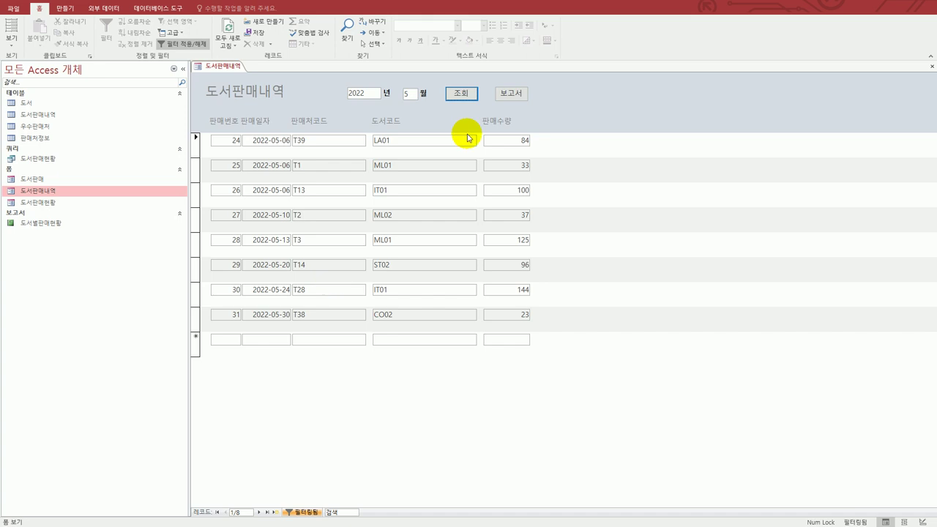
left_click(931, 67)
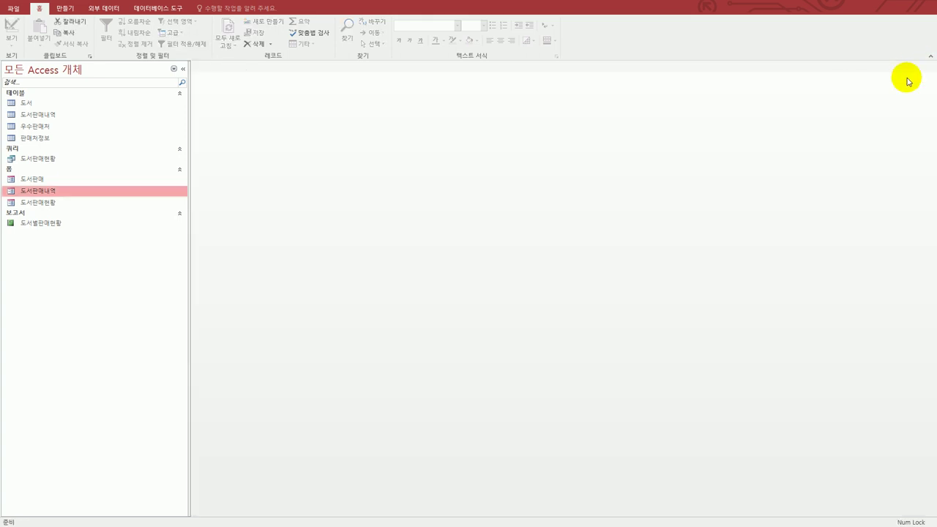
- Read the exam's problem 4 instructions for the 판매일자조회 query and return to the database
key("alt+Tab")
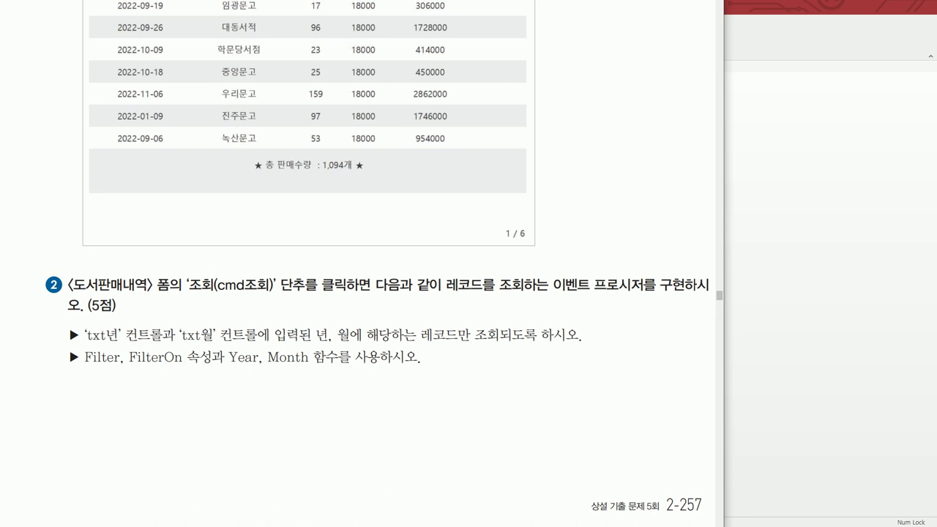
left_click_drag(69, 347, 579, 347)
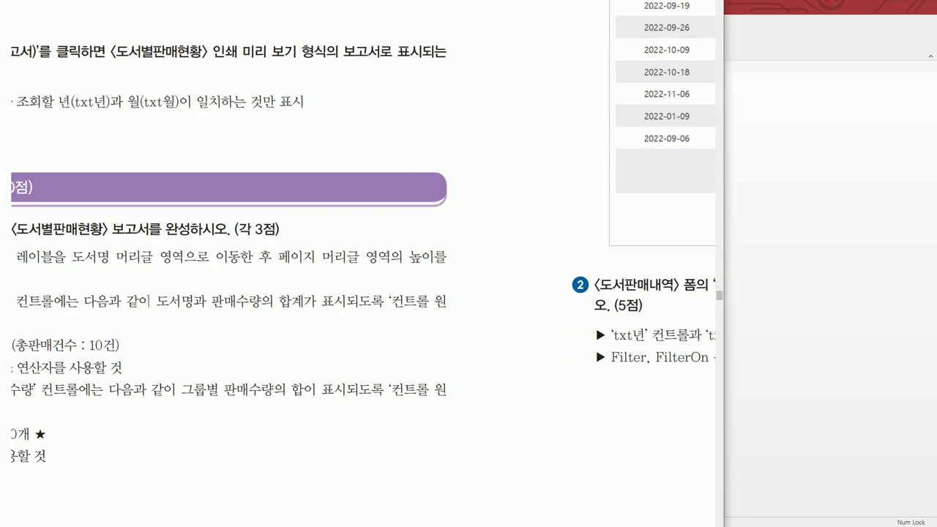
scroll(358, 264, "down", 1)
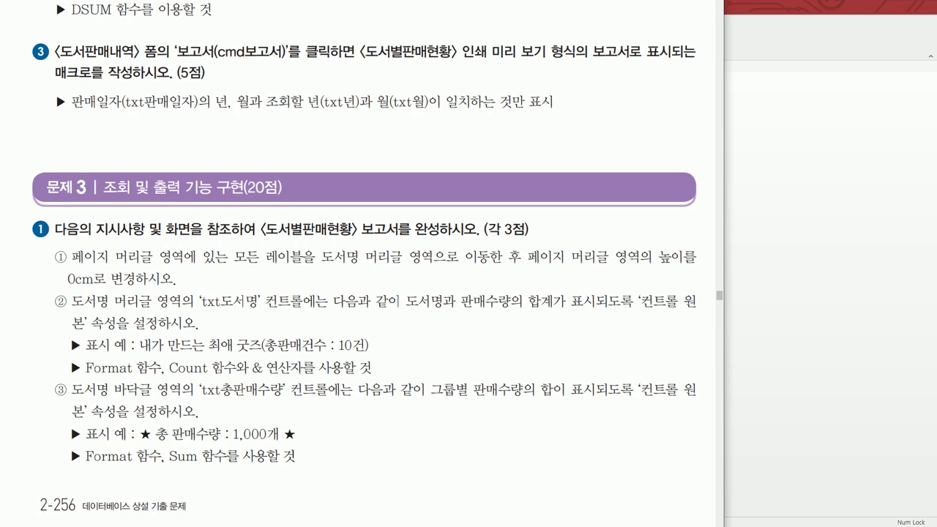
scroll(358, 263, "down", 5)
scroll(71, 54, "down", 6)
scroll(56, 445, "up", 3)
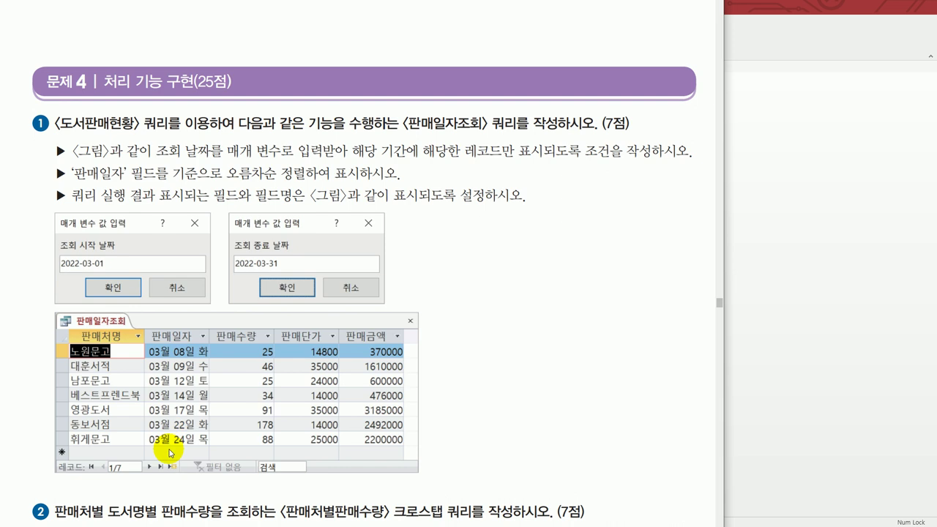
left_click(793, 349)
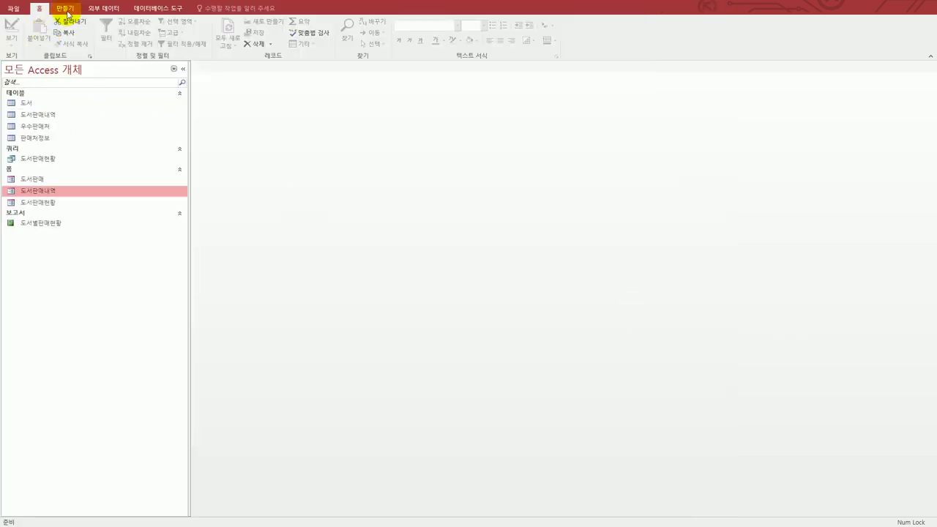
- Create a new query in design view based on the 도서판매현황 query
left_click(65, 8)
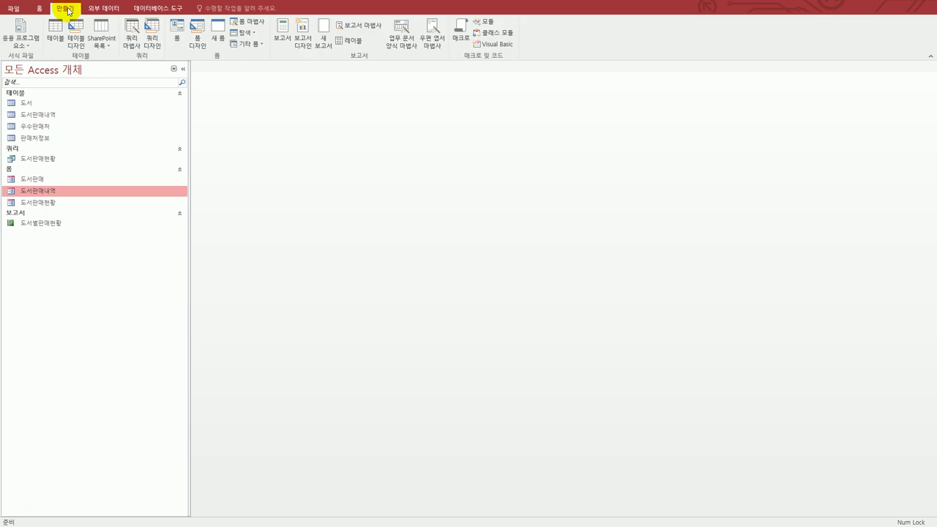
left_click(153, 37)
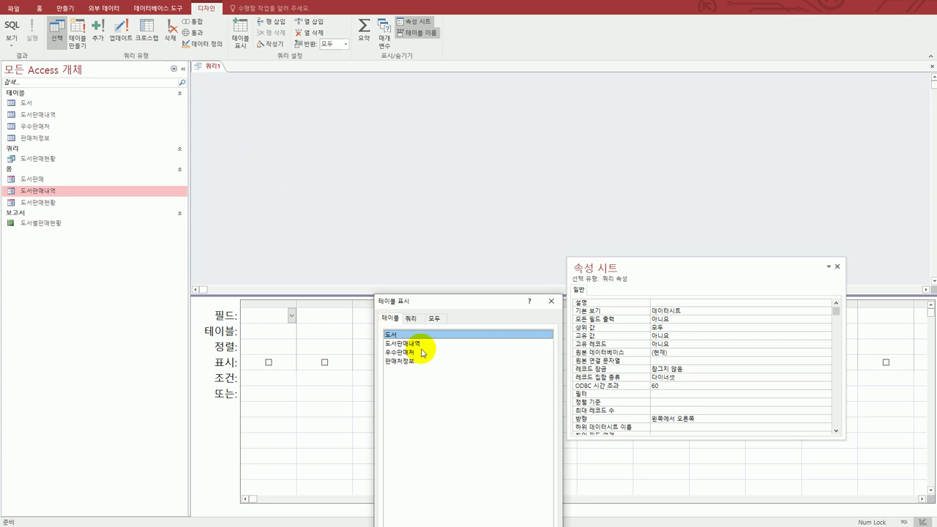
left_click(411, 319)
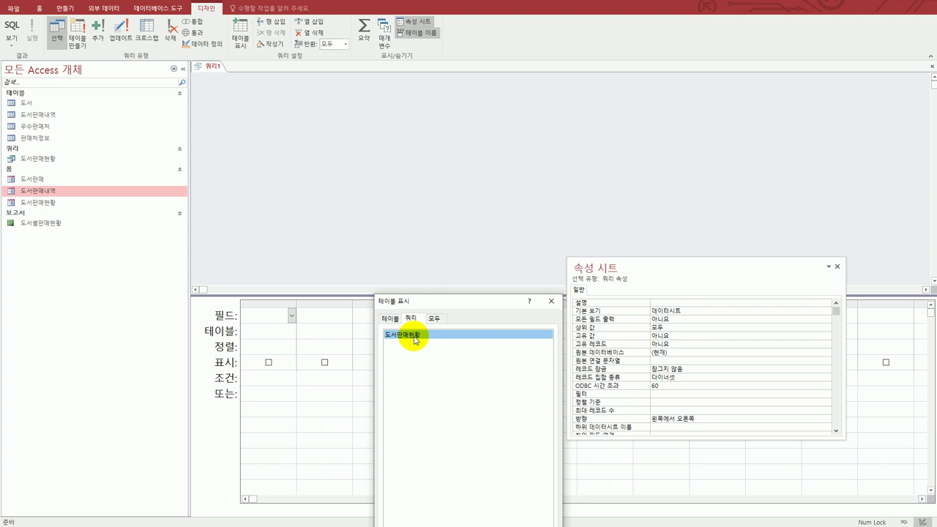
double_click(414, 339)
left_click(552, 306)
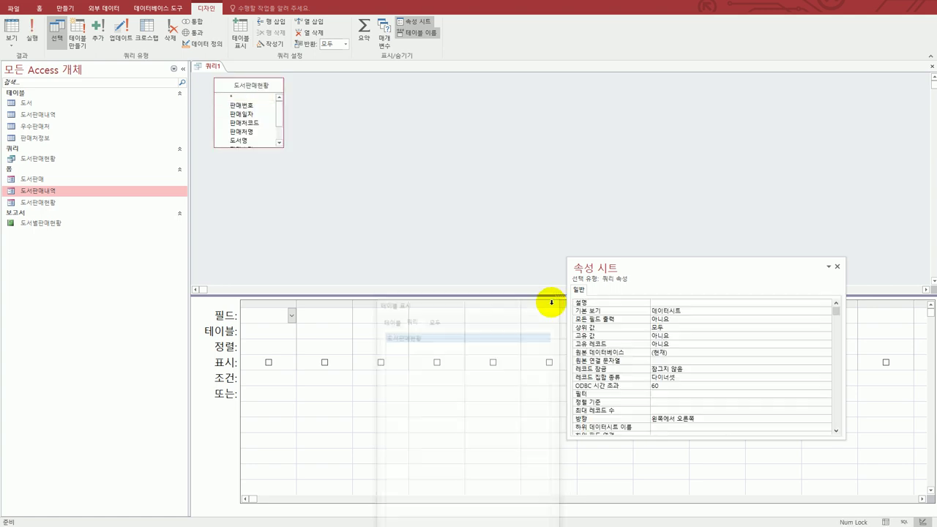
- Add the fields 판매처명, 판매일자, 판매수량, 판매단가 and 판매금액 to the query grid
double_click(262, 132)
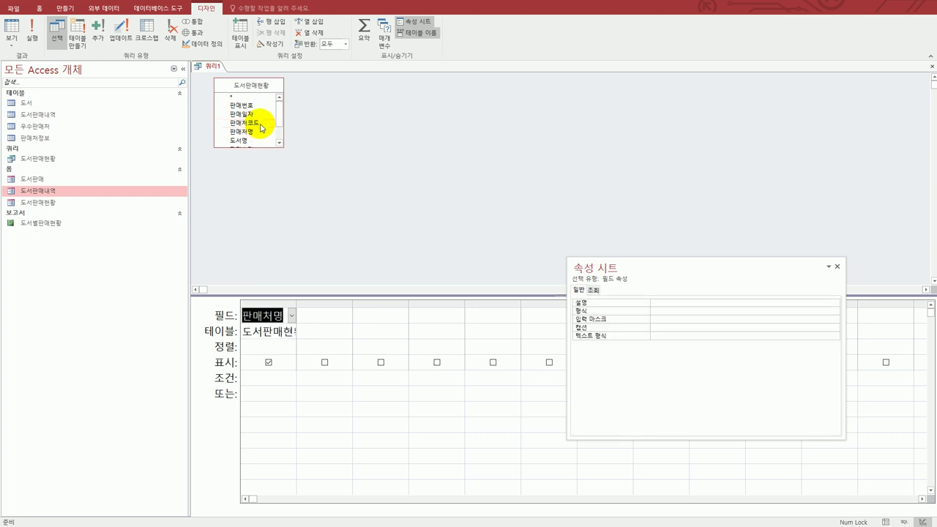
double_click(261, 116)
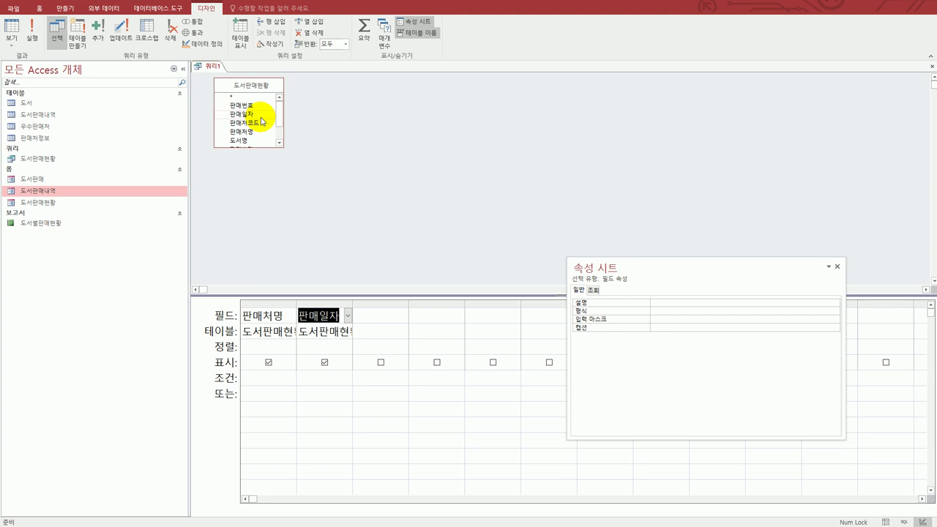
left_click_drag(278, 115, 280, 132)
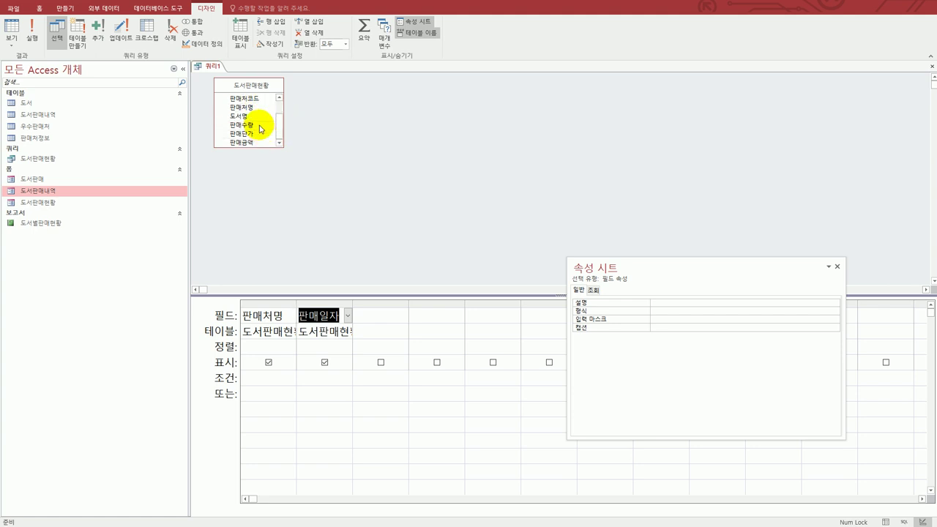
double_click(261, 126)
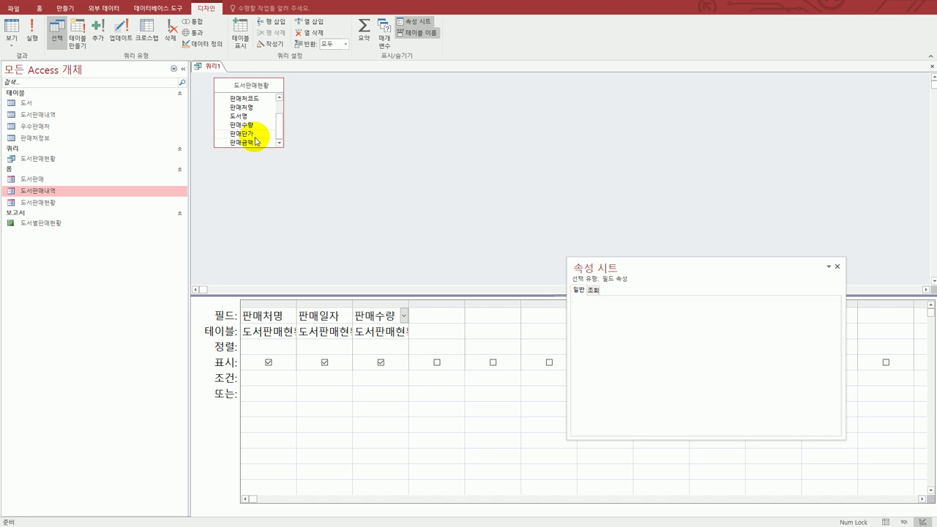
double_click(257, 132)
left_click(255, 143)
double_click(256, 143)
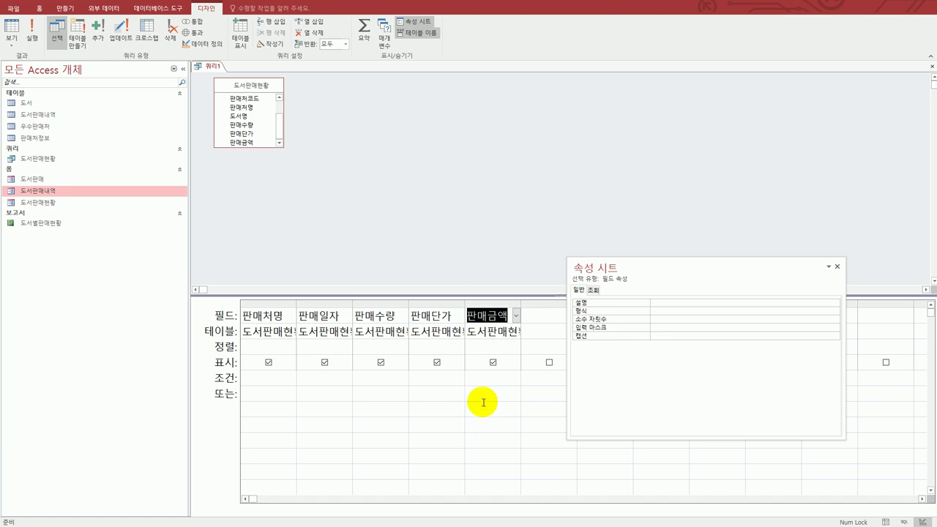
- Sort the query by 판매일자 in ascending order (오름차순)
left_click(337, 350)
left_click(348, 347)
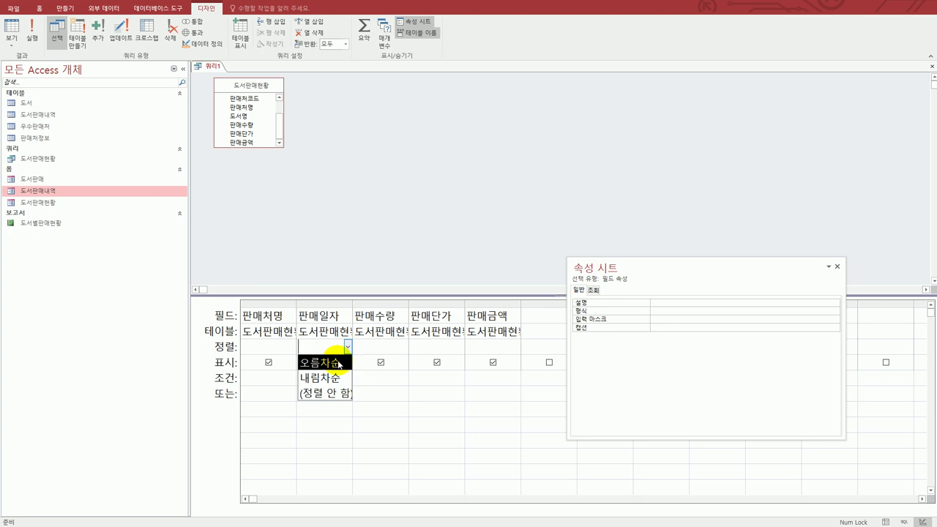
left_click(331, 360)
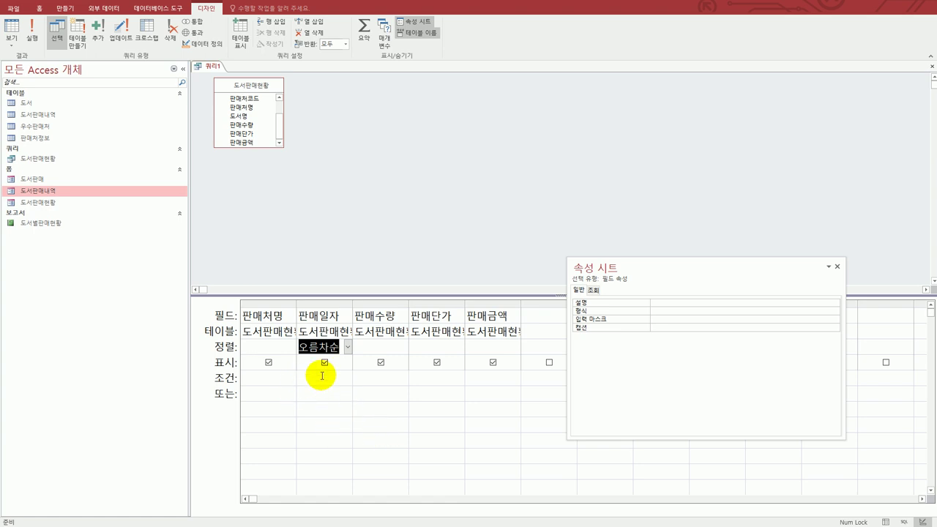
- Widen the 판매일자 column in the query grid and close the property sheet
left_click_drag(352, 304, 537, 311)
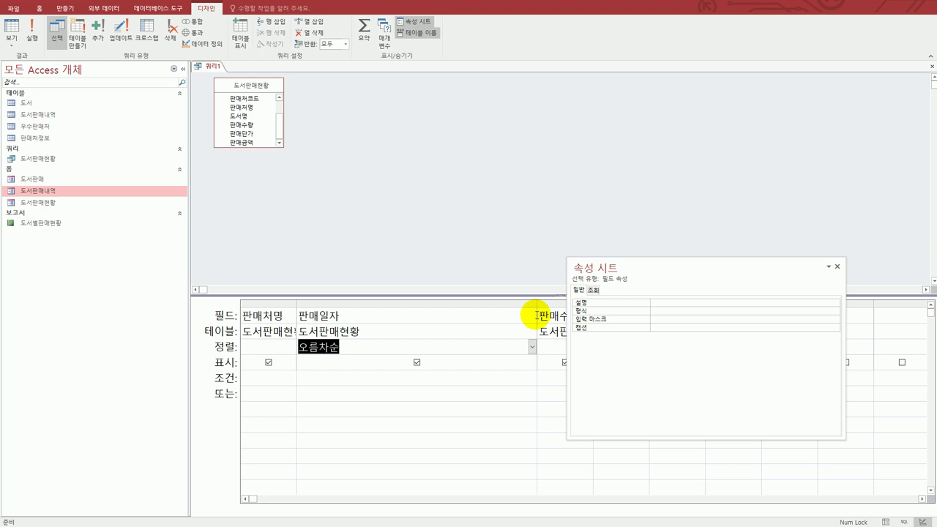
left_click(837, 265)
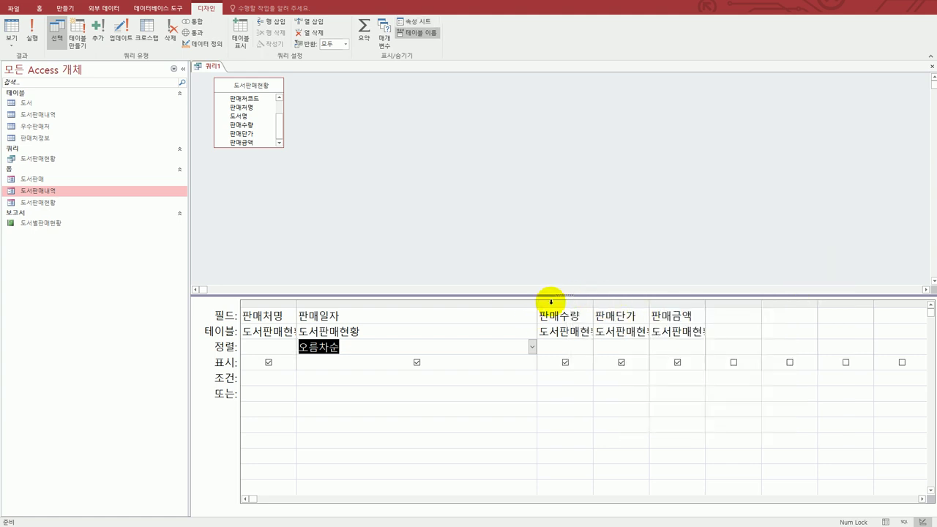
left_click_drag(538, 301, 574, 309)
- Set the criterion of 판매일자 to >=[조회 시작 날짜] And <=[조회 종료 날짜]
left_click(330, 378)
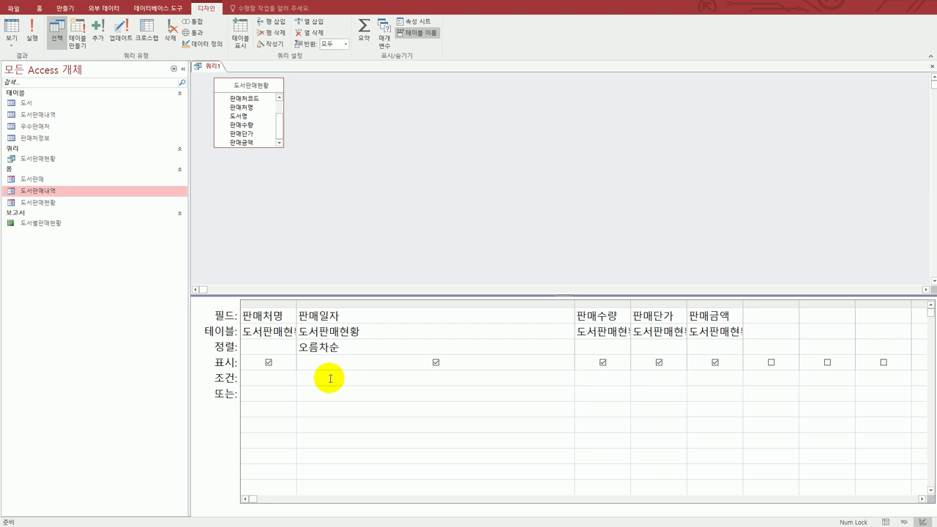
type(">=[")
type("whghl t")
key("BackSpace")
key("BackSpace")
key("BackSpace")
key("BackSpace")
key("BackSpace")
key("BackSpace")
key("BackSpace")
type("조회 시작 ㄴ날짜] and ")
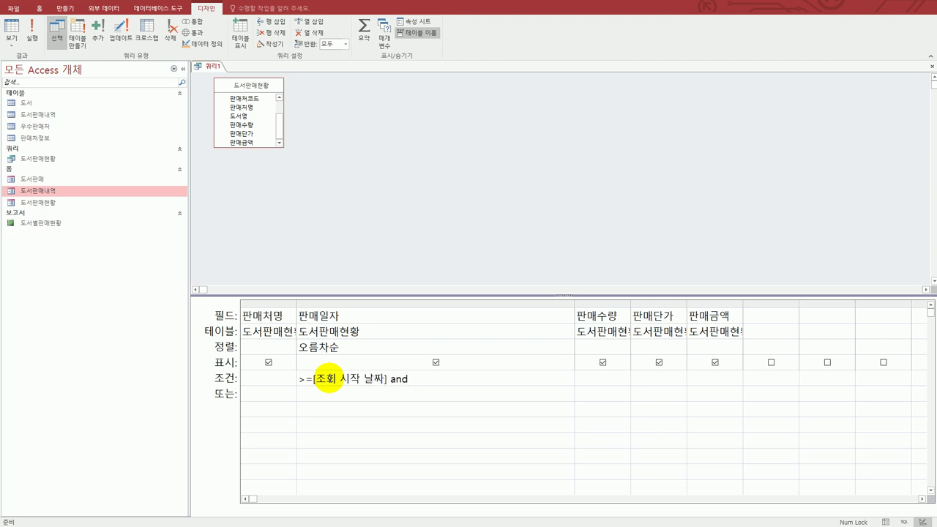
type("<=[조회")
key("BackSpace")
key("BackSpace")
key("BackSpace")
type("조회 종료 날짜")
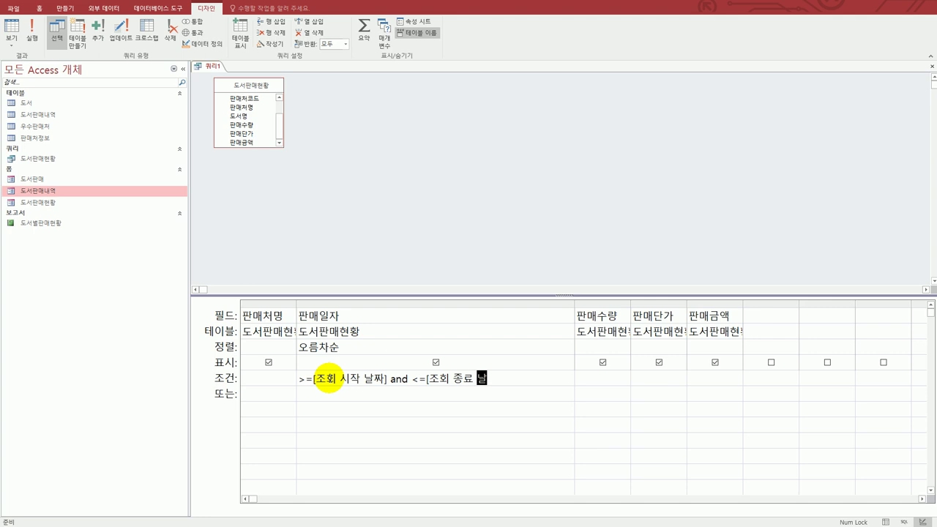
type("]")
left_click(425, 399)
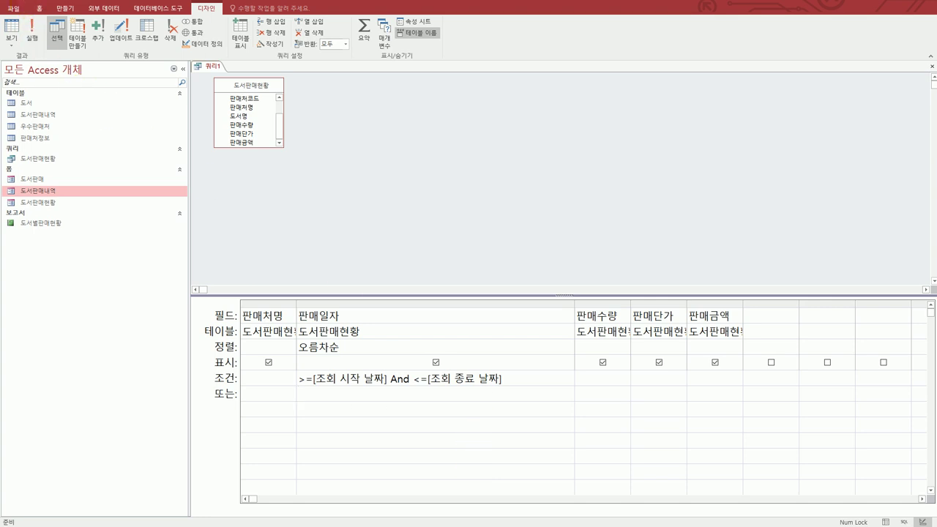
- Save the query under the name 판매일자조회
key("ctrl+s")
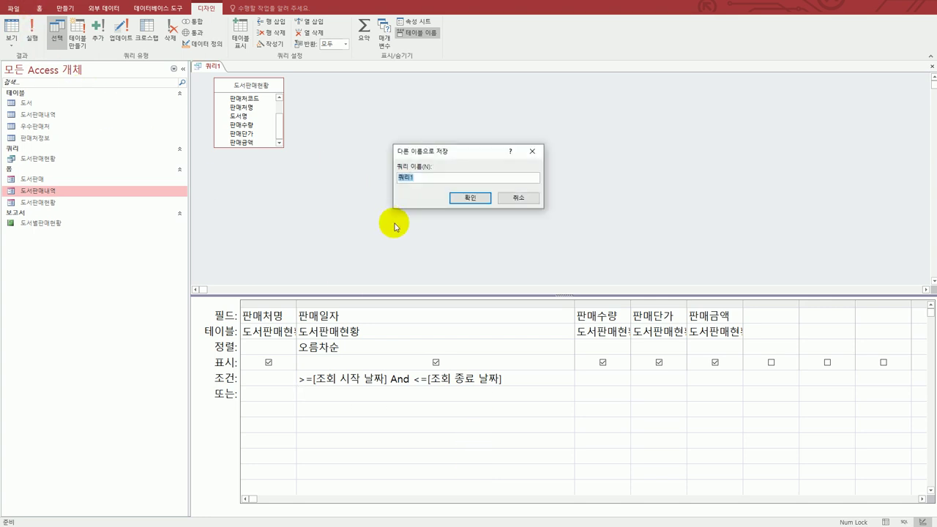
type("판매일자조회")
left_click(478, 197)
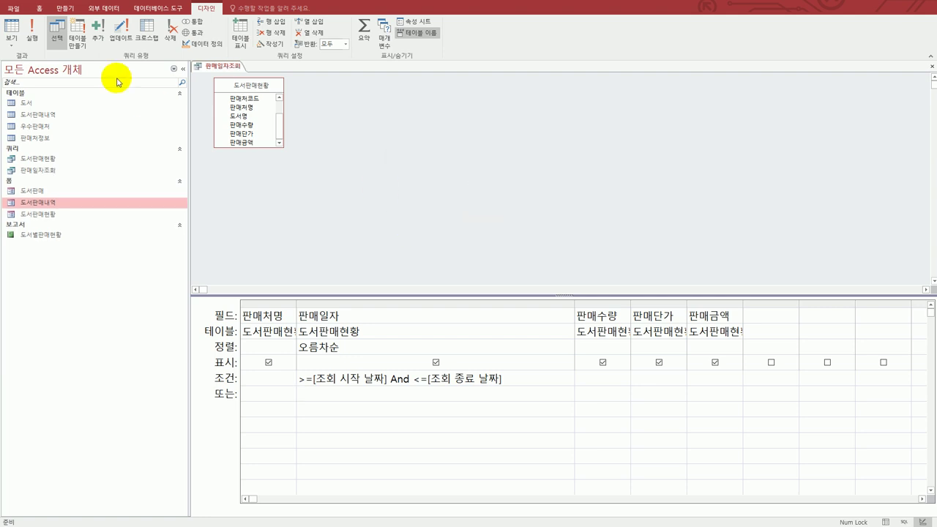
- View the query results with the start date 2022-03-01 and the end date 2022-03-31
left_click(11, 28)
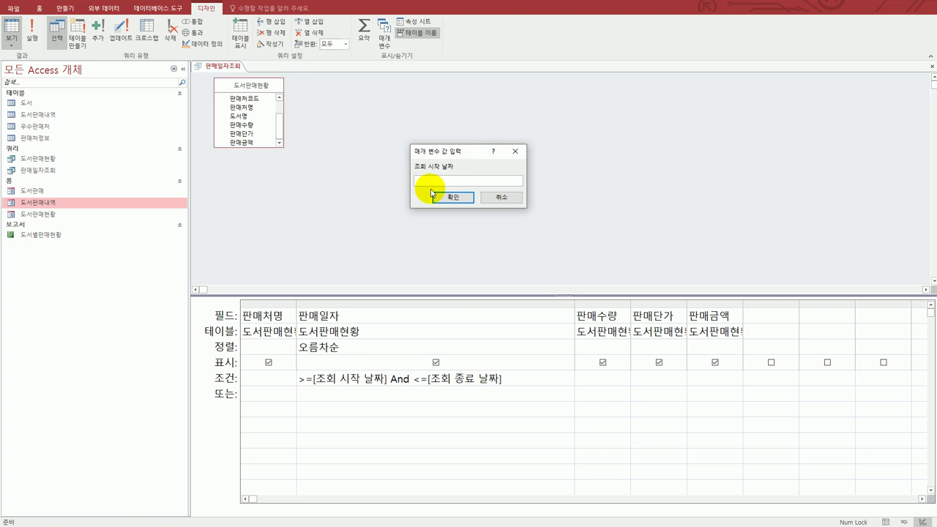
type("2022-")
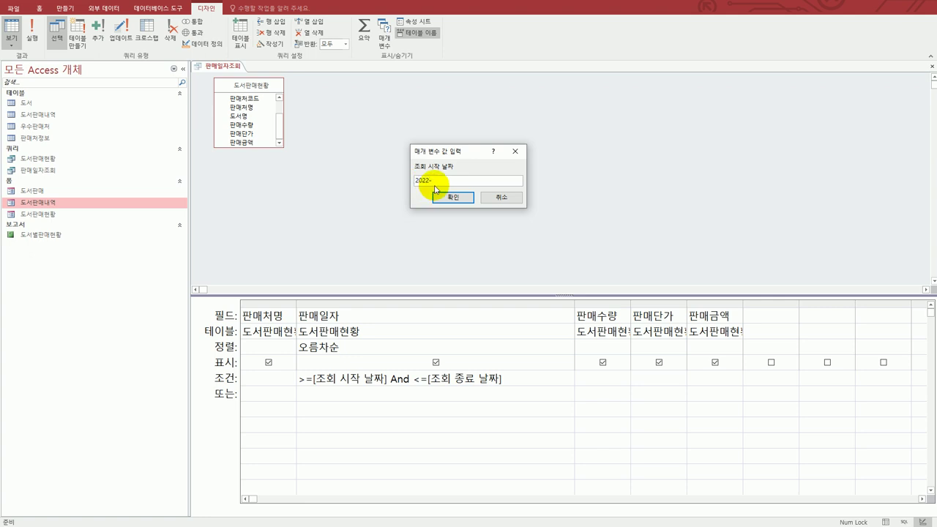
type("03-01")
left_click(455, 197)
type("2022-")
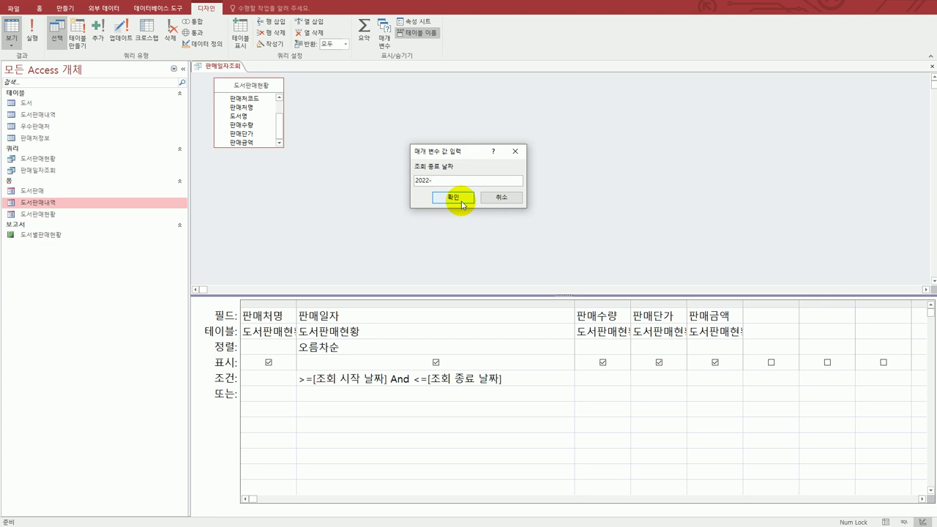
type("03-31")
left_click(453, 198)
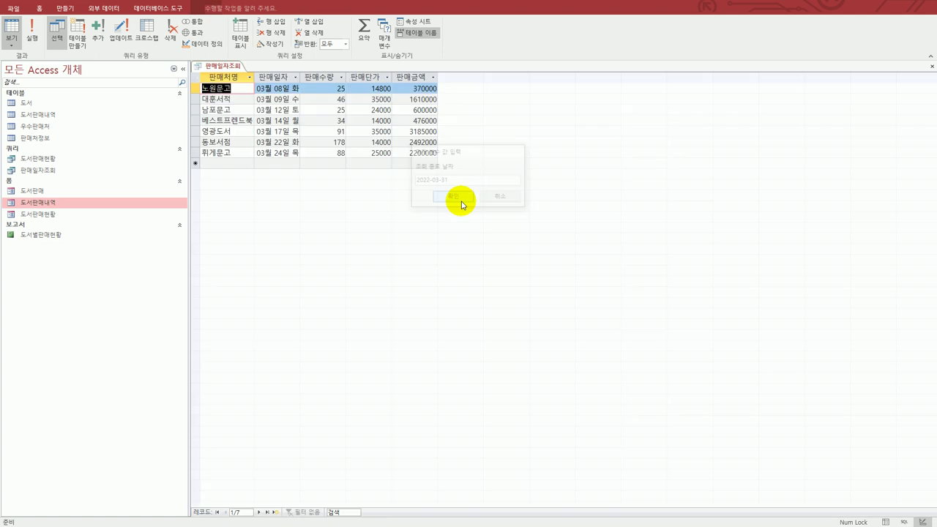
- Fit the 판매일자 and 판매처명 column widths to their contents, and close the query saving the layout changes
double_click(300, 78)
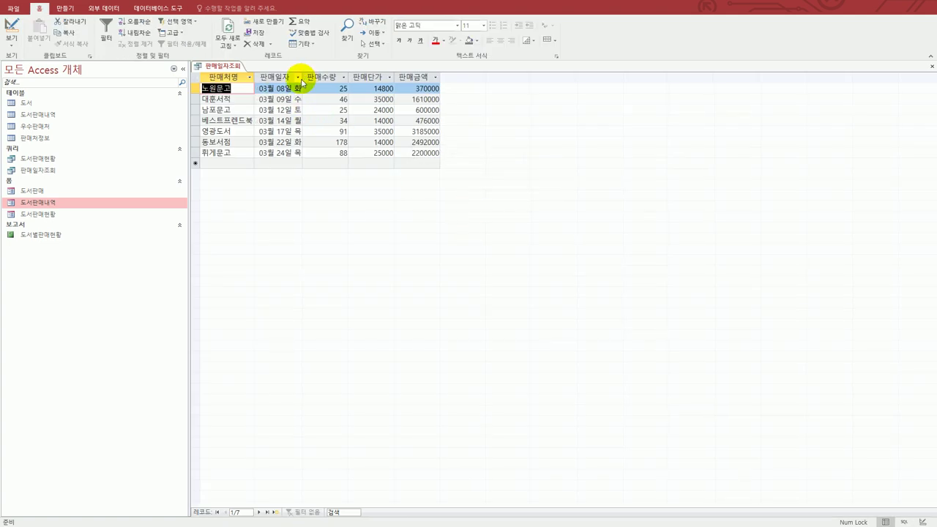
double_click(255, 77)
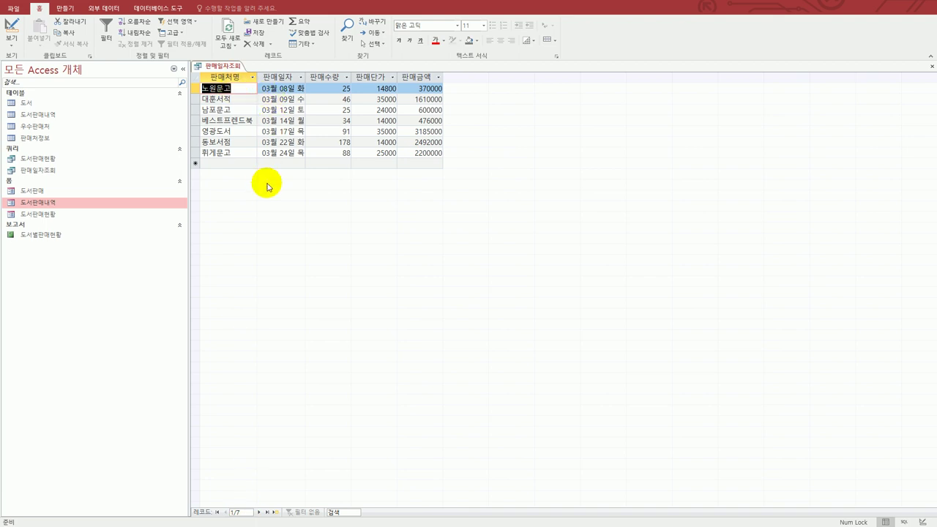
left_click(931, 67)
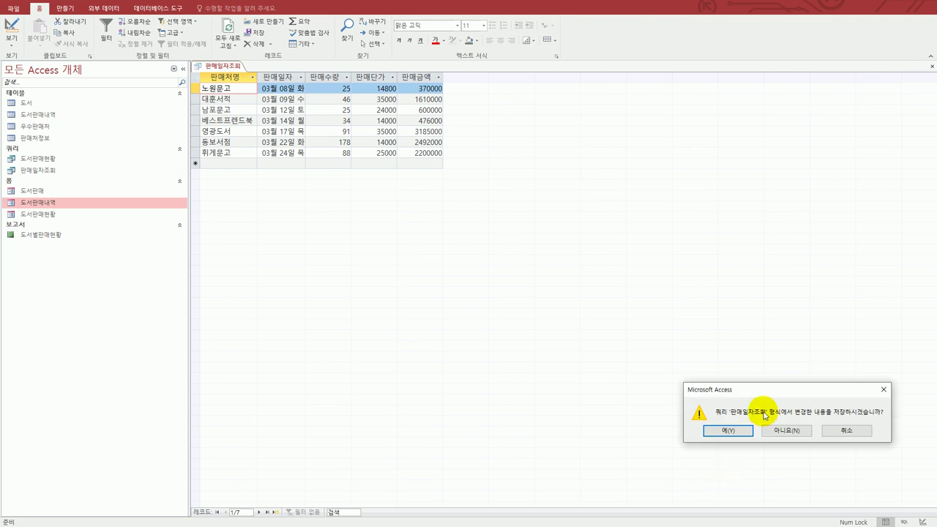
left_click_drag(767, 397, 593, 253)
left_click(564, 287)
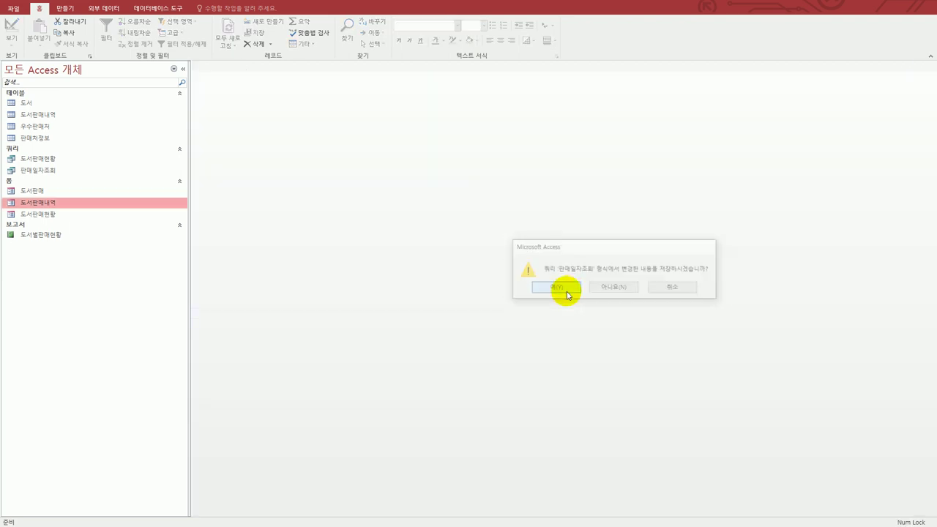
- Read the exam's instructions for the 판매처별판매수량 crosstab query and return to the database
key("alt+Tab")
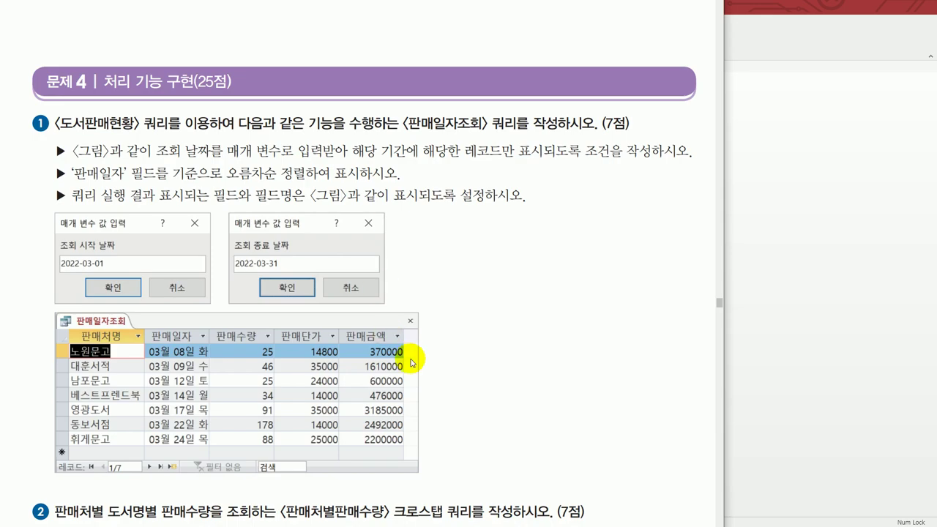
scroll(495, 393, "down", 5)
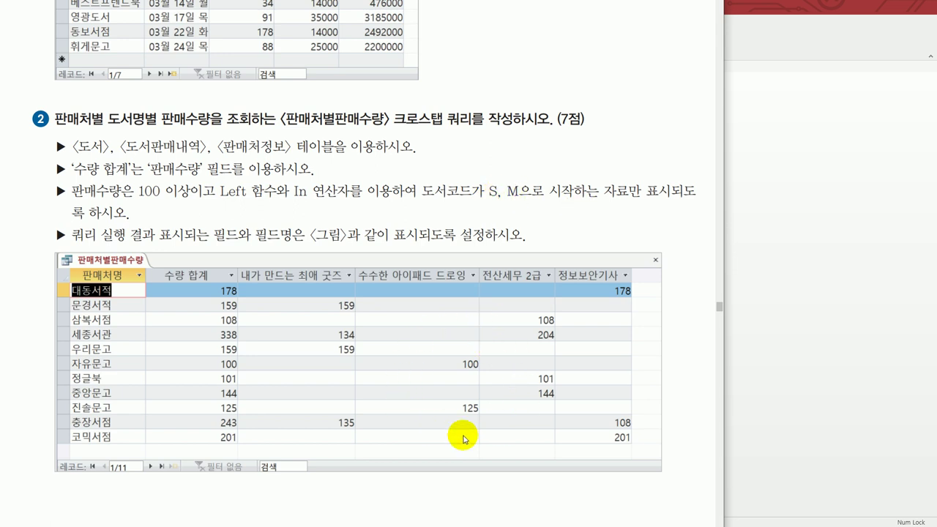
left_click(767, 330)
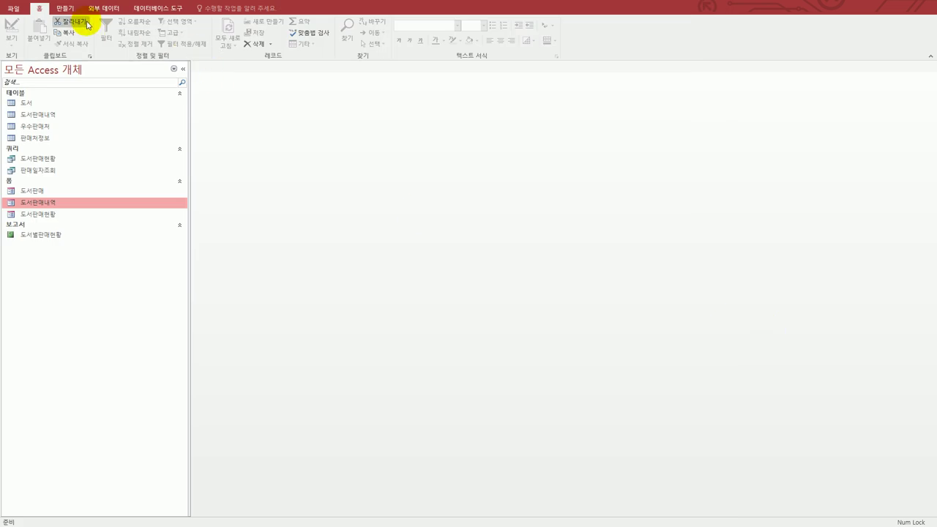
- Create a new query in design view with the tables 도서, 도서판매내역 and 판매처정보
left_click(66, 8)
left_click(153, 32)
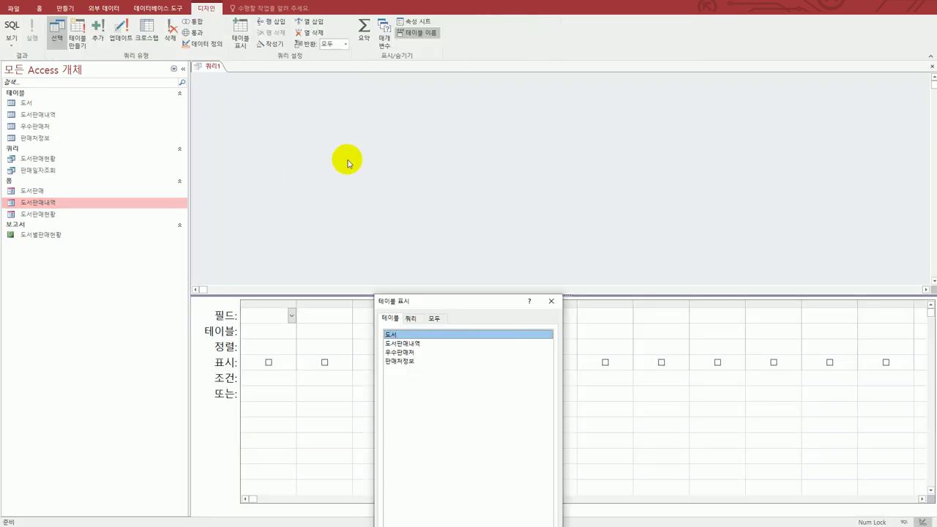
double_click(429, 336)
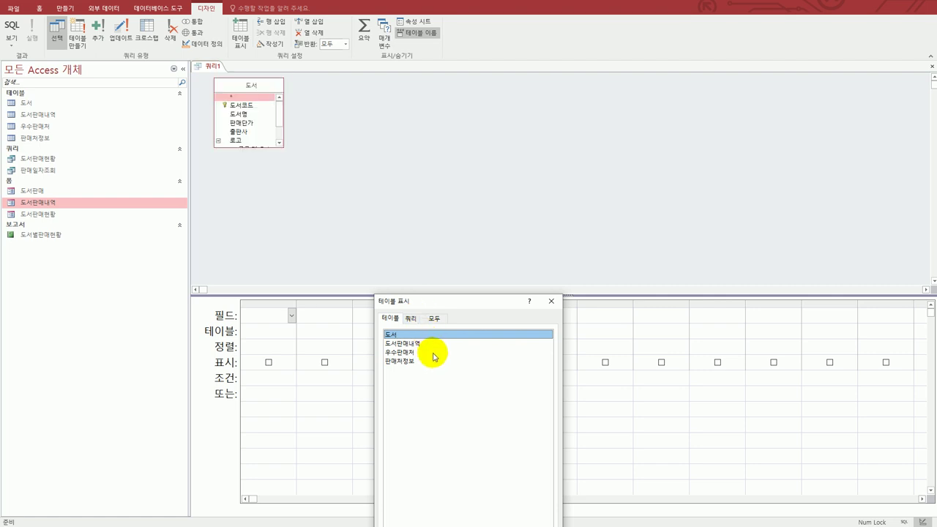
double_click(430, 344)
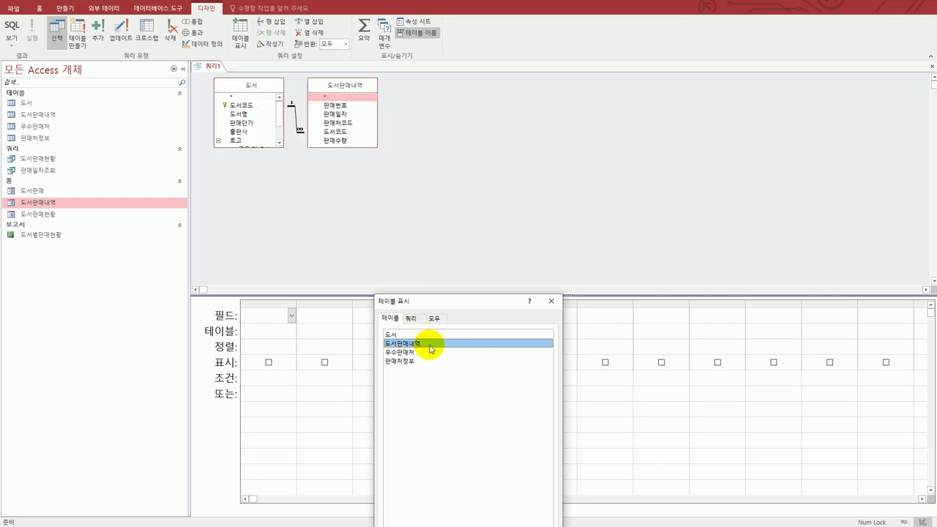
double_click(430, 361)
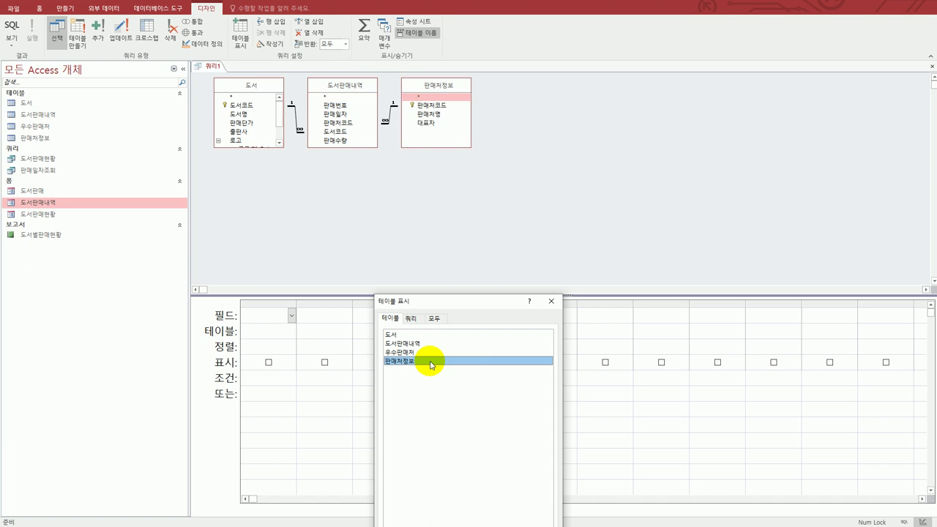
left_click(547, 303)
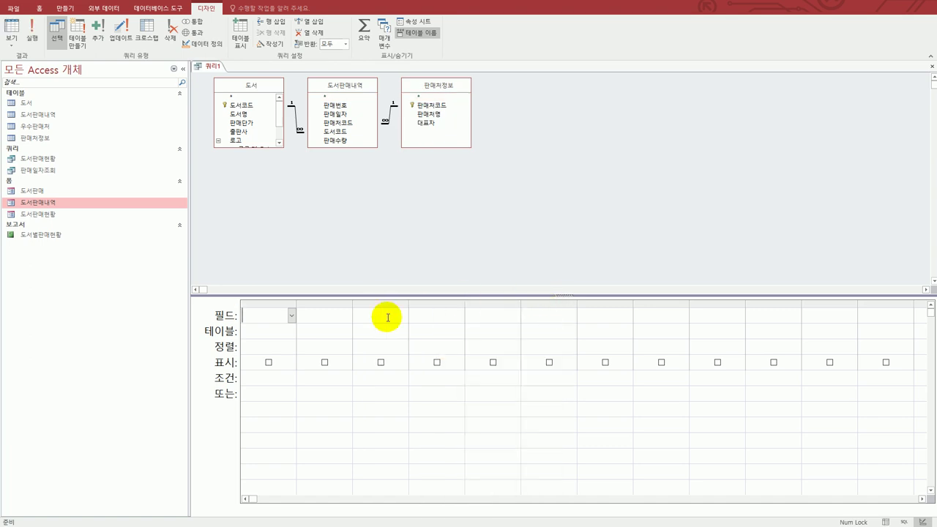
- Add 판매처명 from 판매처정보 and convert the query to a crosstab with that field as row heading (행 머리글)
double_click(432, 115)
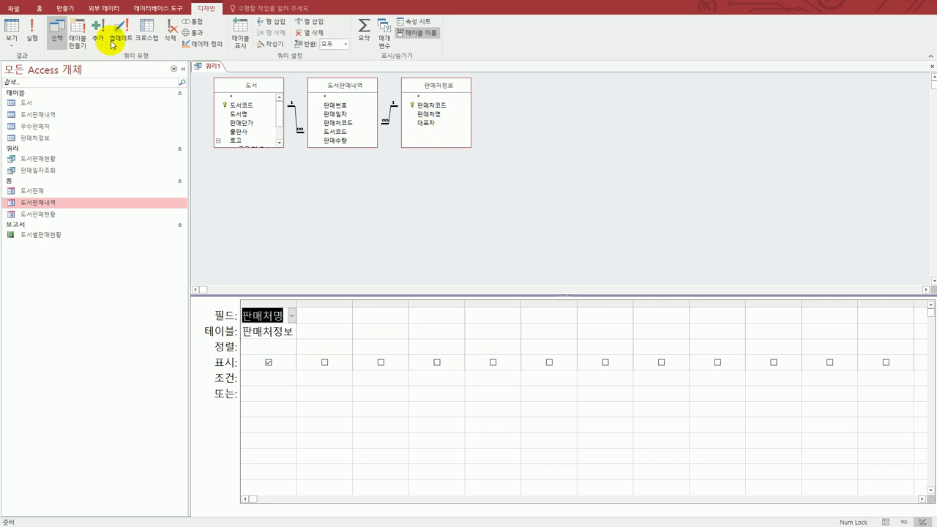
left_click(147, 40)
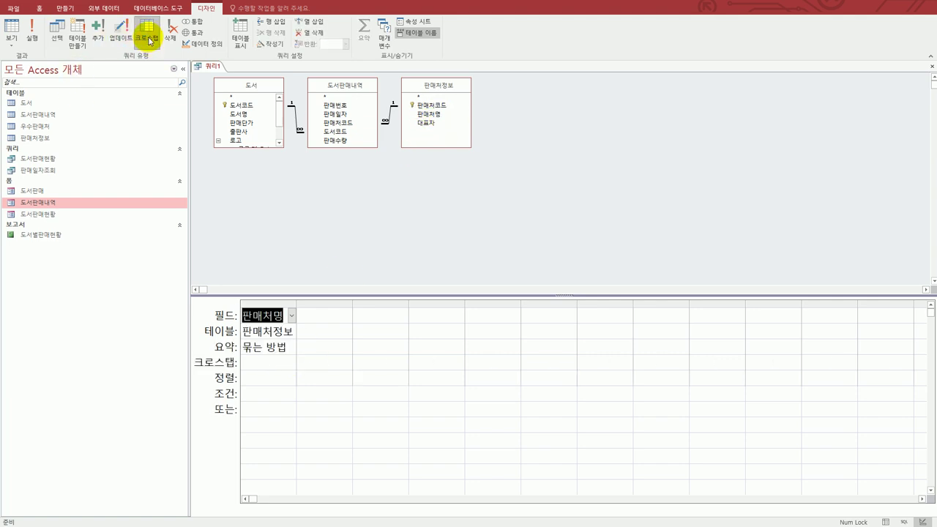
left_click(290, 362)
left_click(291, 361)
left_click(274, 377)
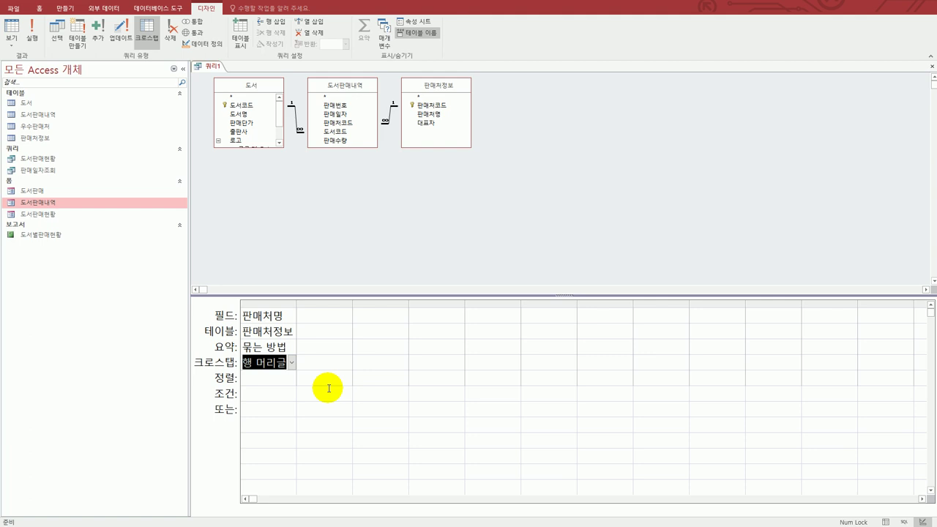
- Add 도서명 from the 도서 table to the crosstab as the column heading (열 머리글)
left_click(303, 318)
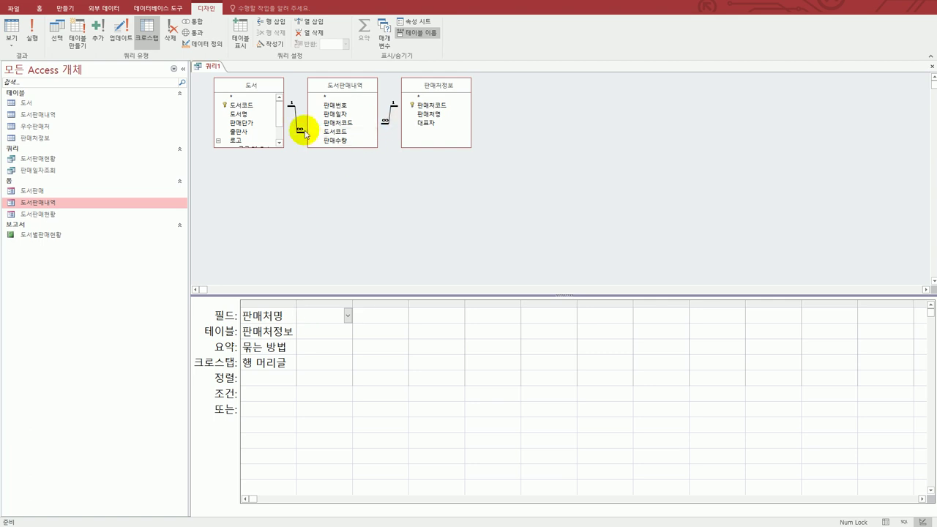
left_click(264, 115)
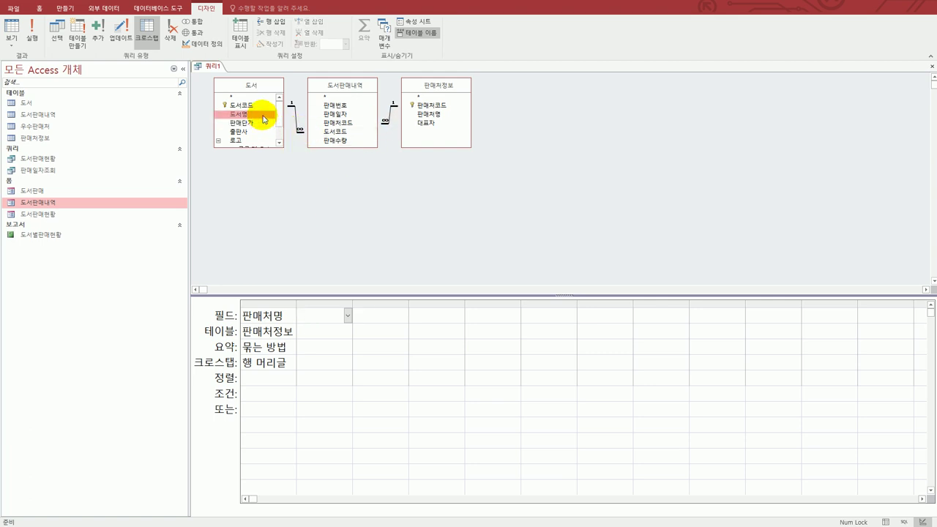
double_click(263, 116)
left_click(344, 363)
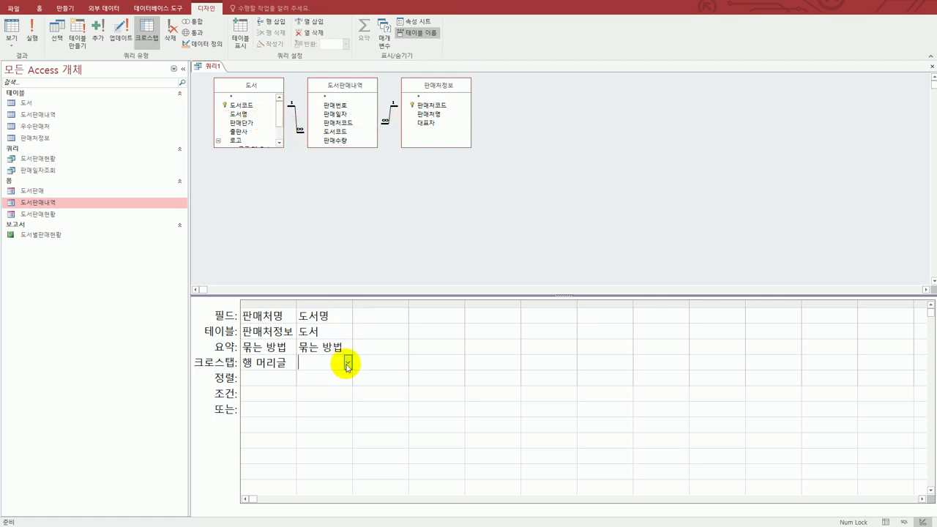
left_click(347, 363)
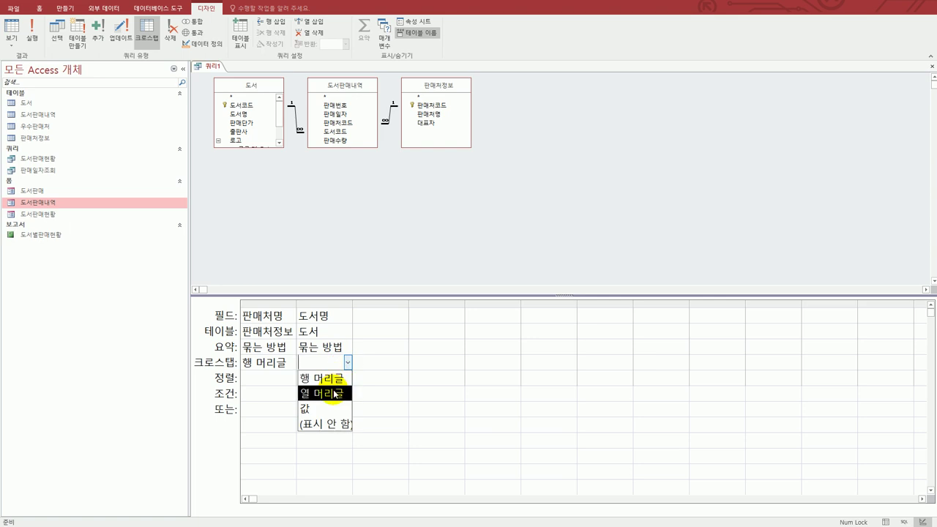
left_click(334, 393)
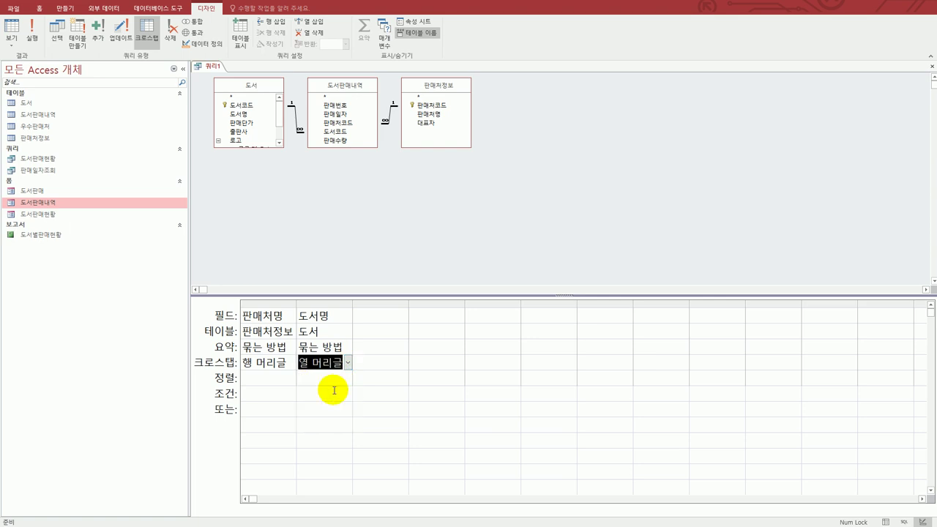